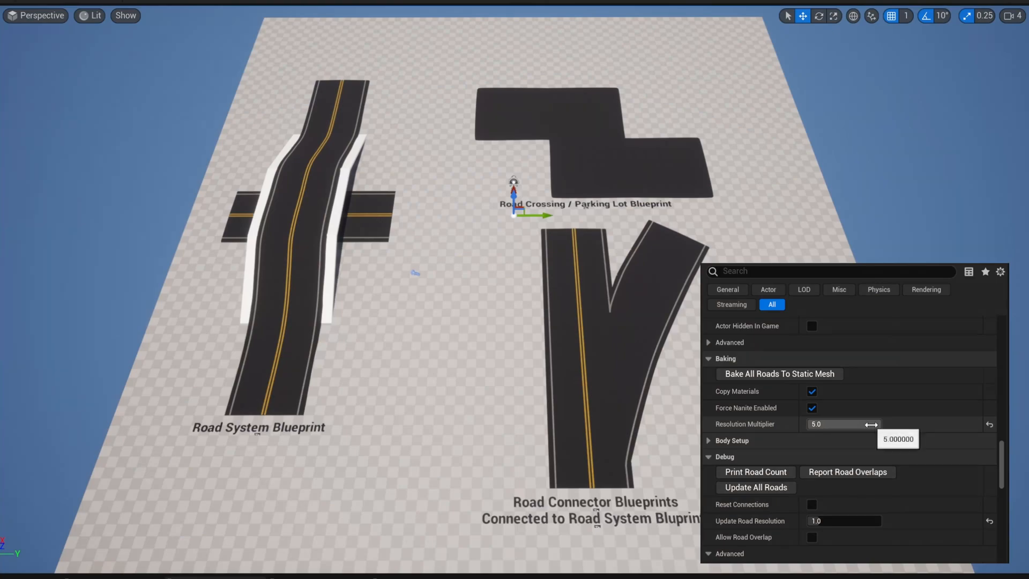
# - Set the baking Resolution Multiplier to 5.0
pyautogui.click(892, 425)
pyautogui.press('Return')
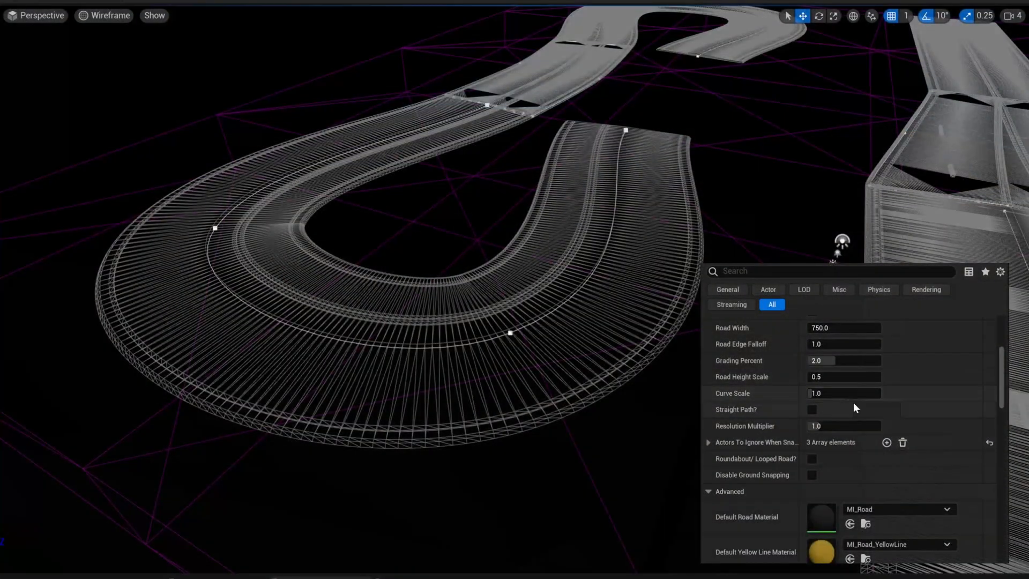
# - Try a Resolution Multiplier of 0.1 on the curved road in wireframe view and reset it to the default
pyautogui.click(844, 426)
pyautogui.write('0.1')
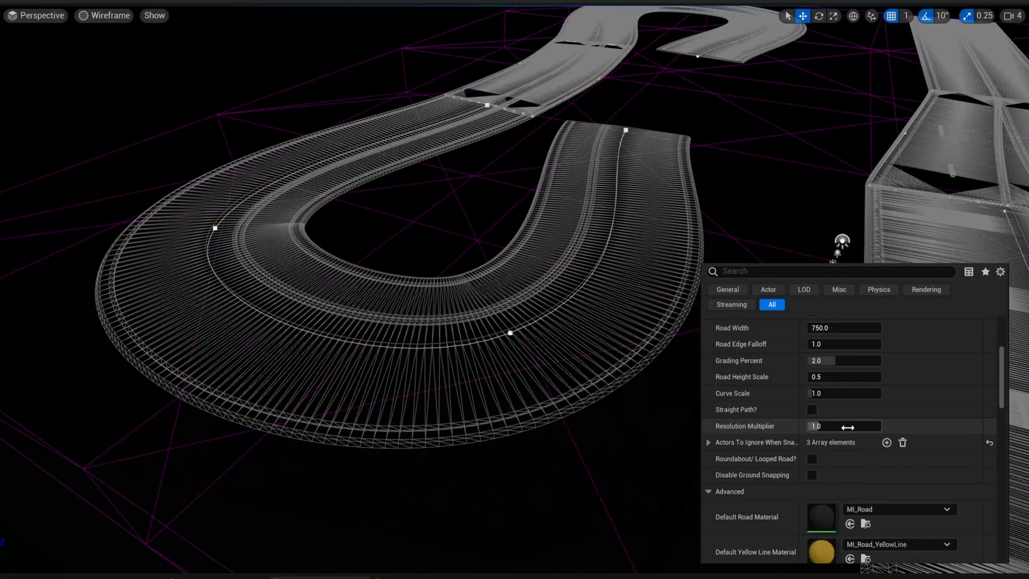
pyautogui.press('Return')
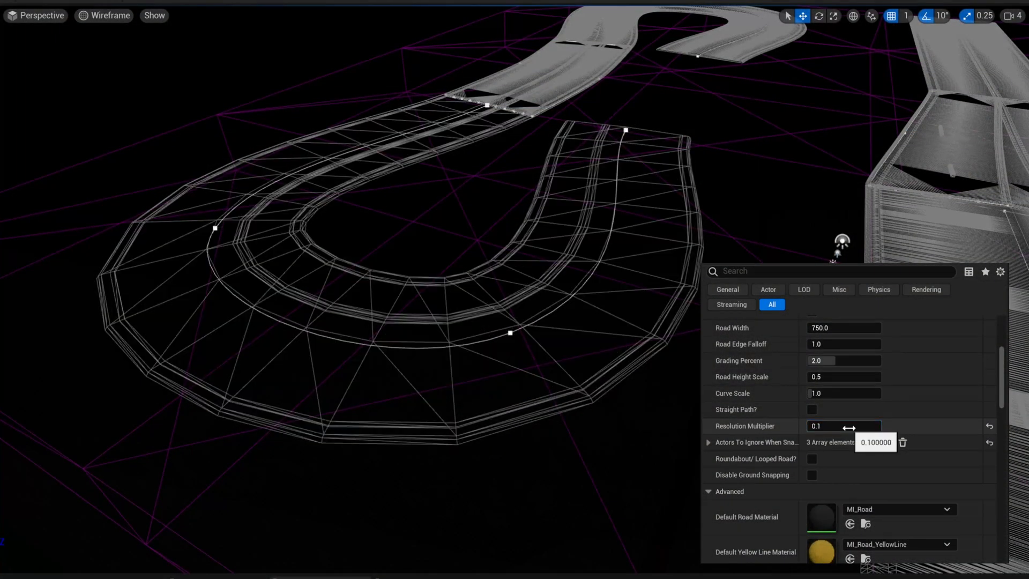
pyautogui.click(989, 427)
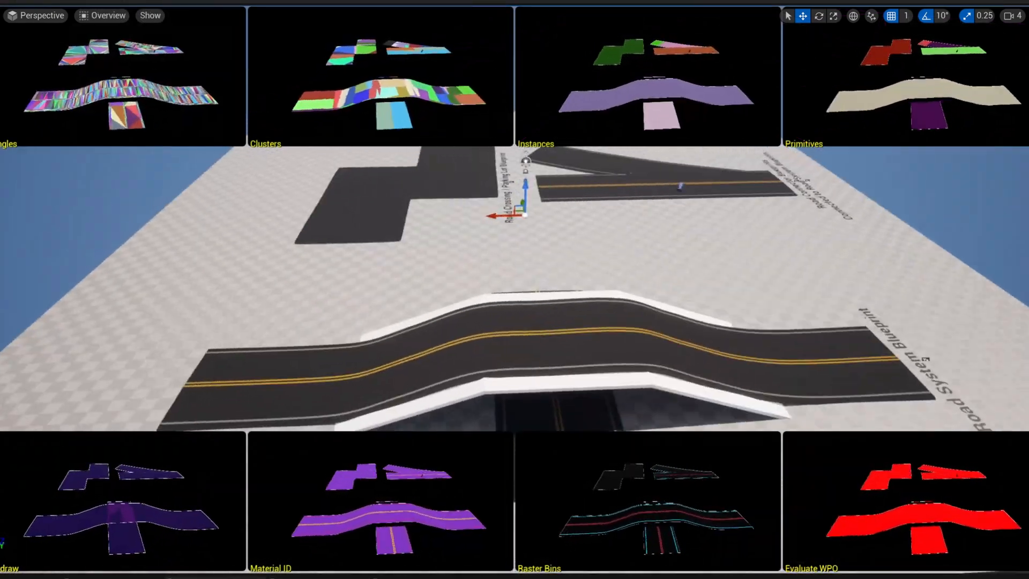
pyautogui.moveTo(515, 289); pyautogui.dragTo(311, 294, button='right')
pyautogui.moveTo(449, 304); pyautogui.dragTo(394, 303, button='right')
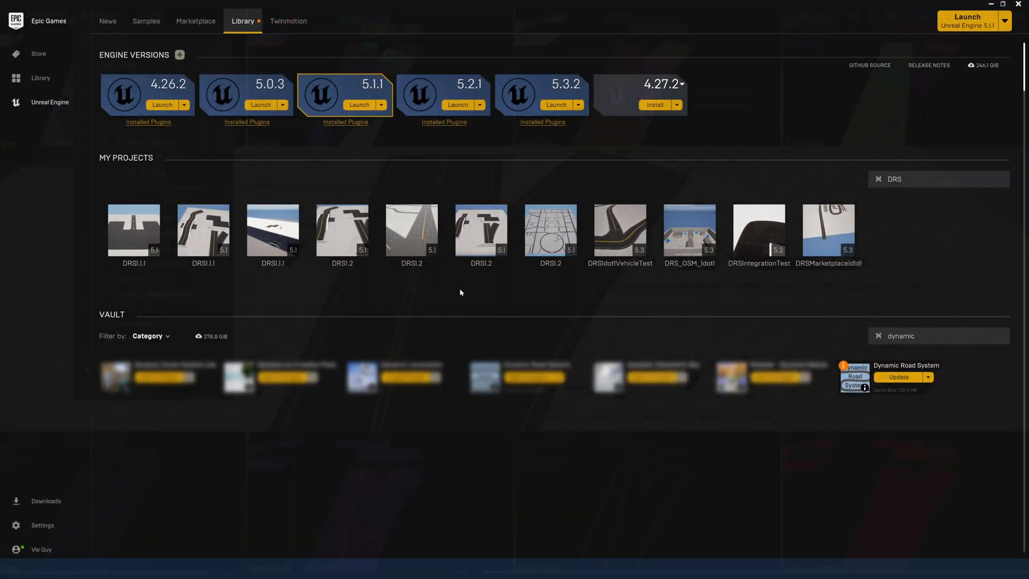
pyautogui.click(548, 240)
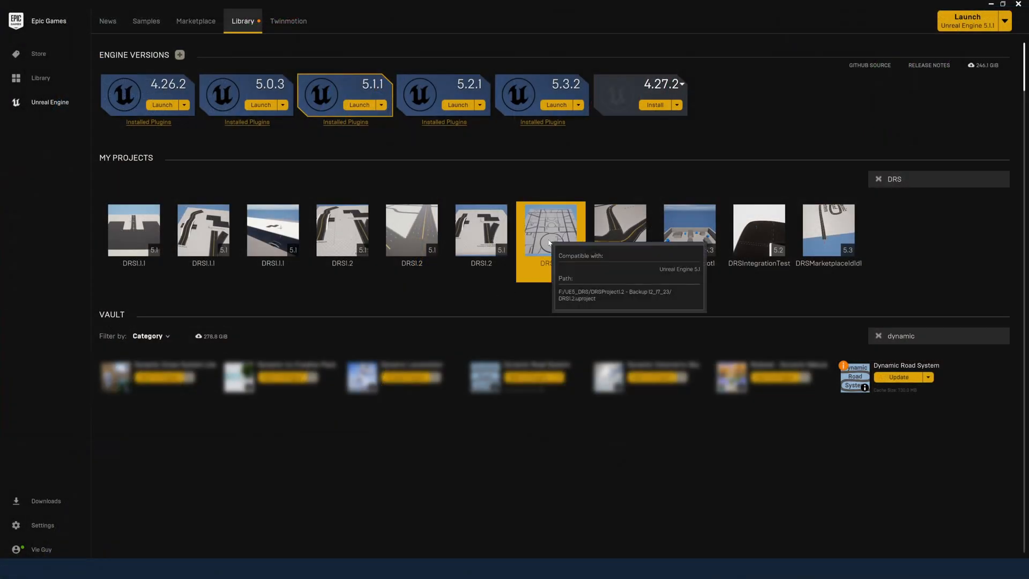
pyautogui.rightClick(548, 243)
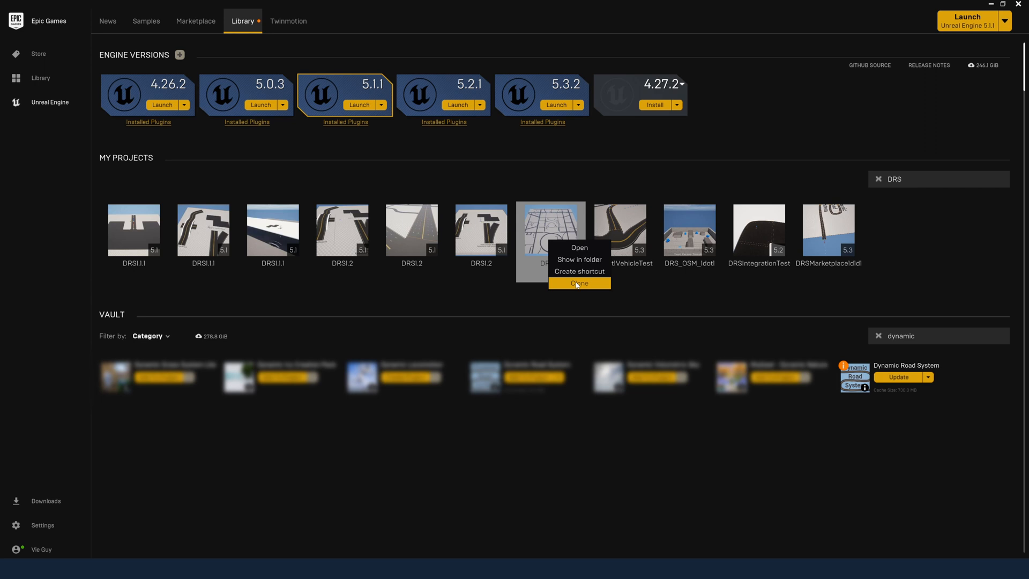
pyautogui.click(562, 305)
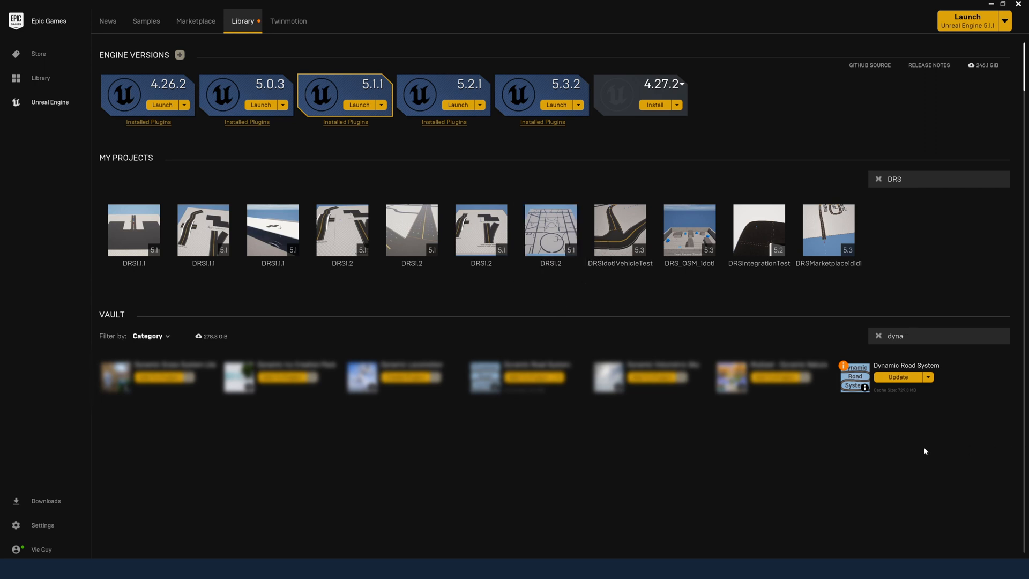
# - Update the Dynamic Road System asset in the vault and choose a DRS1.2 project to add it to
pyautogui.click(900, 378)
pyautogui.click(903, 378)
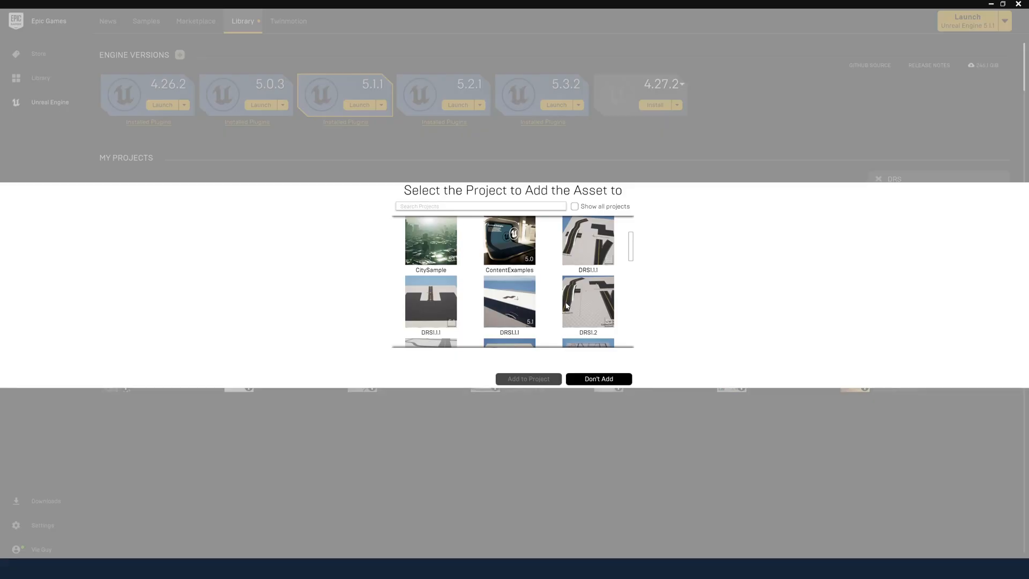
pyautogui.scroll(-1, 568, 308)
pyautogui.scroll(-1, 574, 315)
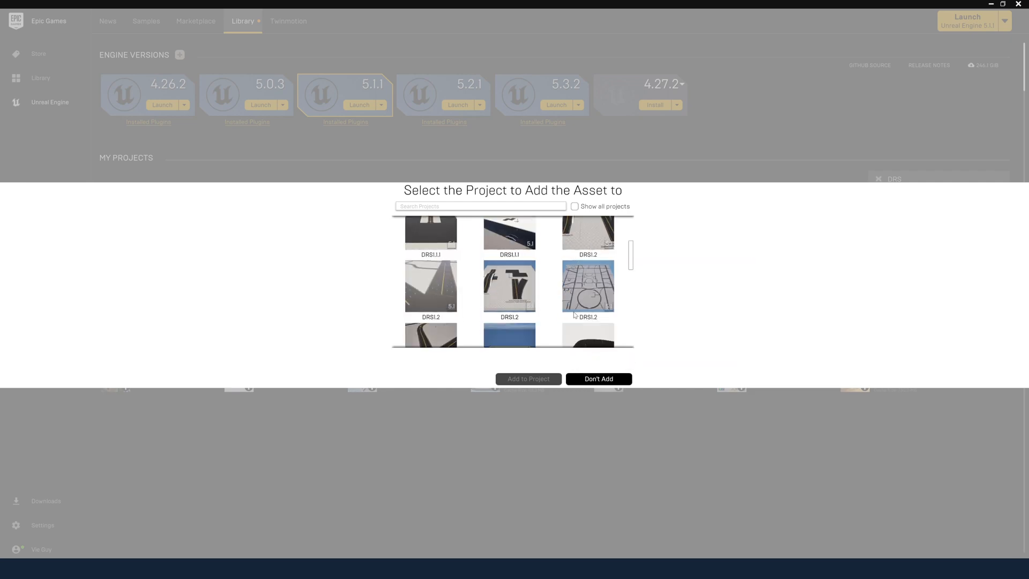
pyautogui.click(588, 236)
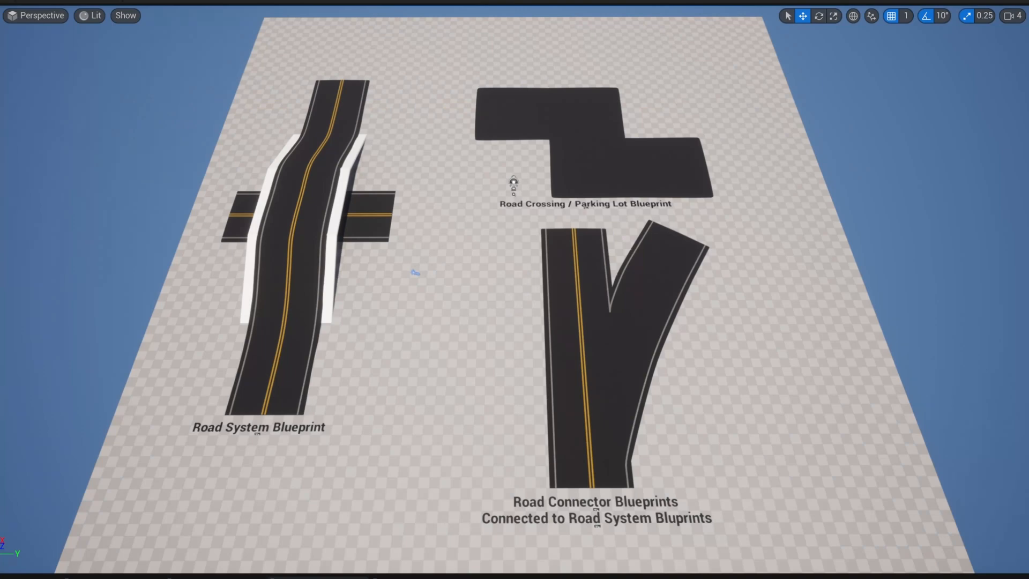
# - Place a new road beside the bridge road in the level and enable its center lines and white lines
pyautogui.moveTo(750, 576); pyautogui.dragTo(478, 252)
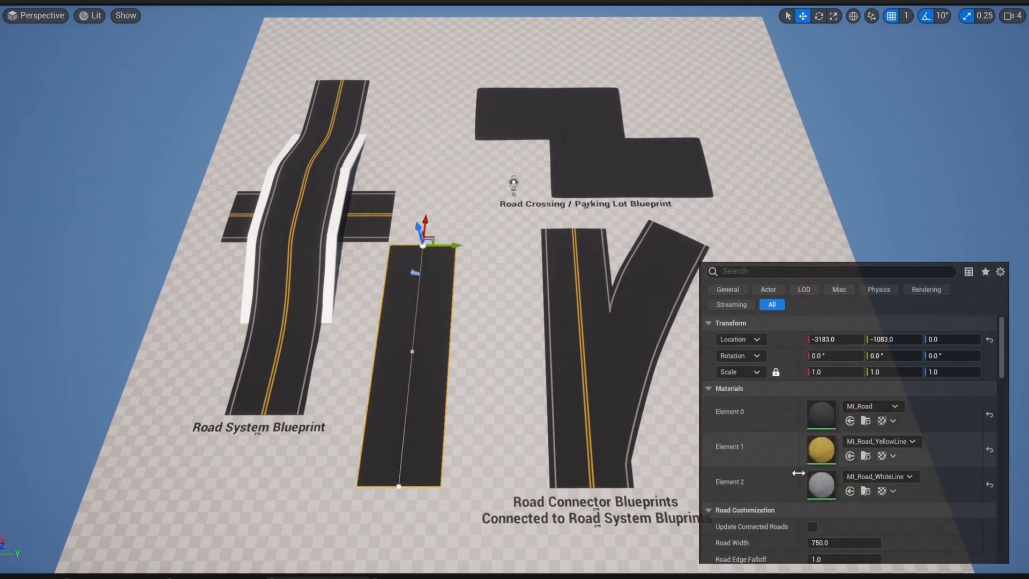
pyautogui.scroll(-10, 817, 495)
pyautogui.scroll(-5, 828, 512)
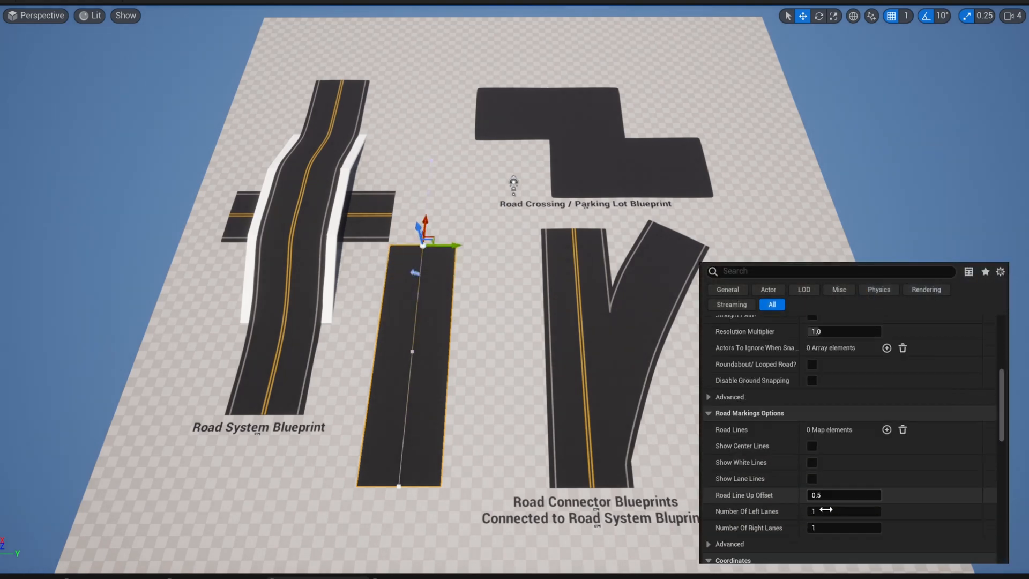
pyautogui.click(812, 427)
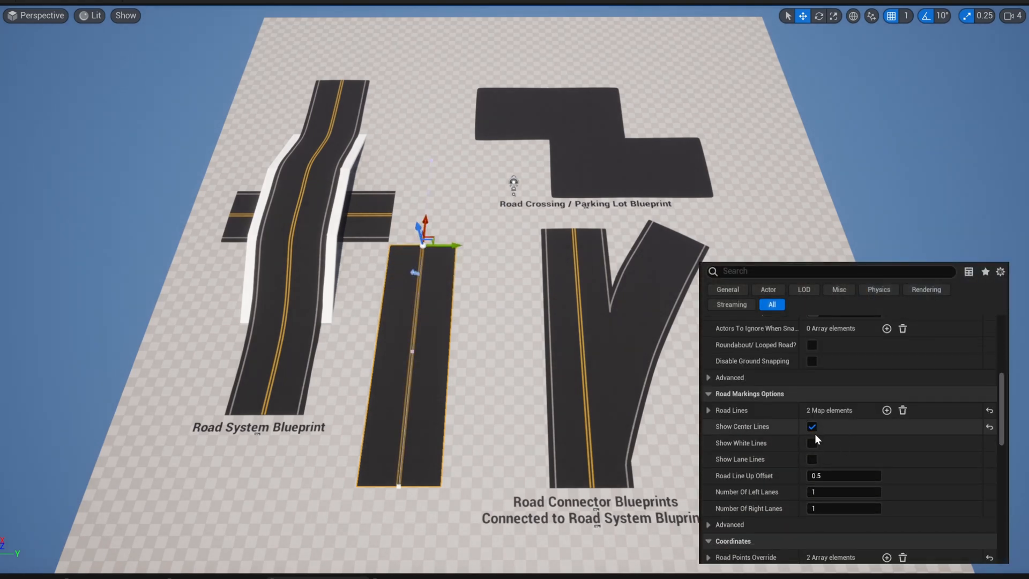
pyautogui.click(813, 443)
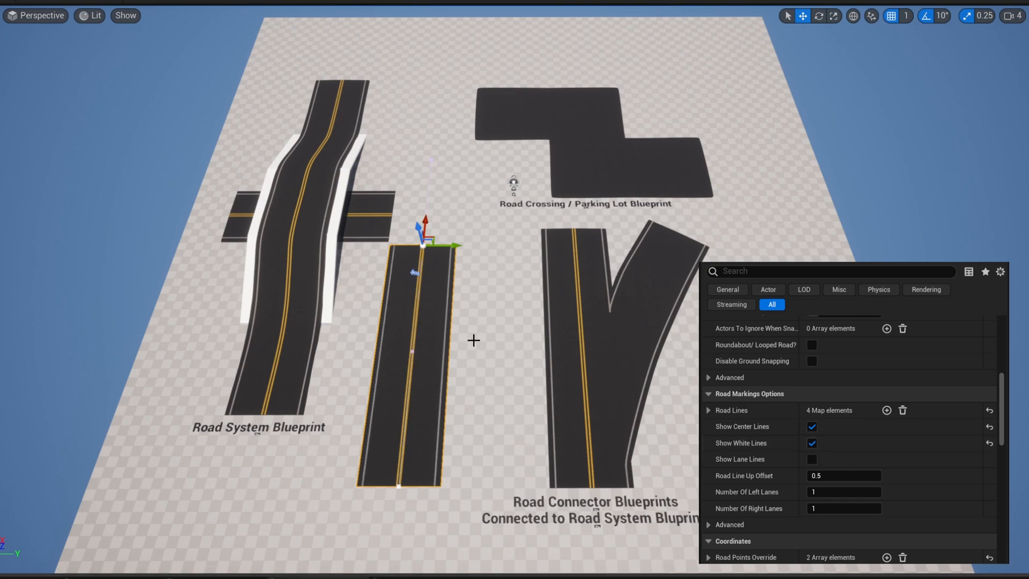
# - Move the new road's near end point outward along the road to about X -3415
pyautogui.click(398, 485)
pyautogui.moveTo(401, 461); pyautogui.dragTo(399, 484)
pyautogui.moveTo(535, 481); pyautogui.dragTo(391, 500, button='right')
pyautogui.press('w')
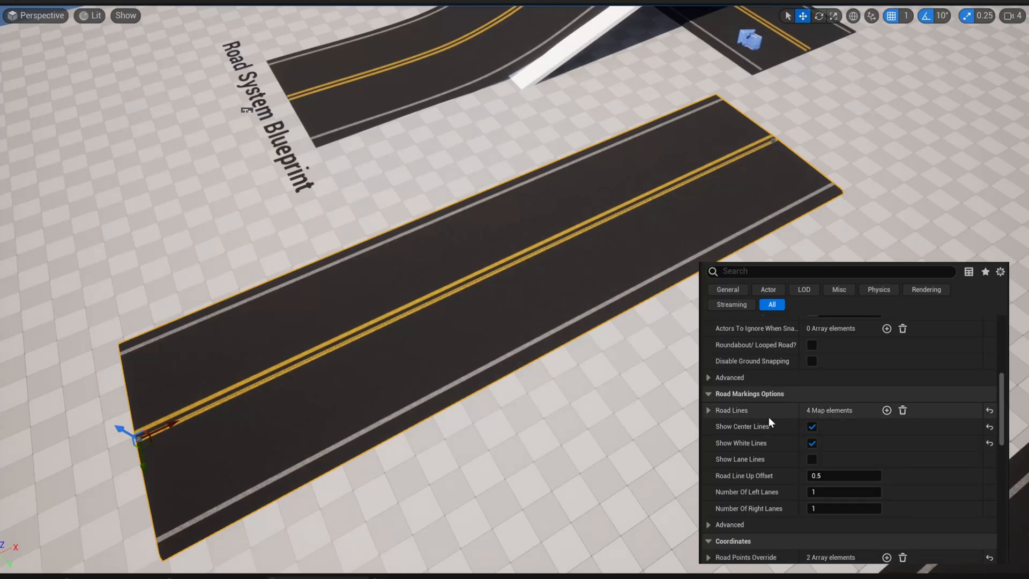
# - Expand the EdgeRight entry of the road lines and switch its Disable option on and back off
pyautogui.click(708, 409)
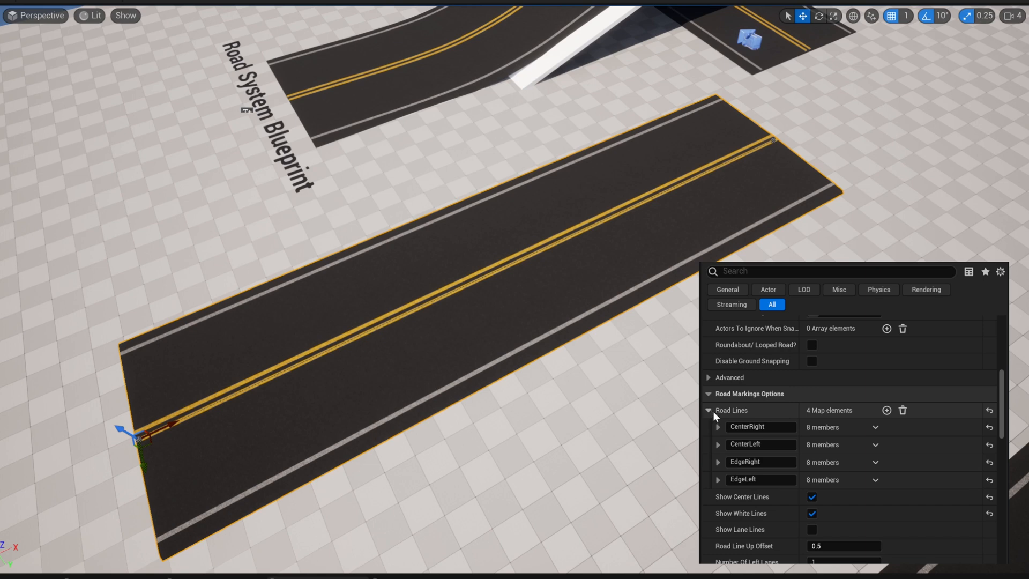
pyautogui.click(718, 462)
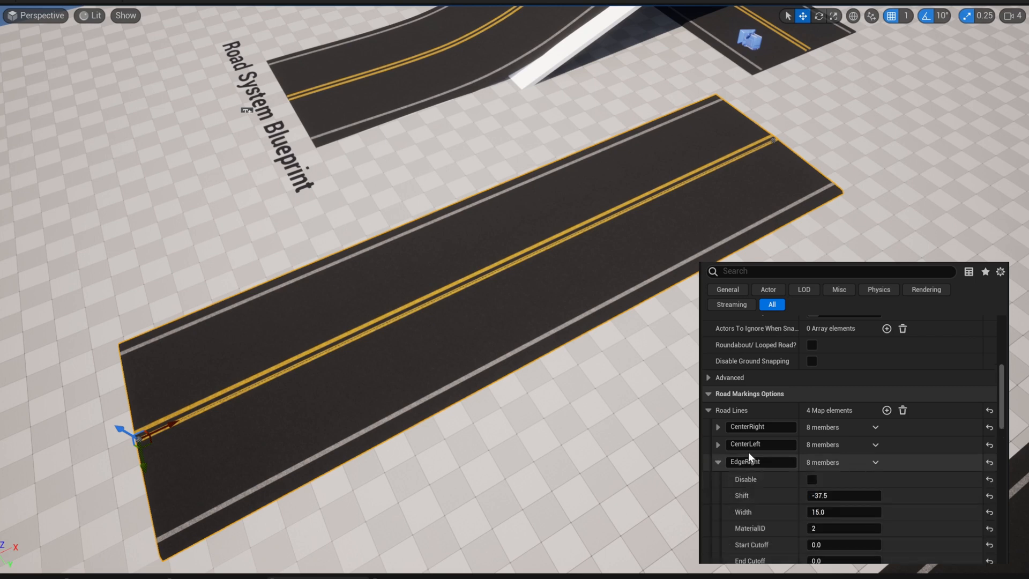
pyautogui.scroll(-3, 897, 453)
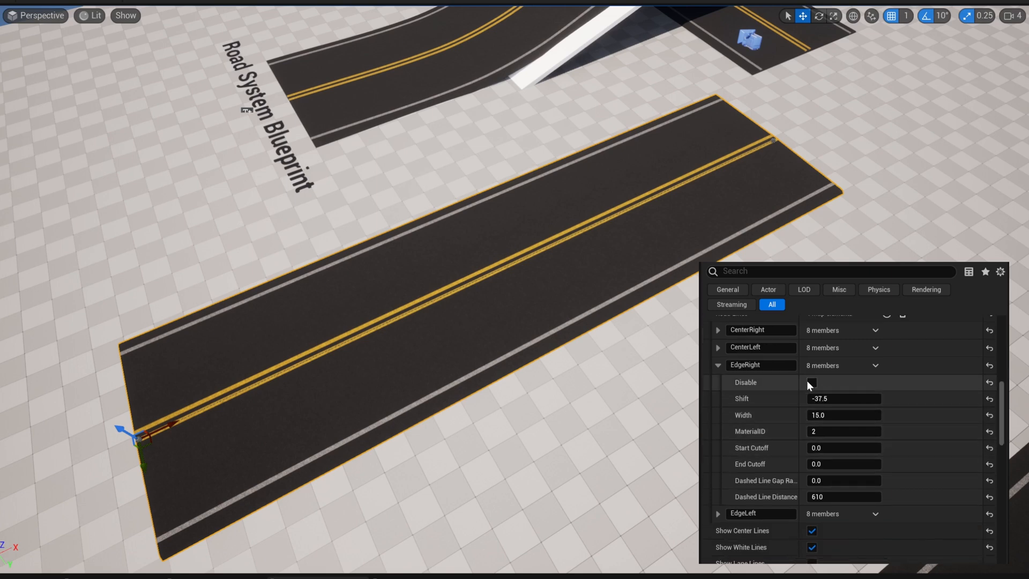
pyautogui.click(812, 382)
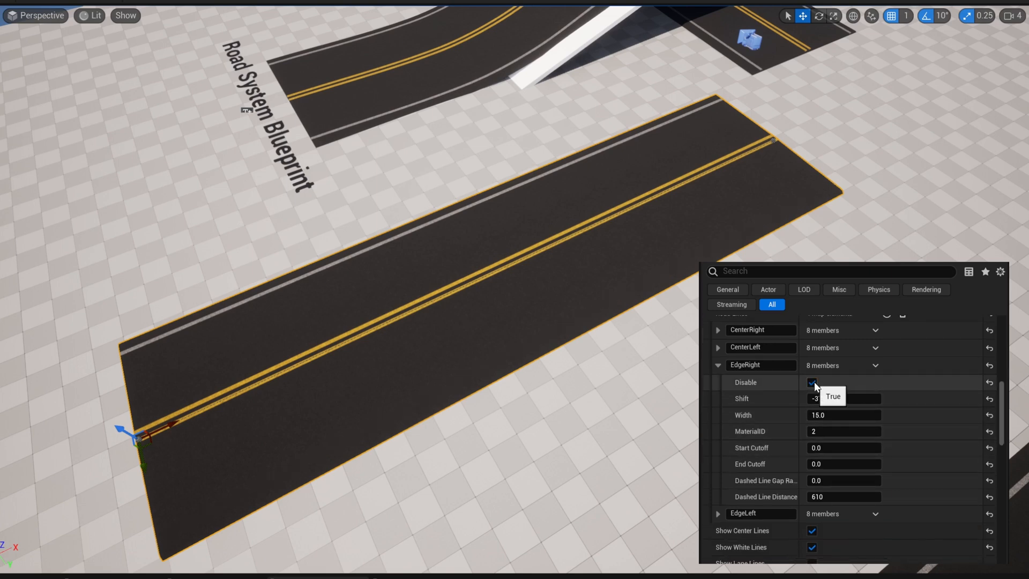
pyautogui.click(813, 382)
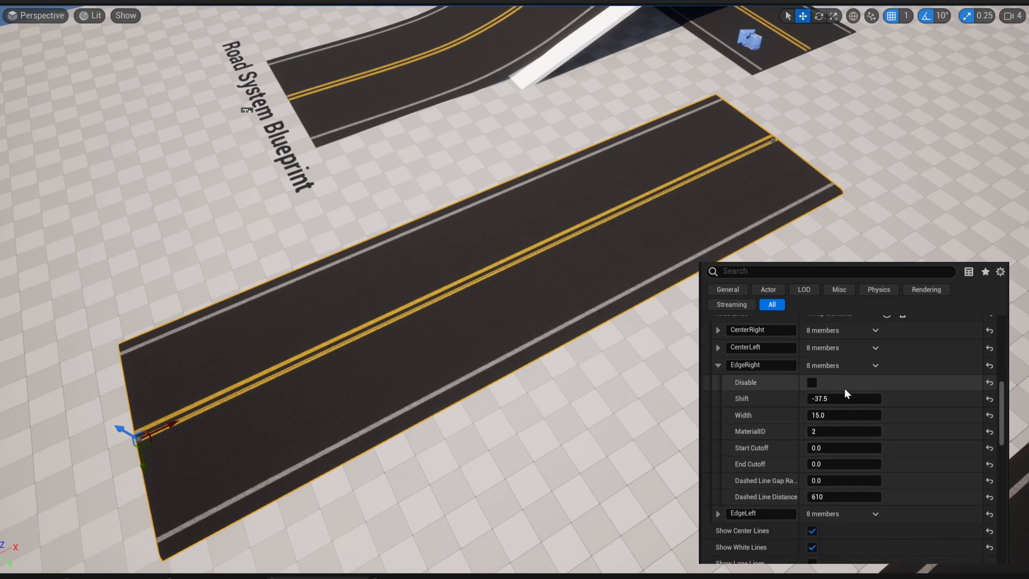
# - Try a Shift of about -88 and a Width of about 29 on the EdgeRight line, undoing each change
pyautogui.moveTo(845, 397)
pyautogui.mouseDown()
pyautogui.moveTo(804, 397)
pyautogui.moveTo(863, 399)
pyautogui.moveTo(839, 399)
pyautogui.mouseUp()
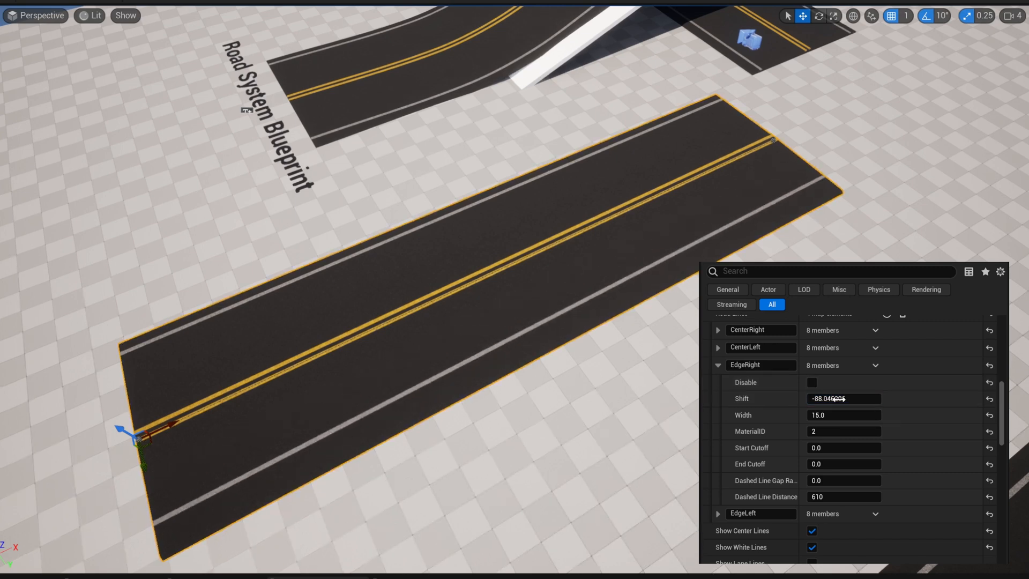
pyautogui.hotkey('ctrl', 'z')
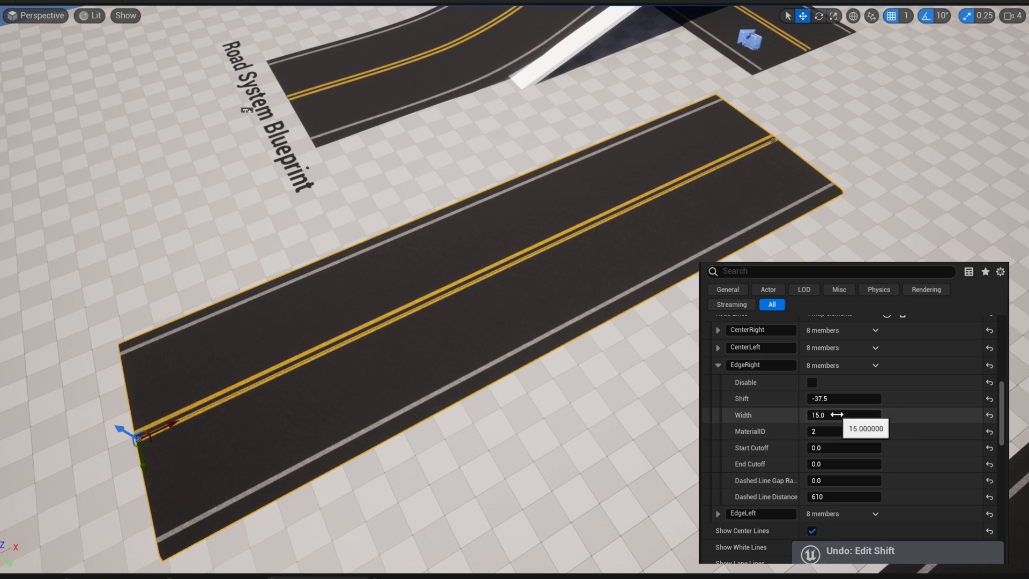
pyautogui.moveTo(837, 414); pyautogui.dragTo(864, 414)
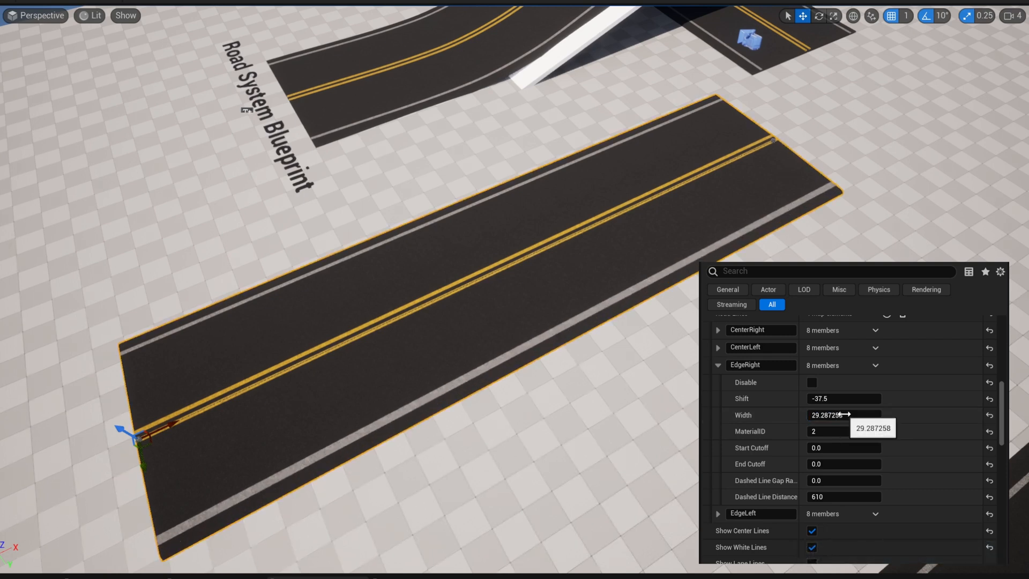
pyautogui.hotkey('ctrl', 'z')
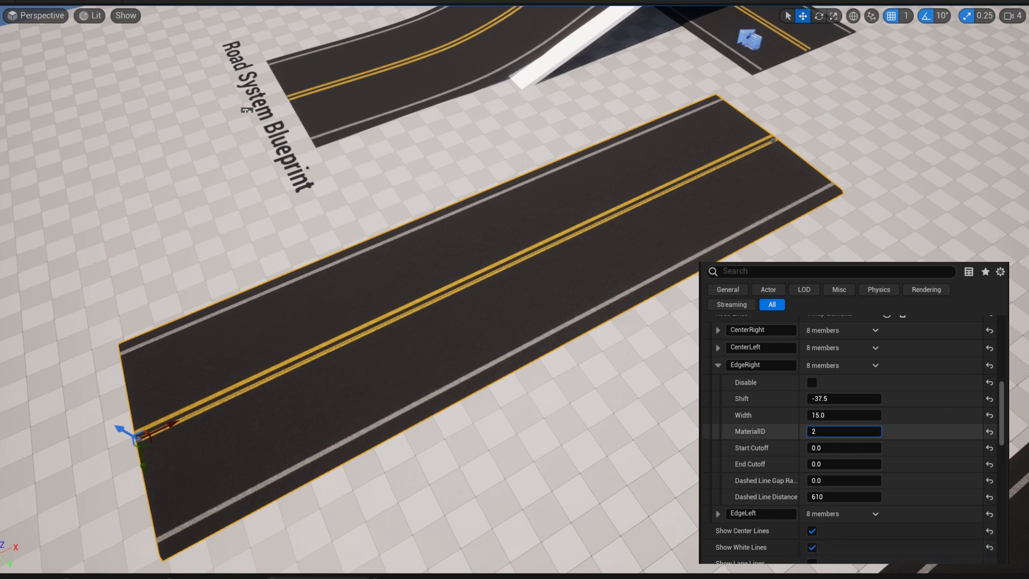
# - Check which materials are assigned to the road's elements to match them with the EdgeRight line's MaterialID
pyautogui.moveTo(844, 431); pyautogui.dragTo(835, 431)
pyautogui.moveTo(834, 430); pyautogui.dragTo(836, 431)
pyautogui.scroll(8, 904, 434)
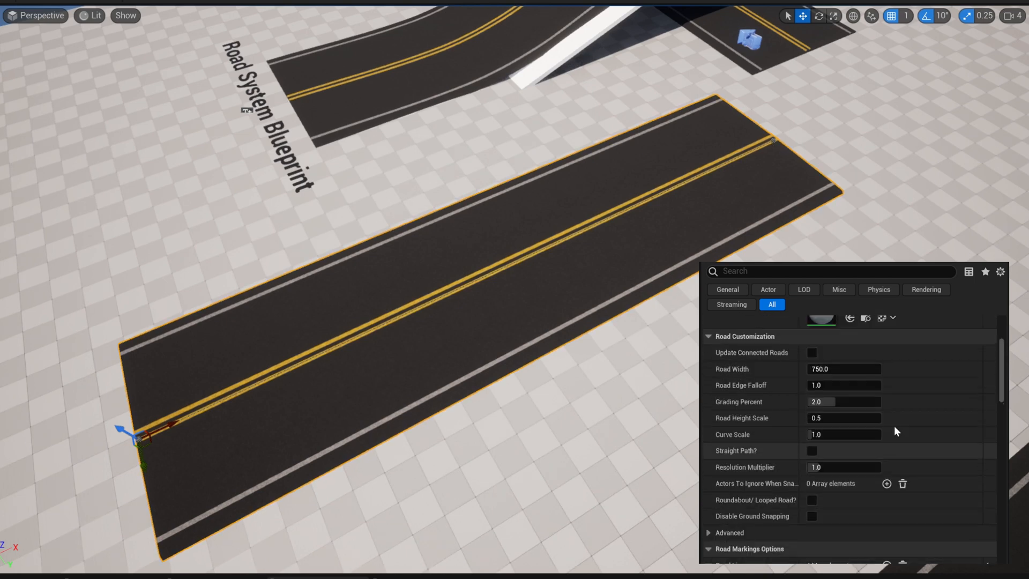
pyautogui.scroll(4, 893, 426)
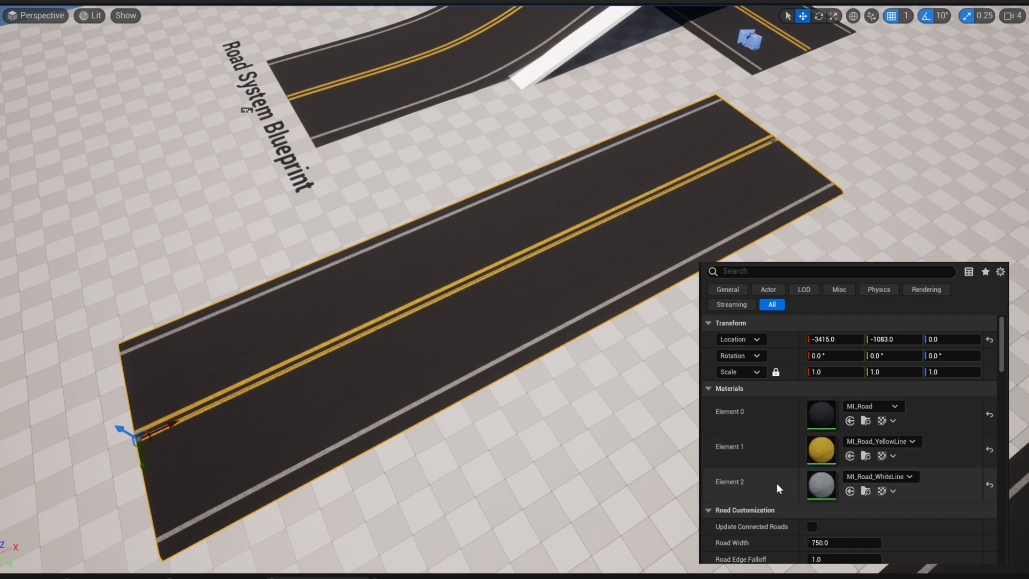
pyautogui.scroll(-10, 777, 482)
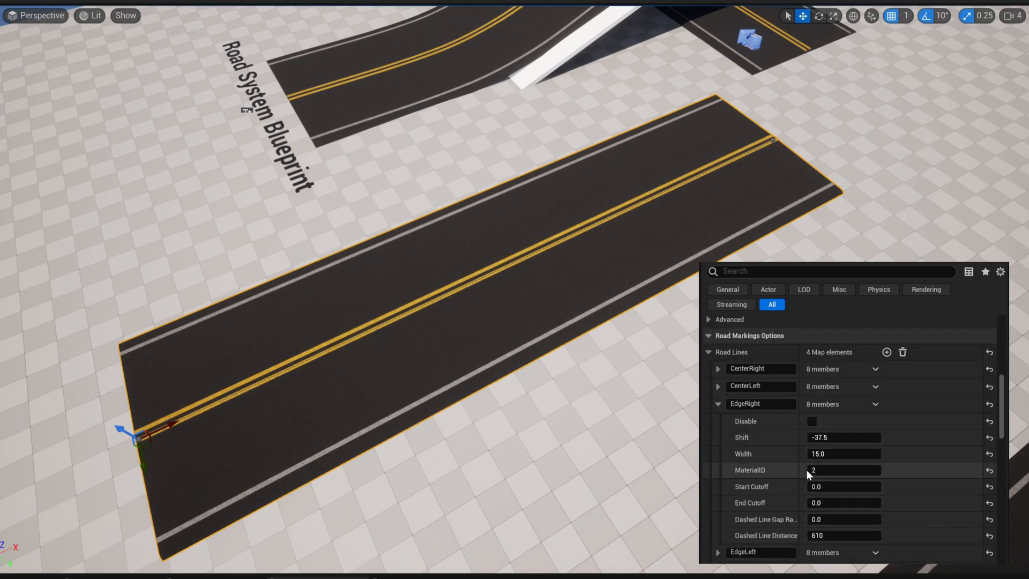
# - Try MaterialID values 1 and 0 on the EdgeRight line and set it back to 2
pyautogui.click(807, 471)
pyautogui.write('1')
pyautogui.press('Return')
pyautogui.write('0')
pyautogui.press('Return')
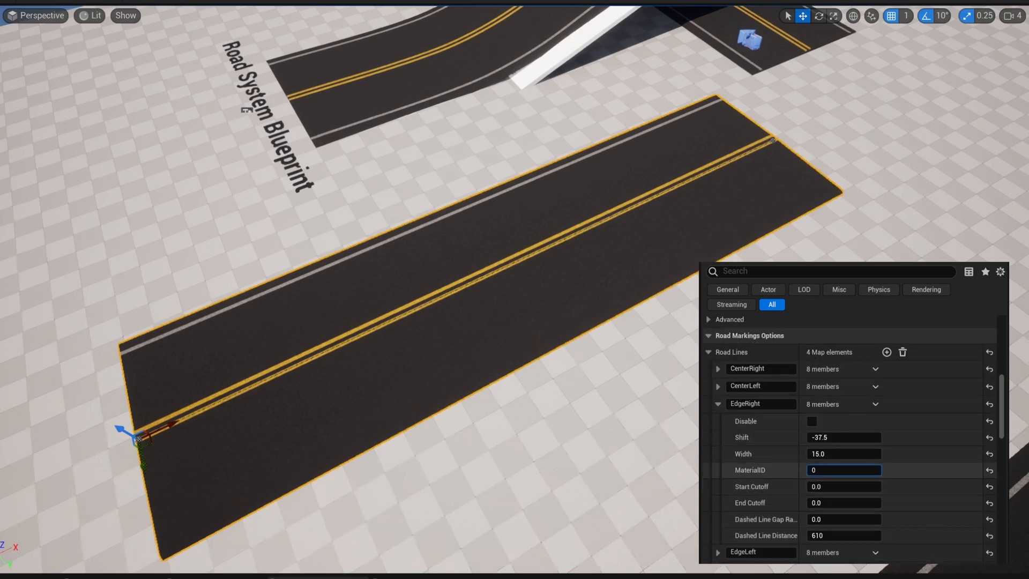
pyautogui.write('1')
pyautogui.press('Return')
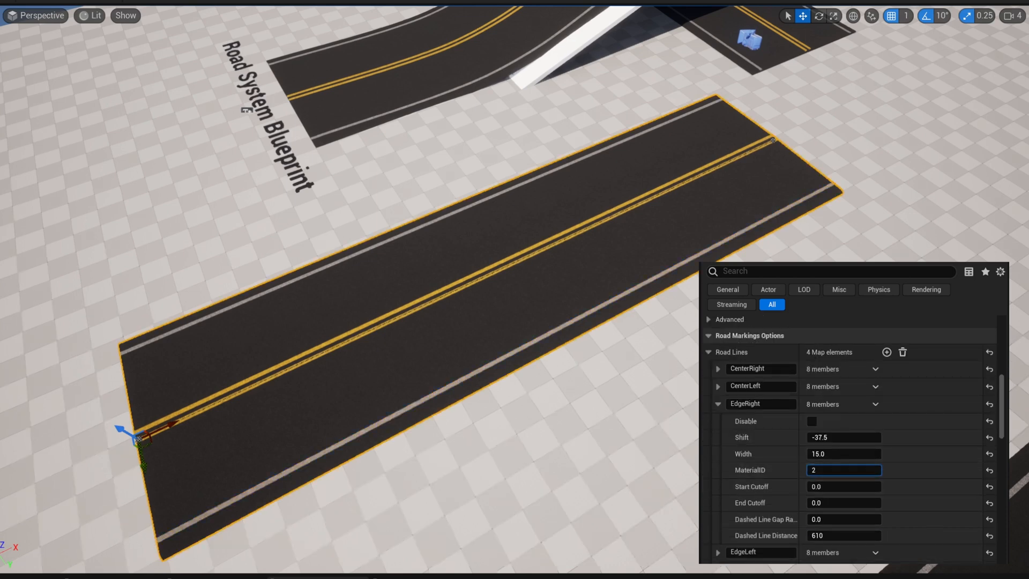
pyautogui.write('2')
pyautogui.press('Return')
# - Set the EdgeRight line's Start Cutoff to 1000 and its End Cutoff to 200
pyautogui.click(850, 489)
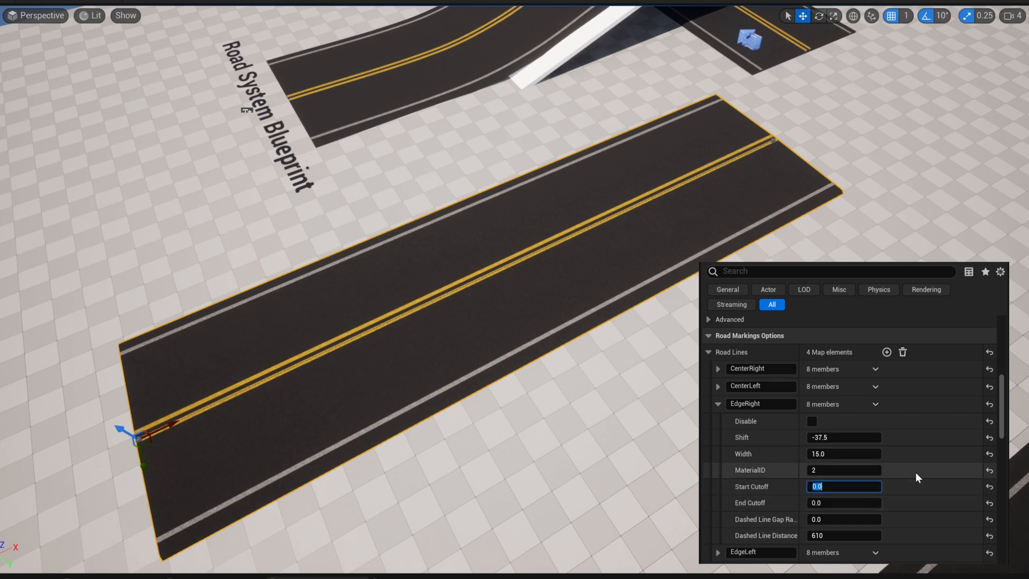
pyautogui.write('1000')
pyautogui.press('Return')
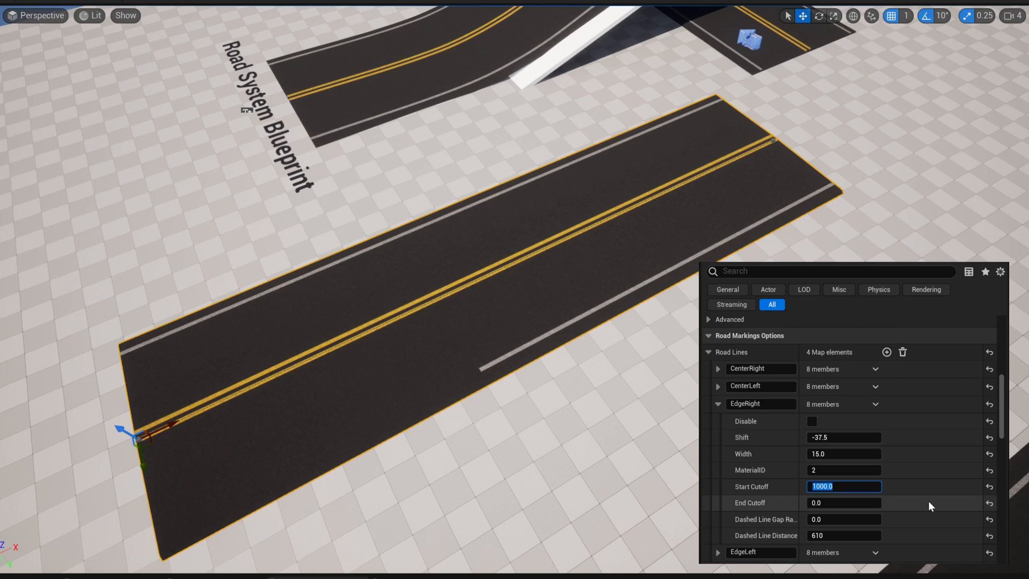
pyautogui.press('Tab')
pyautogui.write('200')
pyautogui.press('Return')
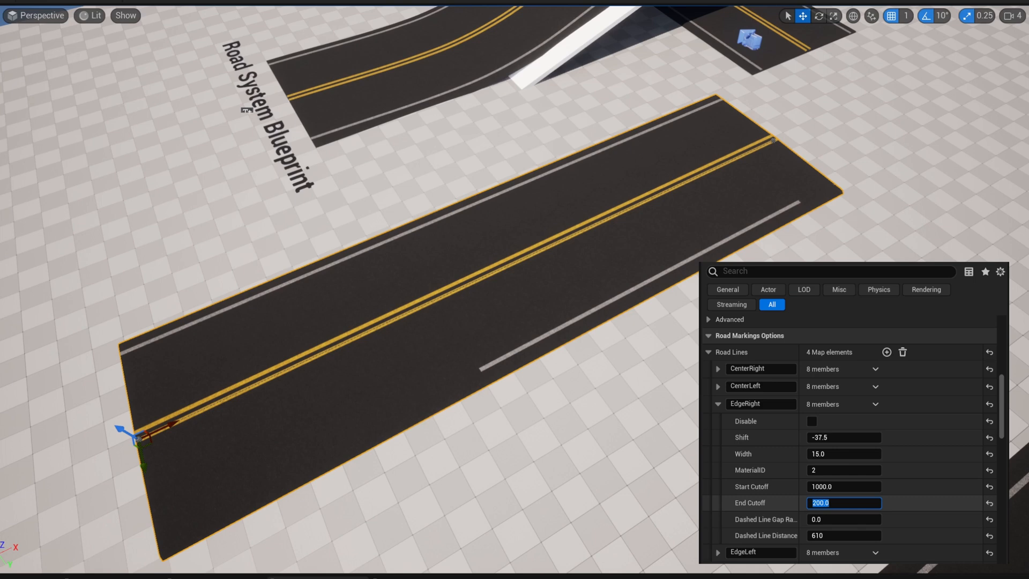
# - Change the EdgeRight line's End Cutoff to -200
pyautogui.press('Home')
pyautogui.write('-')
pyautogui.press('Return')
pyautogui.click(898, 504)
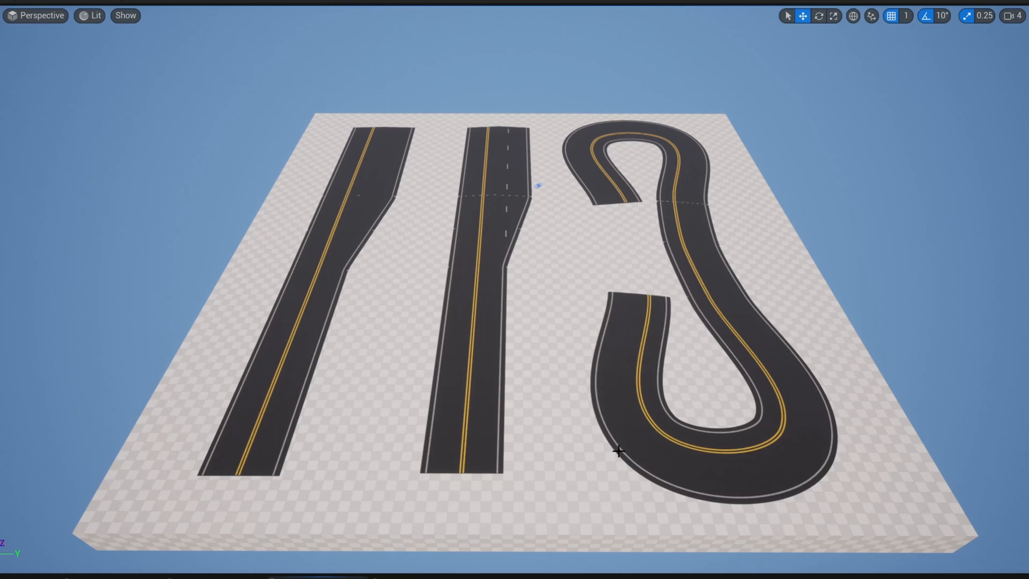
pyautogui.moveTo(637, 436); pyautogui.dragTo(461, 382, button='right')
pyautogui.press('w')
pyautogui.press('s')
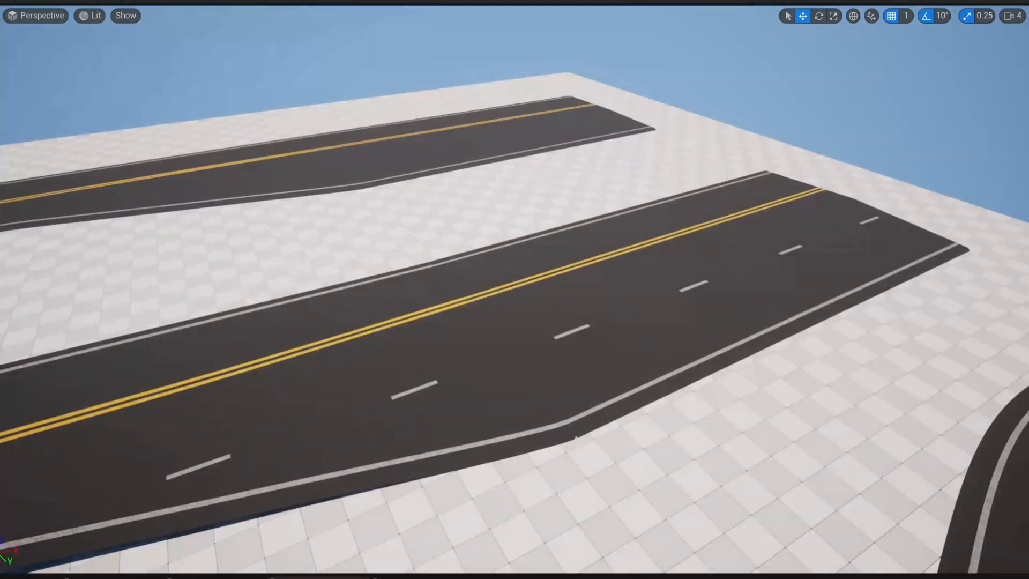
# - Select the road section with the dashed right lane line and expand RightLane_1 in its Road Lines
pyautogui.click(623, 341)
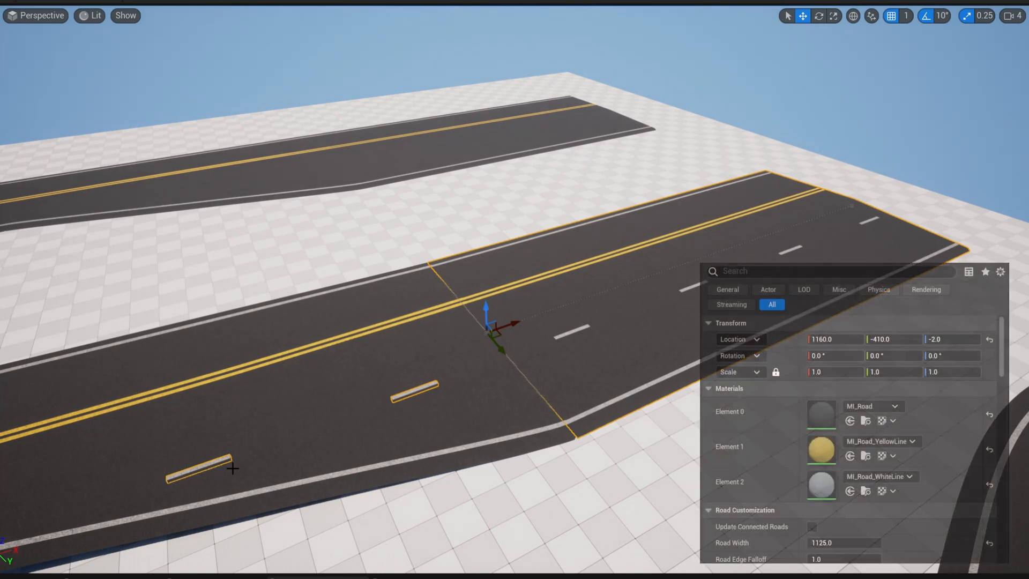
pyautogui.scroll(-10, 753, 402)
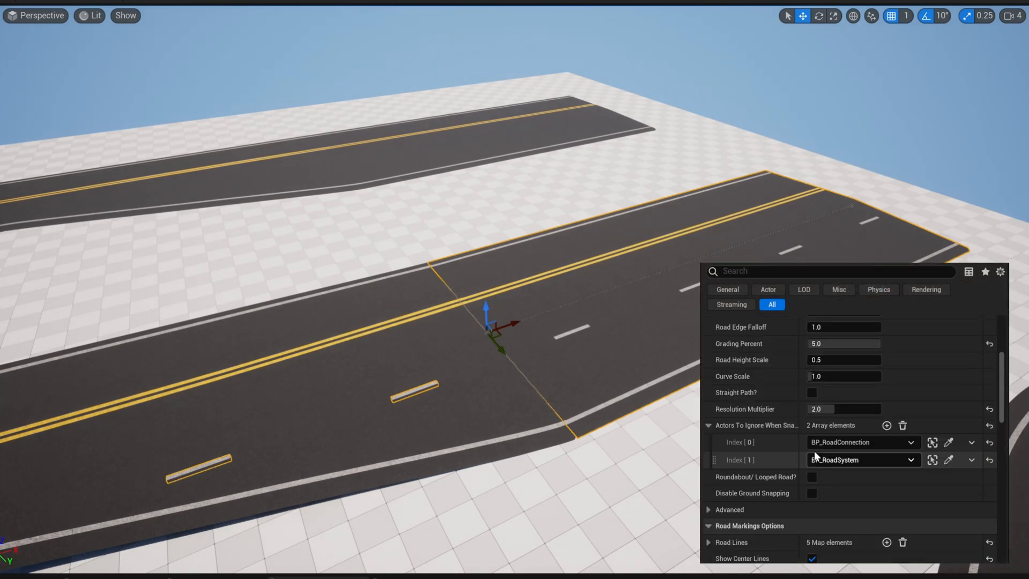
pyautogui.scroll(-3, 826, 444)
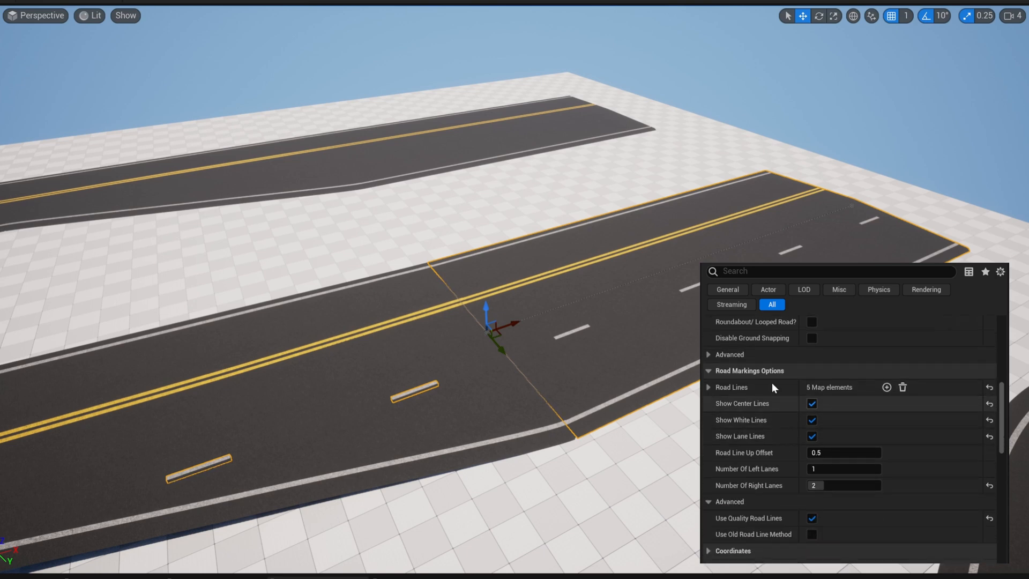
pyautogui.click(708, 387)
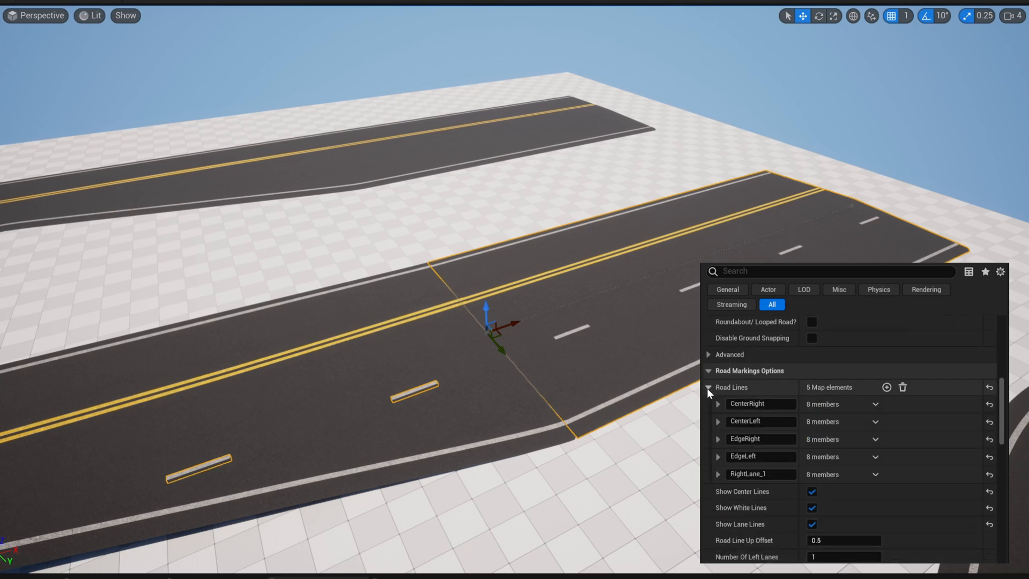
pyautogui.click(718, 473)
# - Try a Start Cutoff of 0 on the RightLane_1 line and undo the change
pyautogui.click(838, 557)
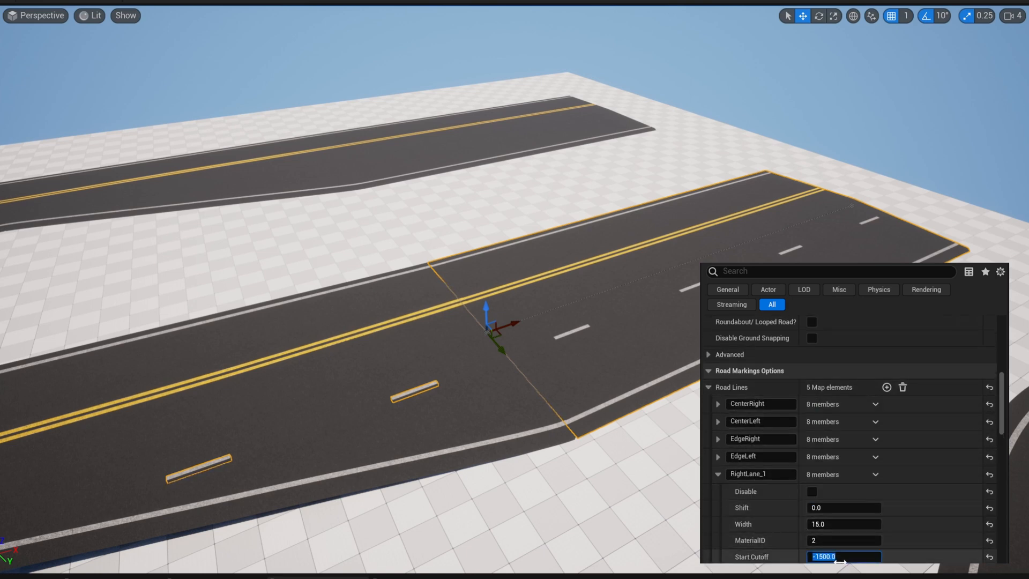
pyautogui.write('0')
pyautogui.press('Return')
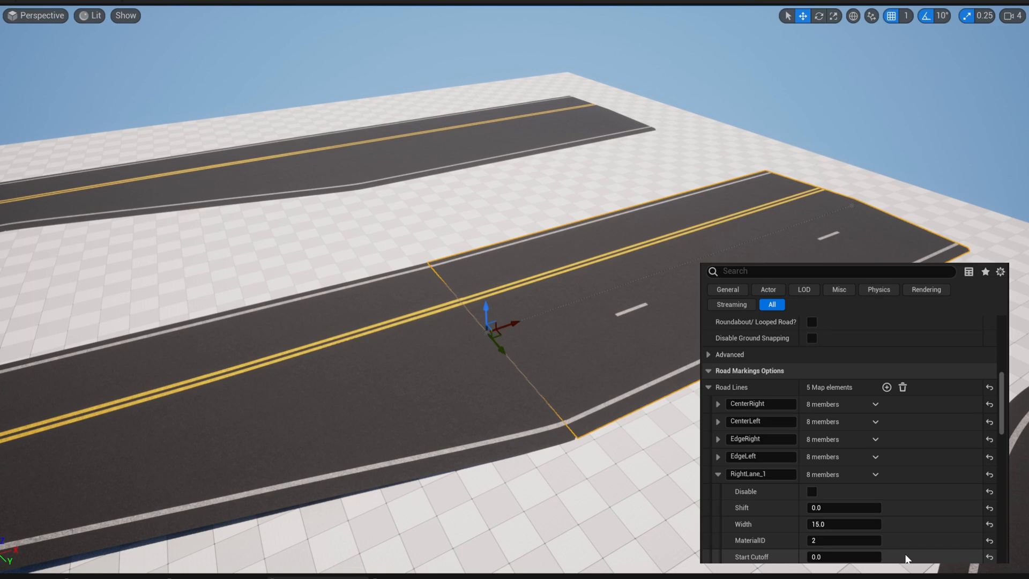
pyautogui.hotkey('ctrl', 'z')
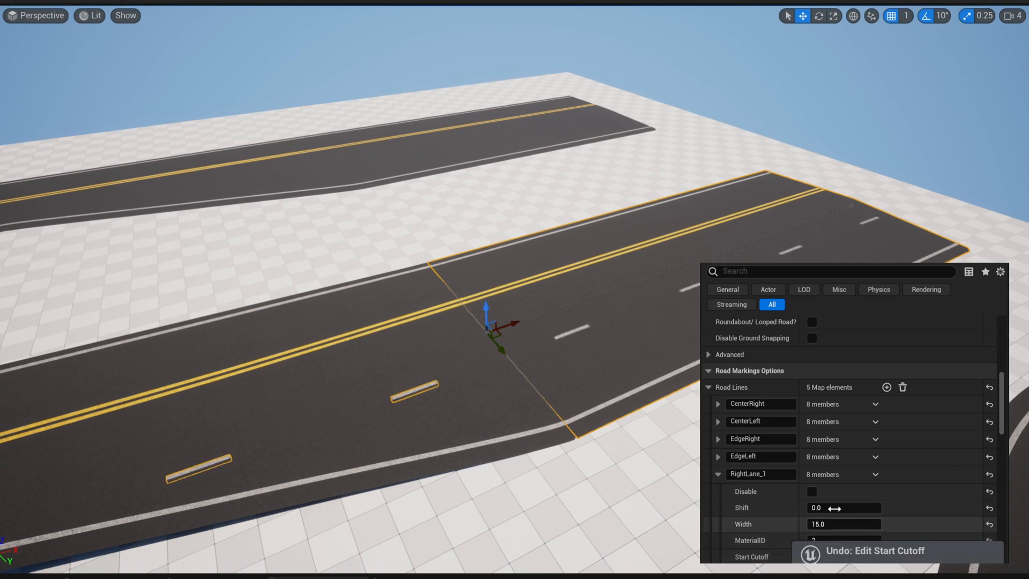
# - Try several Dashed Line Gap Ratio values on the RightLane_1 line, including 1.0, and set it back to 0.25
pyautogui.moveTo(514, 322); pyautogui.dragTo(507, 386, button='right')
pyautogui.moveTo(428, 289)
pyautogui.mouseDown(button='right')
pyautogui.moveTo(456, 293)
pyautogui.moveTo(413, 279)
pyautogui.moveTo(444, 280)
pyautogui.moveTo(427, 277)
pyautogui.mouseUp(button='right')
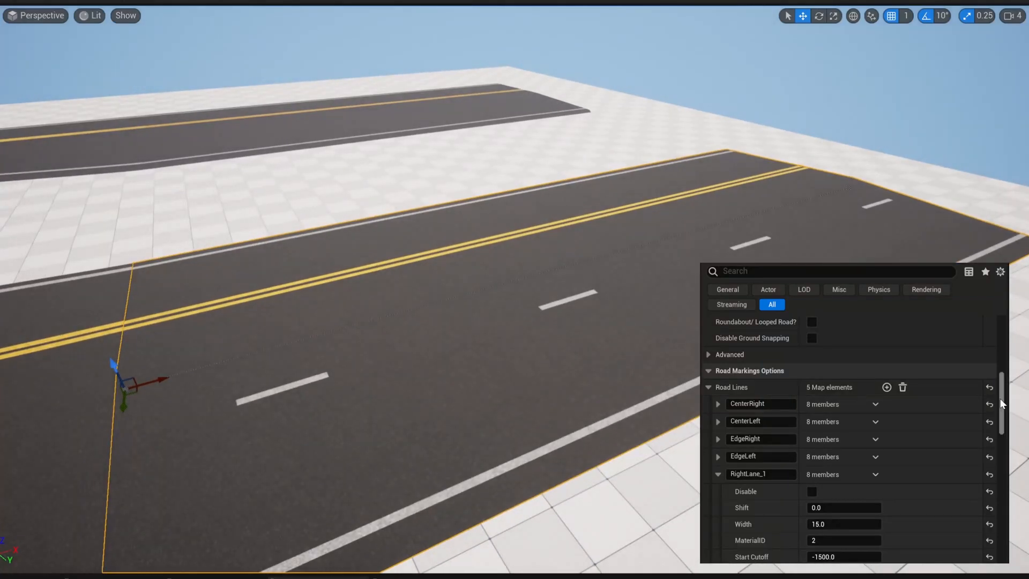
pyautogui.scroll(-3, 967, 395)
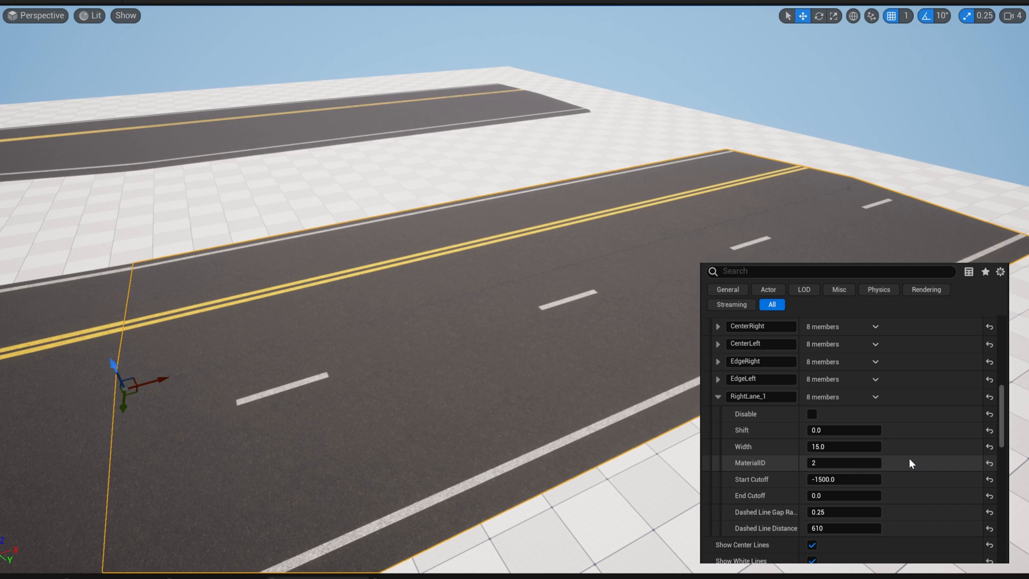
pyautogui.scroll(-2, 909, 462)
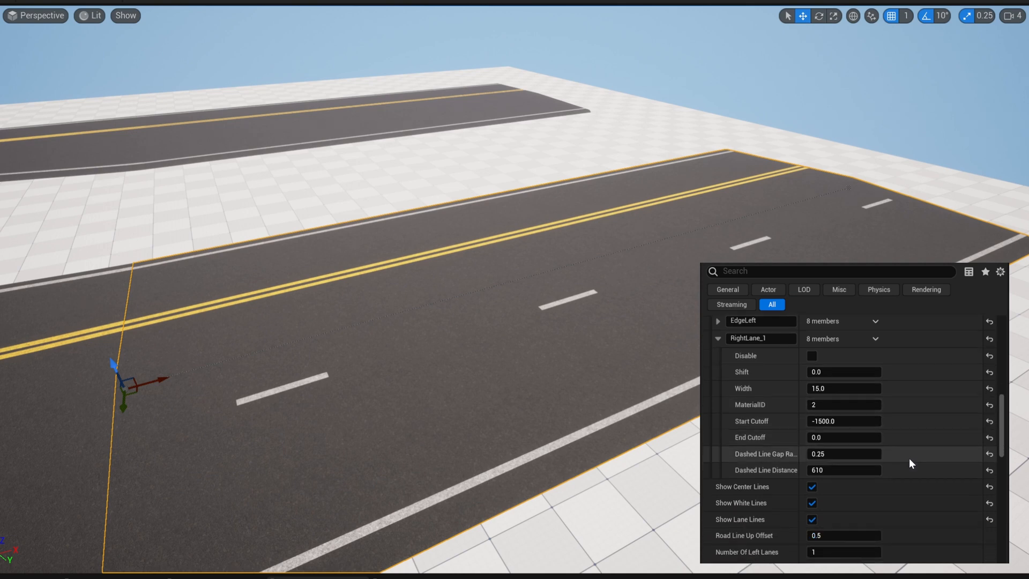
pyautogui.scroll(-2, 900, 461)
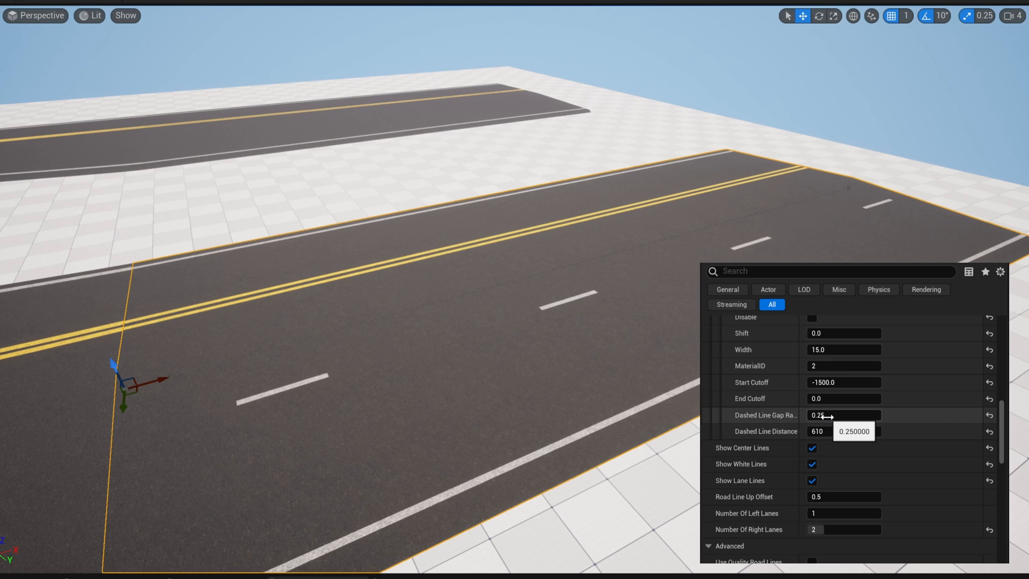
pyautogui.moveTo(825, 416); pyautogui.dragTo(913, 417)
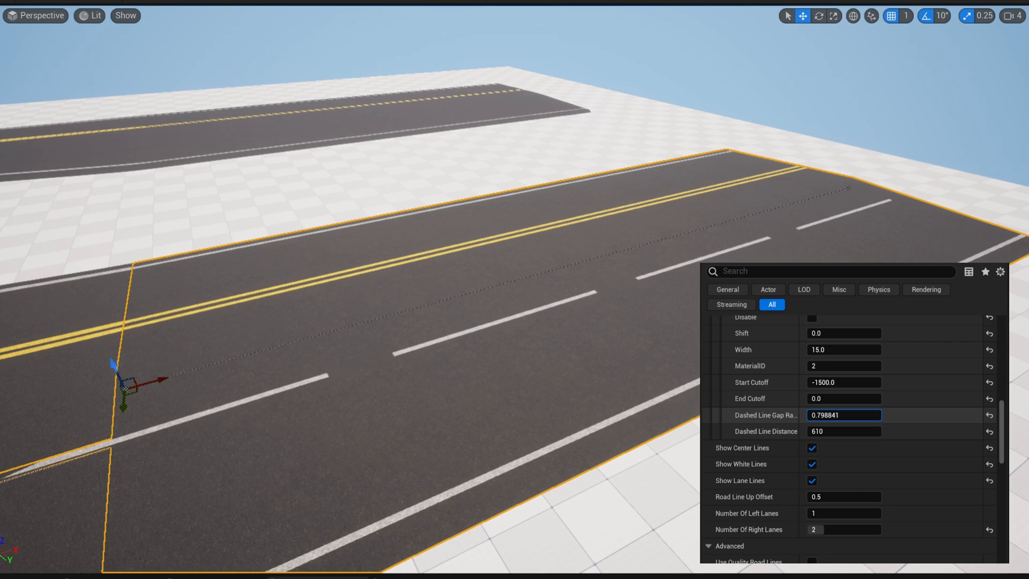
pyautogui.click(833, 416)
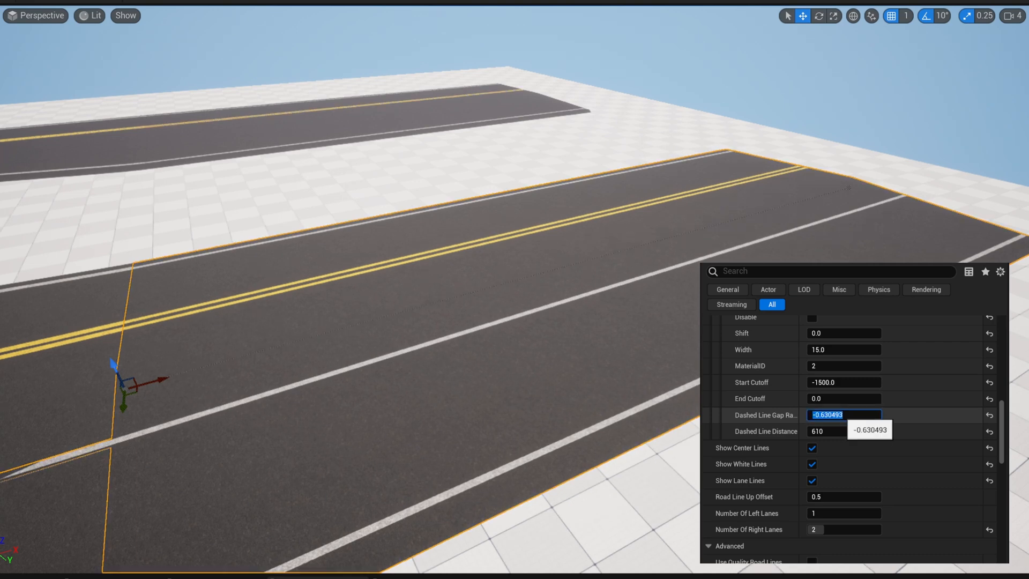
pyautogui.write('0')
pyautogui.press('Return')
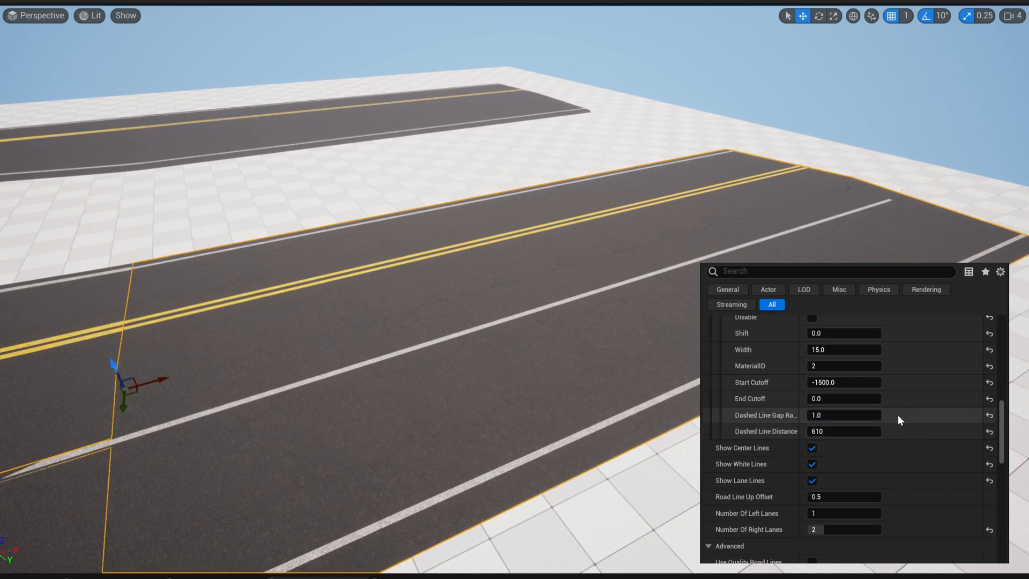
pyautogui.press('Return')
pyautogui.write('0.25')
pyautogui.press('Return')
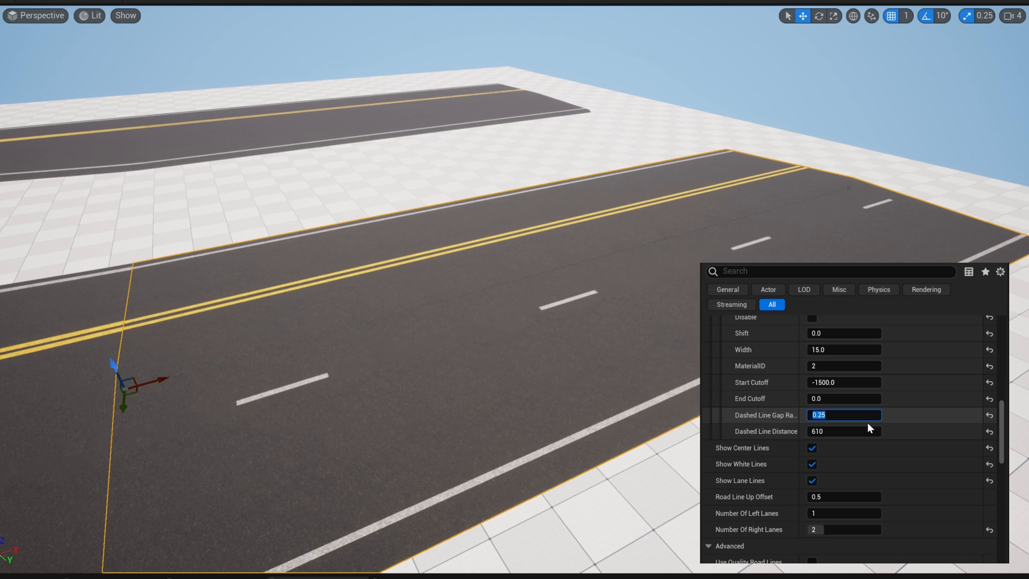
pyautogui.click(918, 410)
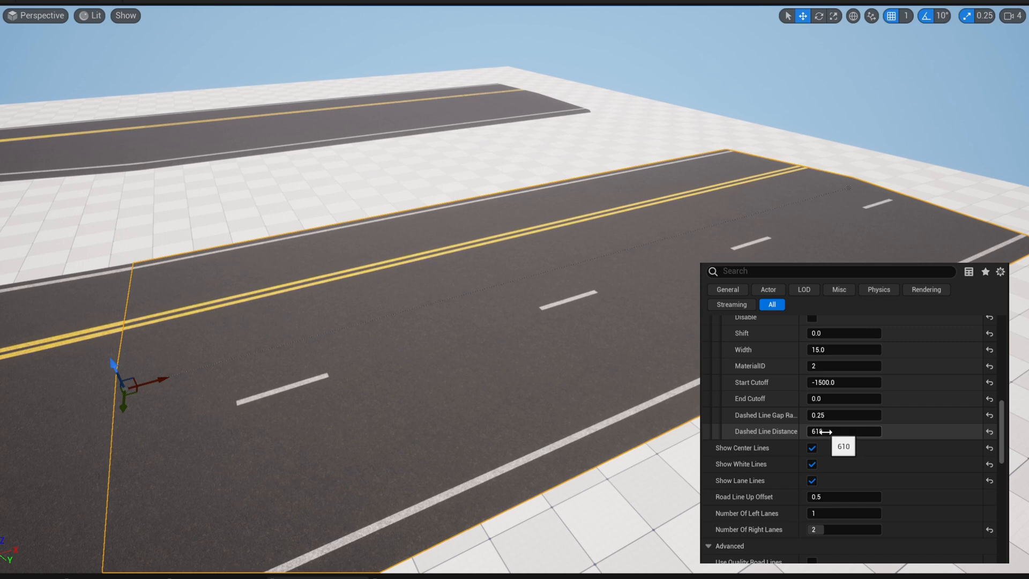
# - Try a Dashed Line Distance of 953 on the RightLane_1 line and set it back to 610
pyautogui.moveTo(826, 432)
pyautogui.mouseDown()
pyautogui.moveTo(1024, 431)
pyautogui.moveTo(868, 429)
pyautogui.mouseUp()
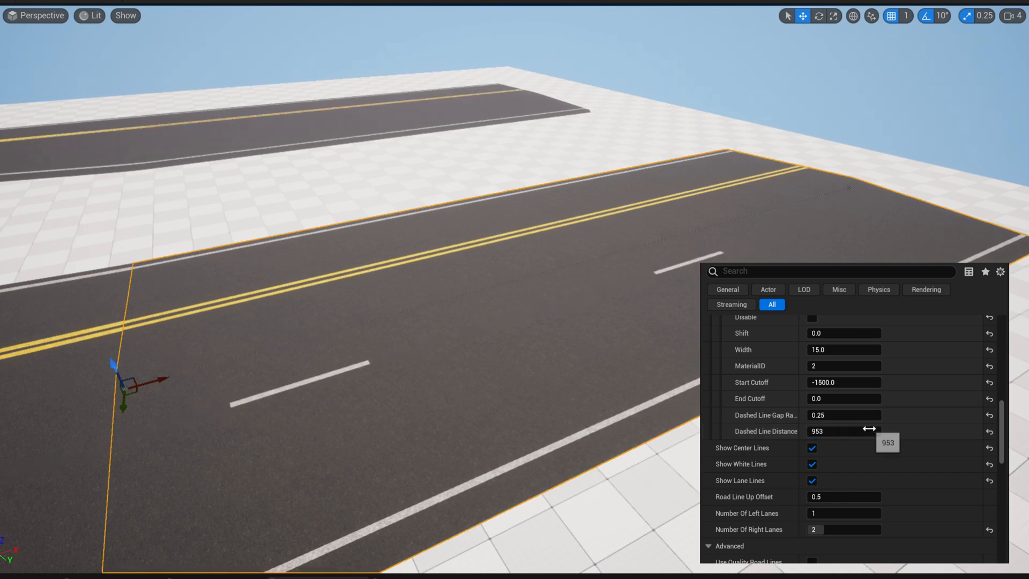
pyautogui.click(849, 427)
pyautogui.write('6')
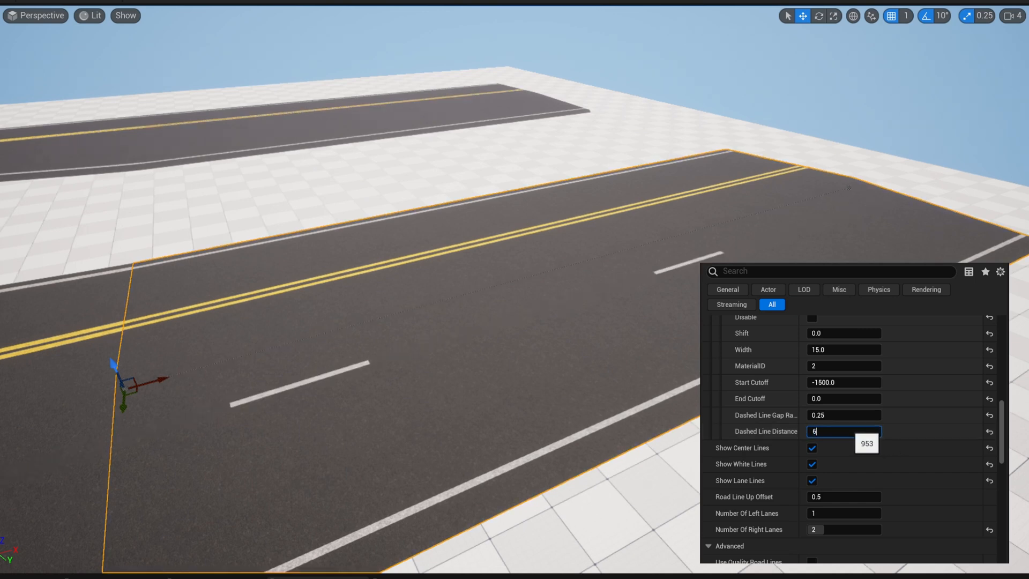
pyautogui.write('10')
pyautogui.press('Return')
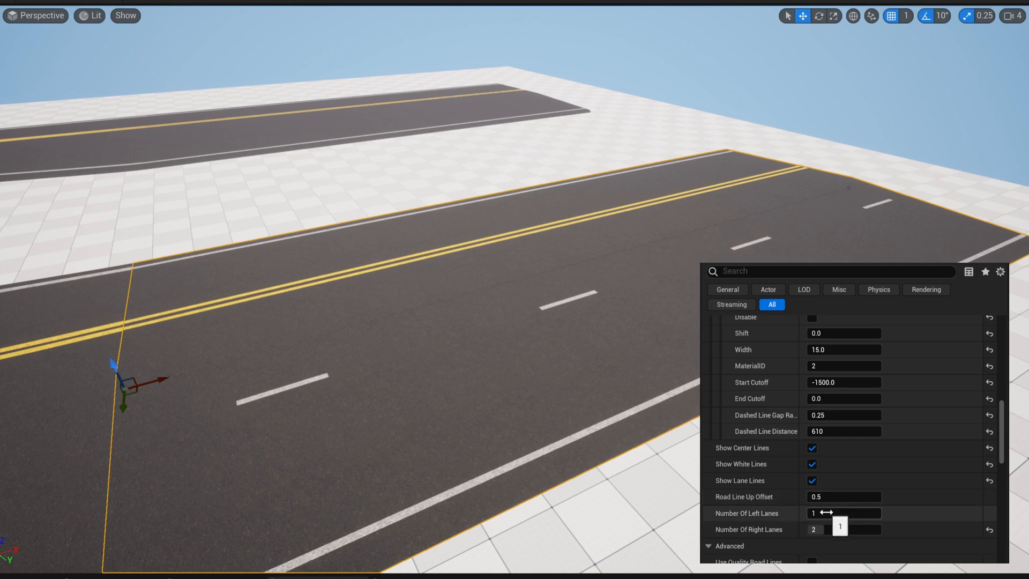
# - Try 3 left lanes on the road and undo it, and try 3 right lanes and return to 2
pyautogui.moveTo(828, 513); pyautogui.dragTo(857, 530)
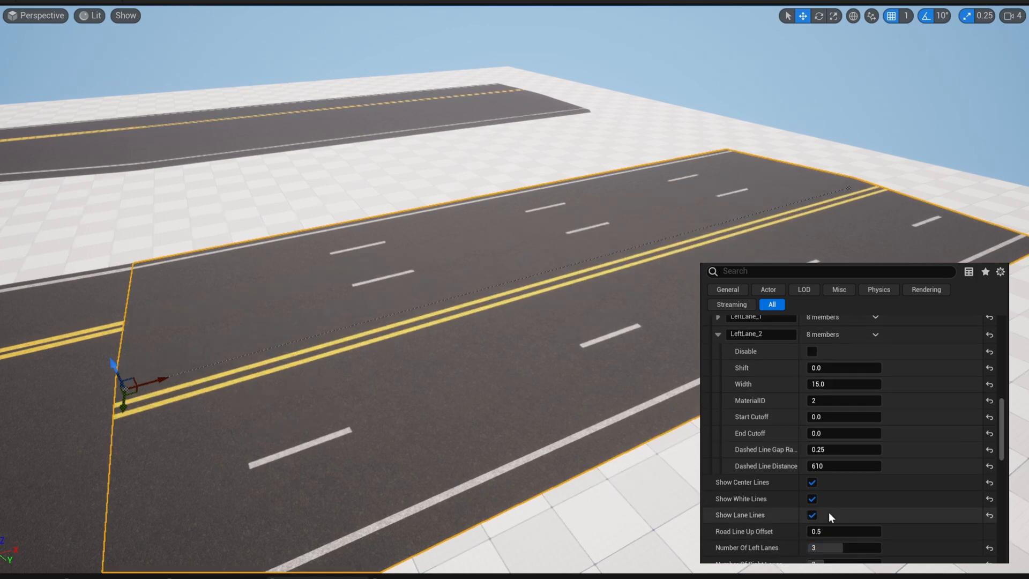
pyautogui.hotkey('ctrl', 'z')
pyautogui.hotkey('ctrl', 'z')
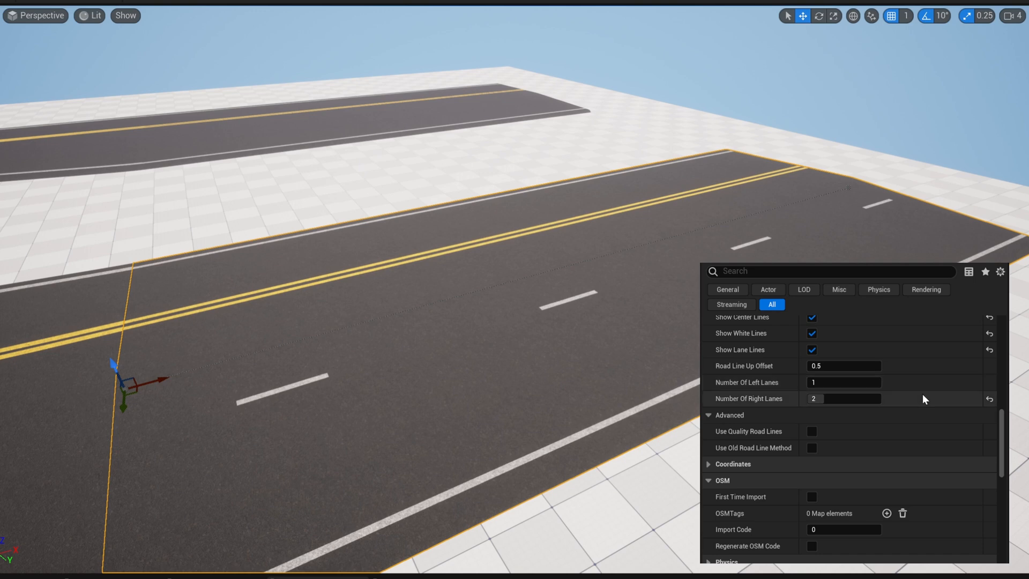
pyautogui.moveTo(883, 401); pyautogui.dragTo(900, 401)
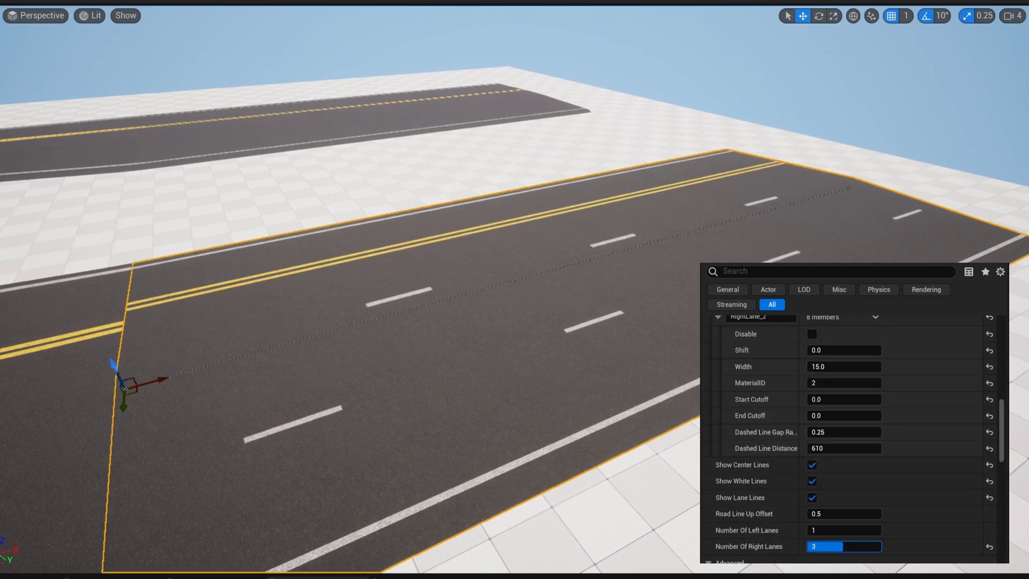
pyautogui.moveTo(843, 547); pyautogui.dragTo(824, 547)
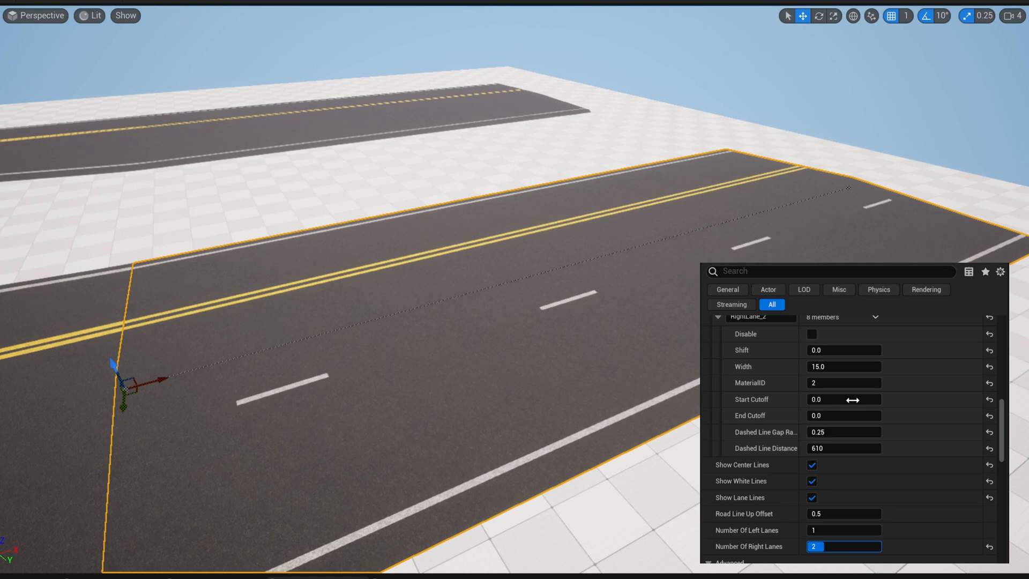
# - Try a Road Line Up Offset of 10 on the road and reset it to its default
pyautogui.scroll(-2, 916, 522)
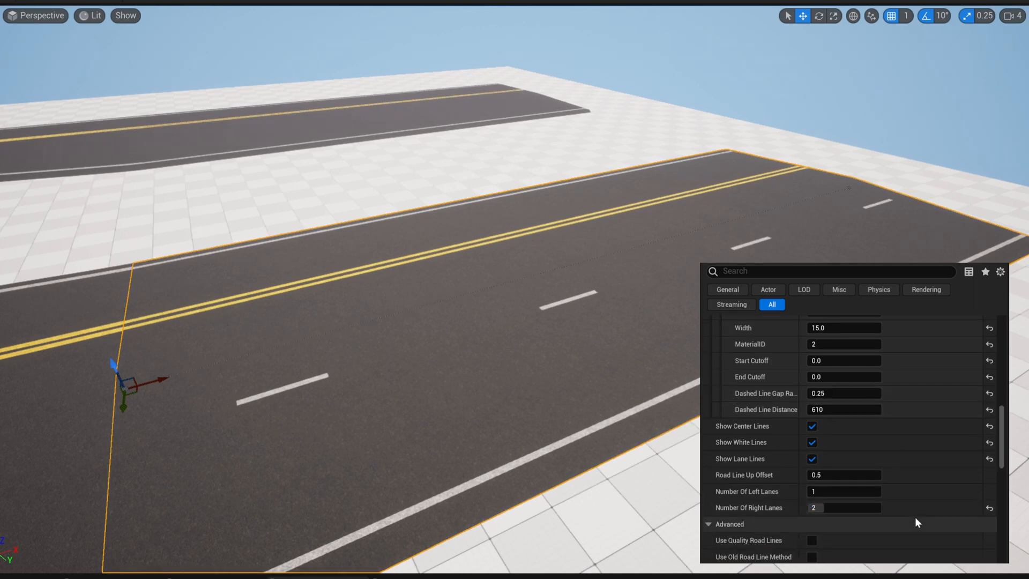
pyautogui.click(852, 475)
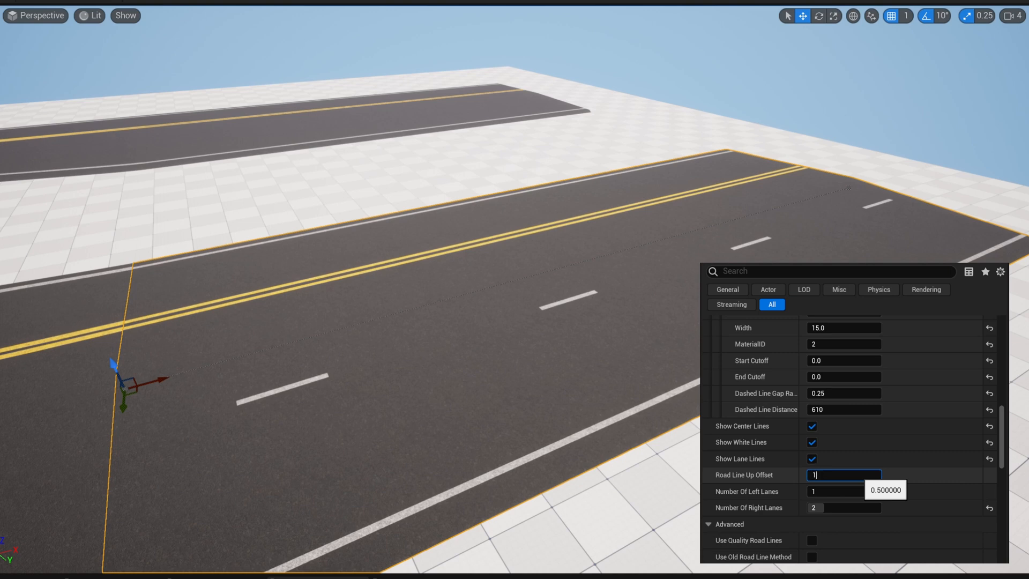
pyautogui.write('10')
pyautogui.press('Return')
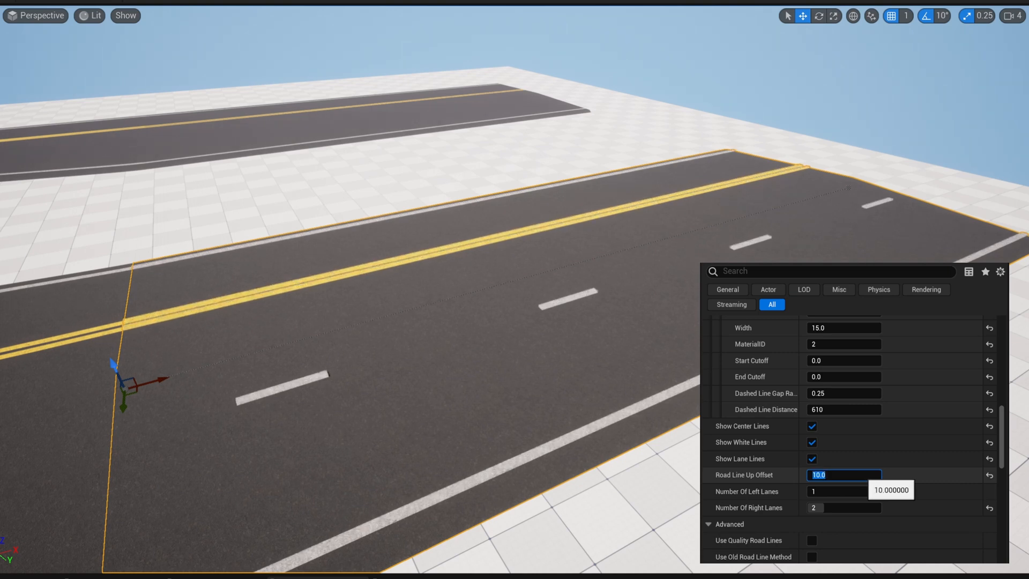
pyautogui.click(989, 475)
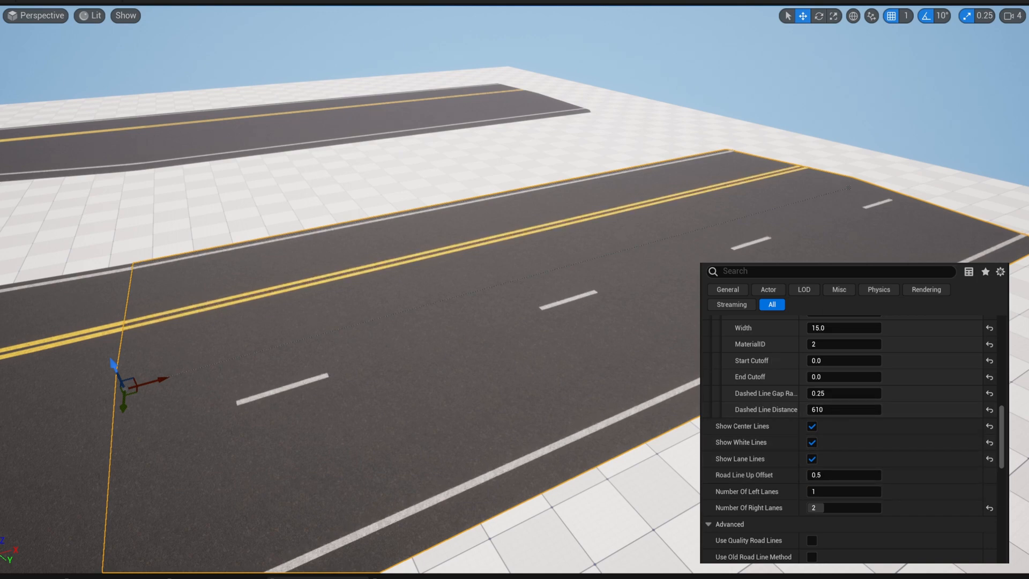
# - Enable Use Old Road Line Method, inspect the line ends at the road's edge up close, and turn the option off again
pyautogui.moveTo(514, 289); pyautogui.dragTo(423, 205, button='right')
pyautogui.press('d')
pyautogui.press('s')
pyautogui.press('w')
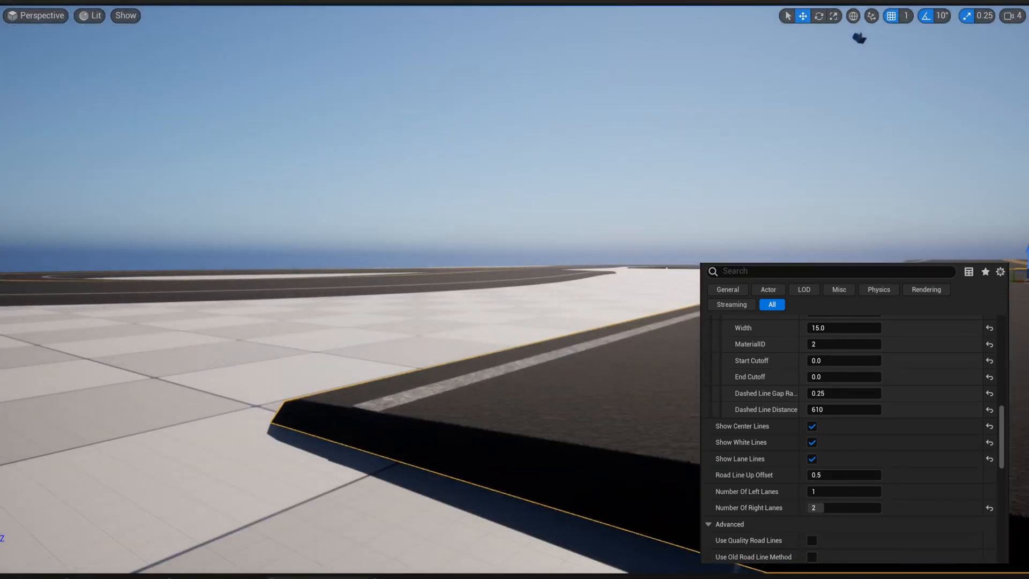
pyautogui.click(812, 556)
pyautogui.press('d')
pyautogui.moveTo(423, 290); pyautogui.dragTo(483, 289, button='right')
pyautogui.press('a')
pyautogui.press('d')
pyautogui.press('a')
pyautogui.press('s')
pyautogui.press('a')
pyautogui.press('s')
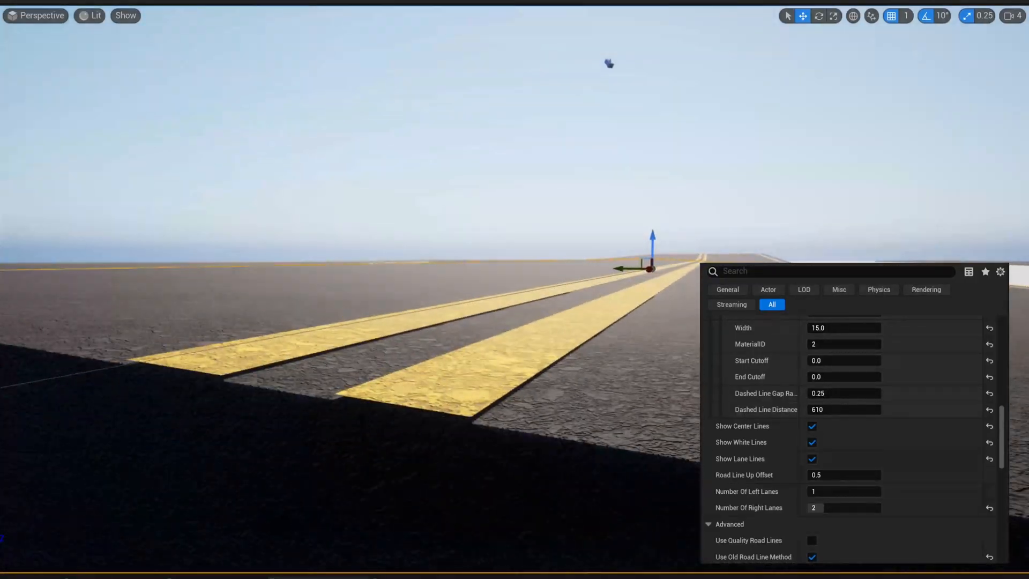
pyautogui.click(816, 556)
pyautogui.click(816, 556)
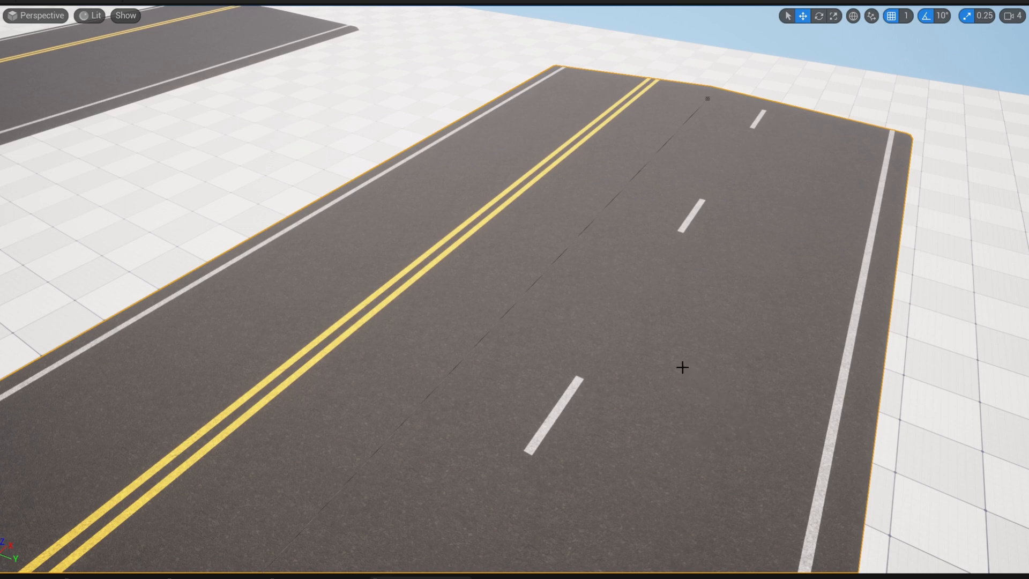
# - Examine the road's surface and dashed lane line with Use Quality Road Lines enabled
pyautogui.moveTo(514, 290); pyautogui.dragTo(528, 216, button='right')
pyautogui.press('w')
pyautogui.press('w')
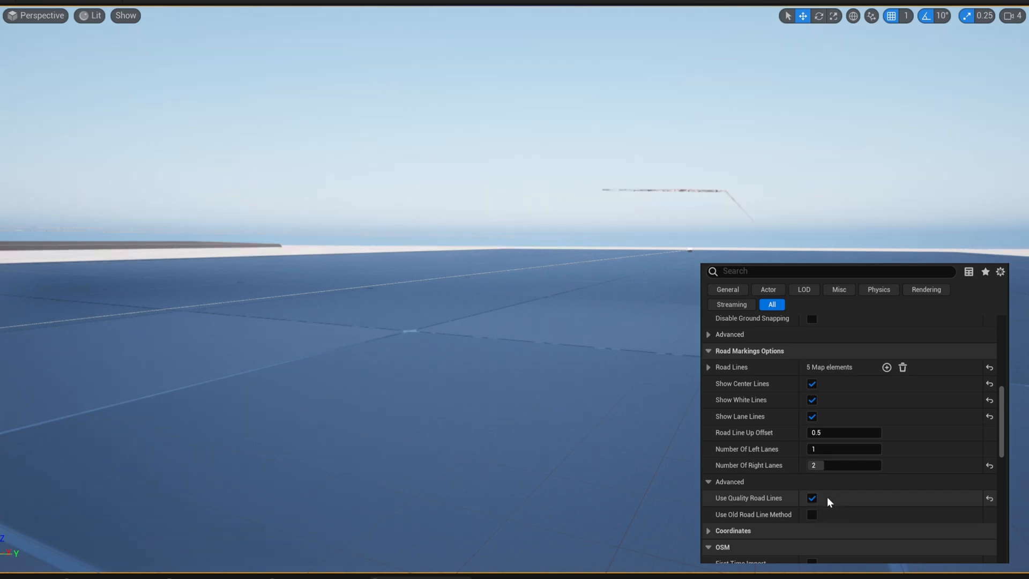
pyautogui.moveTo(514, 220); pyautogui.dragTo(484, 267, button='right')
pyautogui.press('e')
pyautogui.press('e')
pyautogui.press('q')
pyautogui.press('e')
pyautogui.moveTo(407, 289); pyautogui.dragTo(335, 308, button='right')
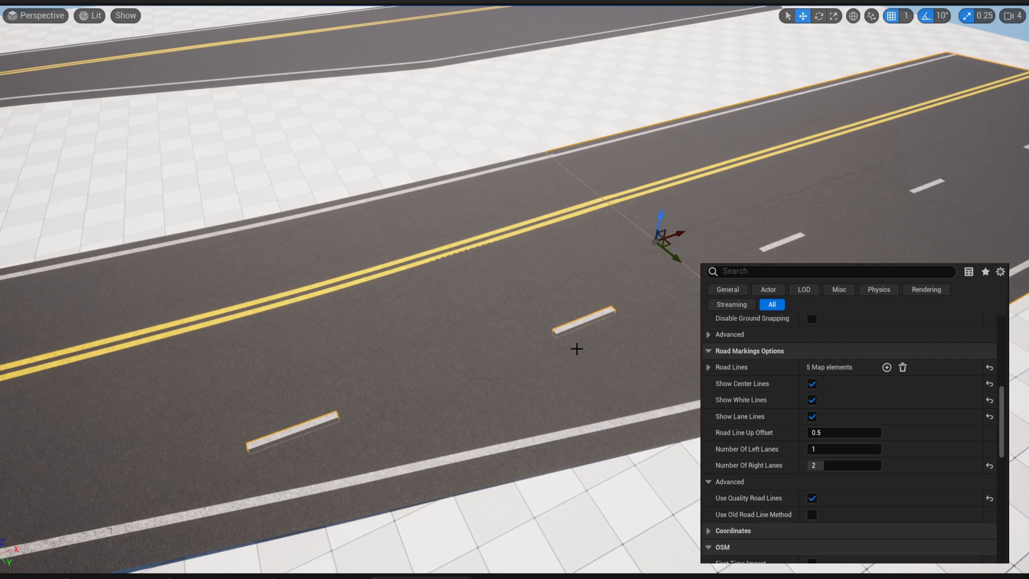
# - Disable Use Quality Road Lines and inspect the dashed lane line where it crosses onto the neighbouring road section
pyautogui.moveTo(577, 349); pyautogui.dragTo(525, 349, button='right')
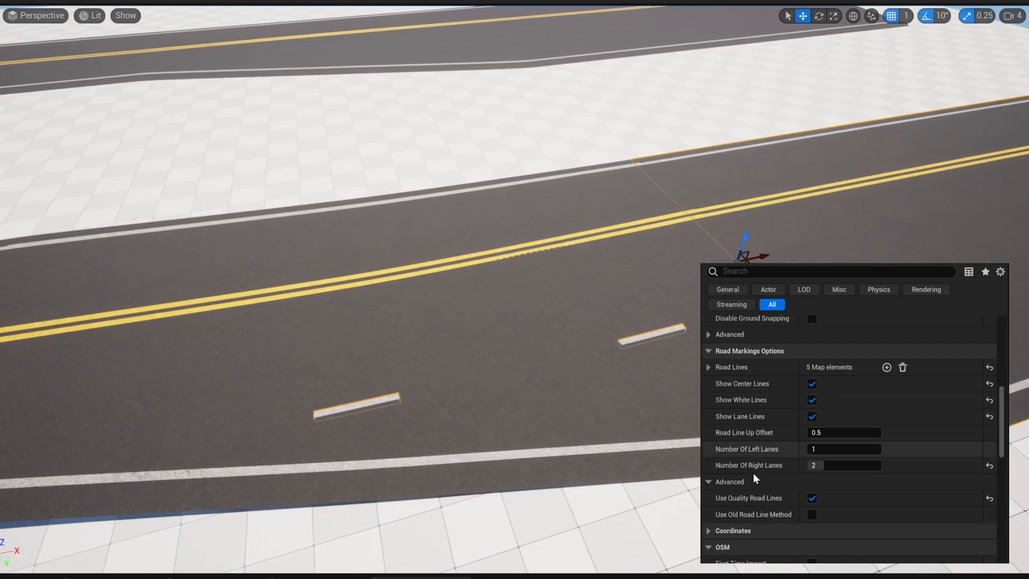
pyautogui.click(811, 498)
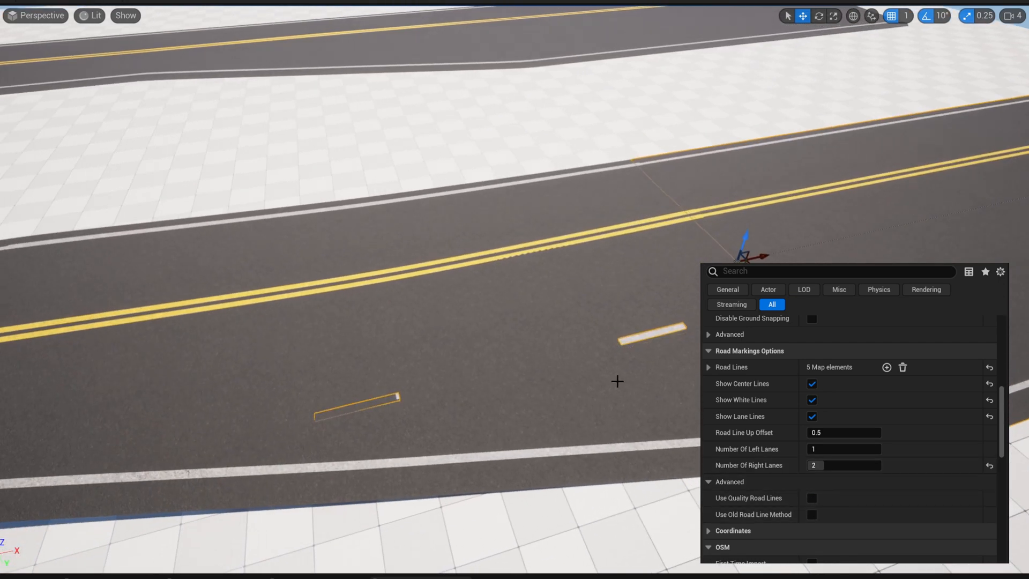
pyautogui.moveTo(615, 379); pyautogui.dragTo(611, 403, button='right')
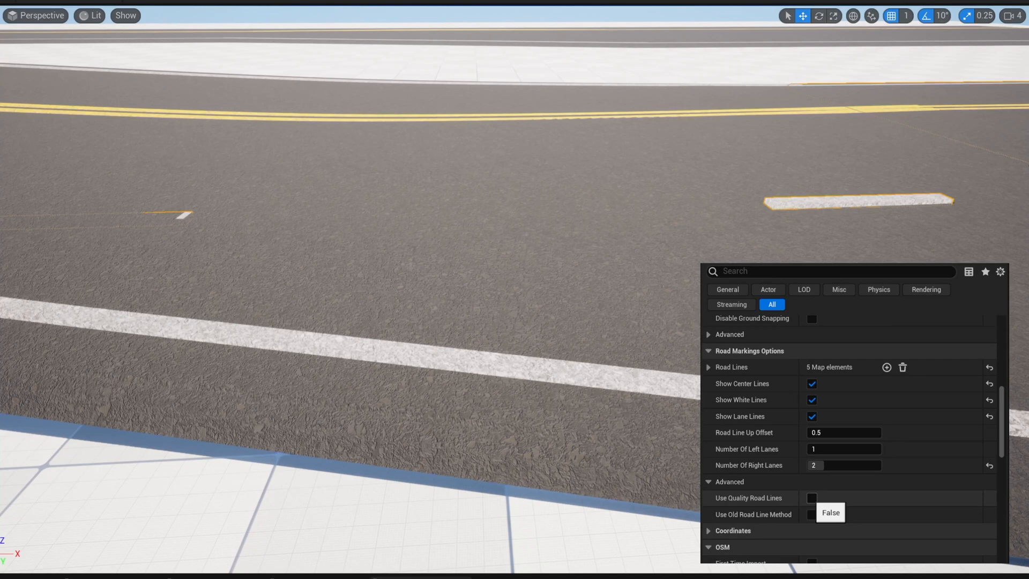
# - Enable Use Quality Road Lines, comparing it with the option off where the yellow center lines end at the road's edge
pyautogui.click(811, 497)
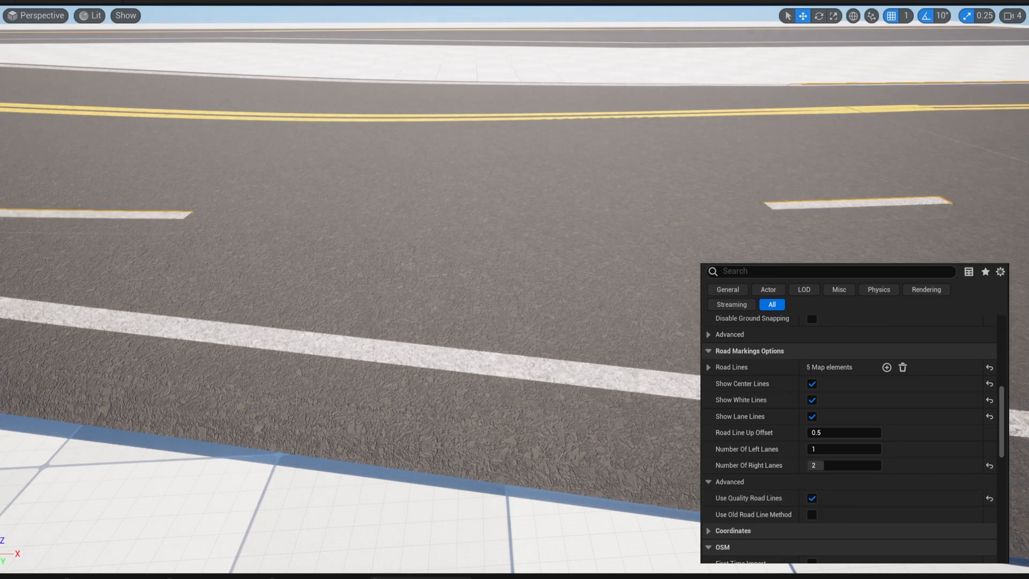
pyautogui.moveTo(483, 300); pyautogui.dragTo(387, 295, button='right')
pyautogui.click(812, 499)
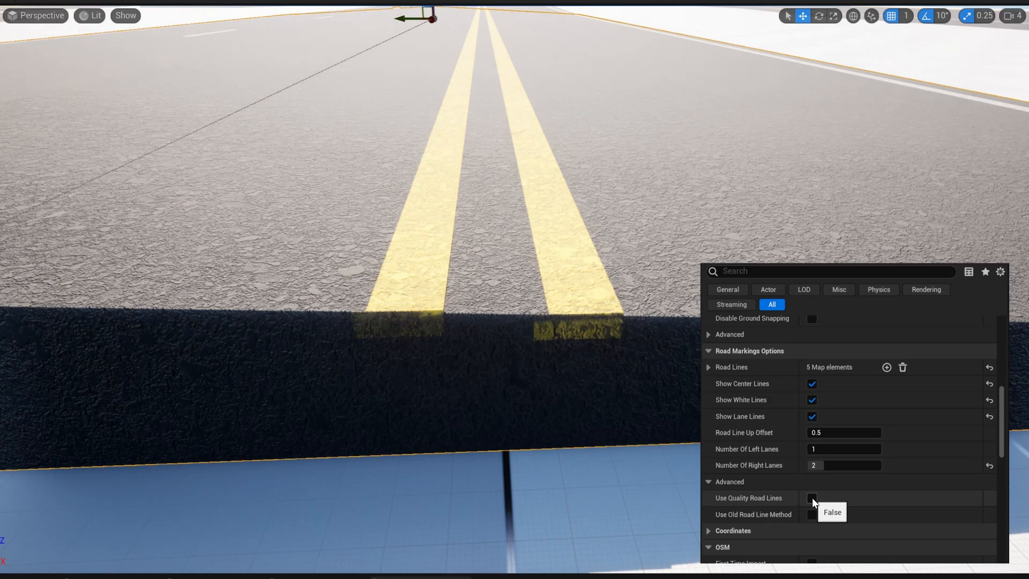
pyautogui.click(811, 498)
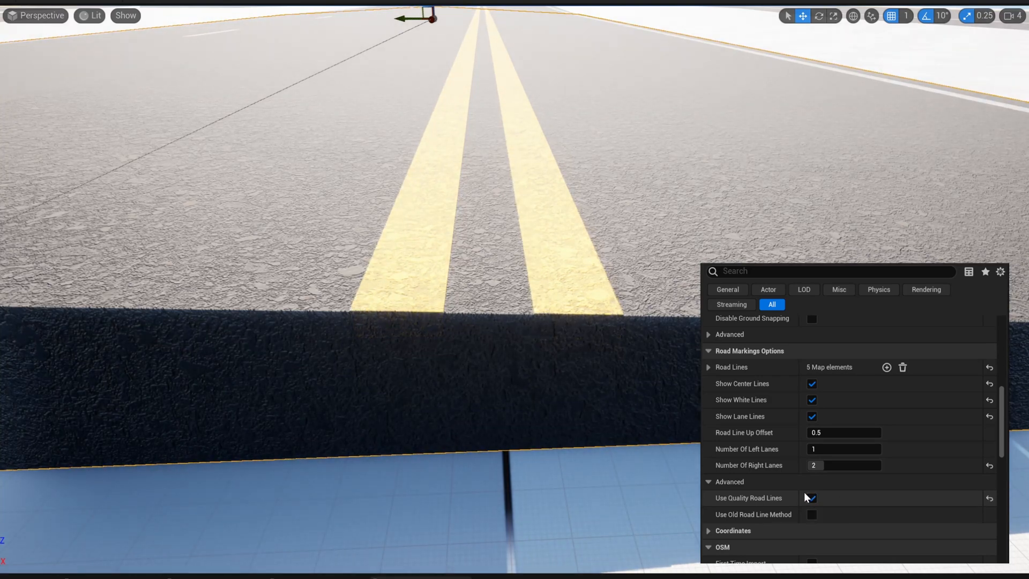
# - Look through the road's OSM and Static Mesh Options settings and back away from the road
pyautogui.scroll(-3, 867, 460)
pyautogui.scroll(-1, 827, 469)
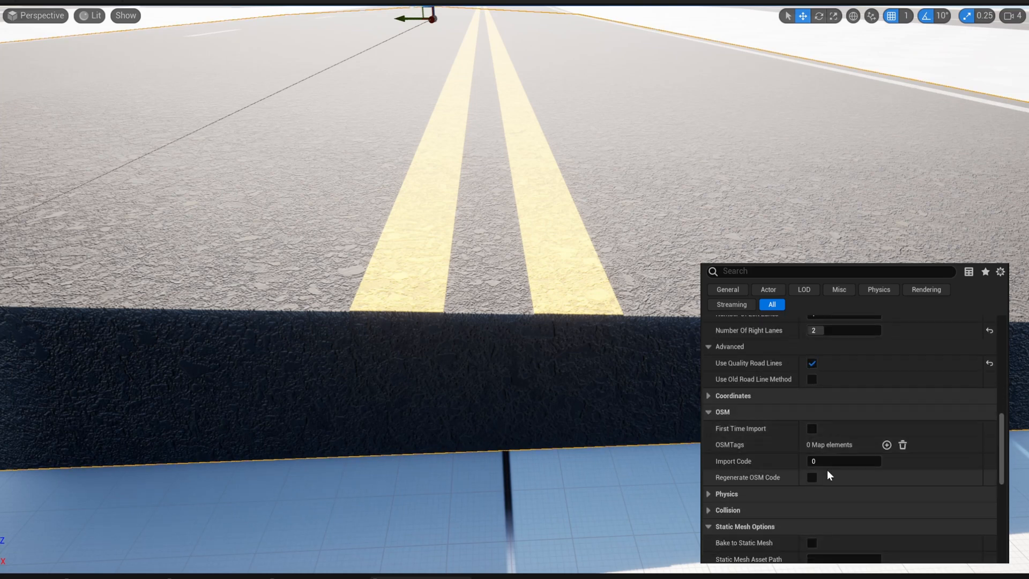
pyautogui.scroll(-3, 827, 470)
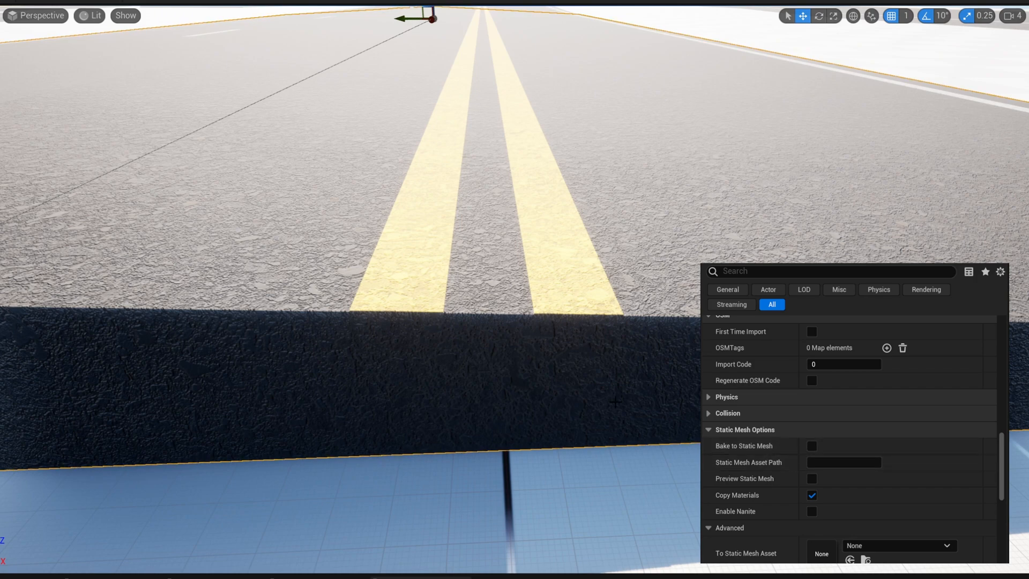
pyautogui.press('s')
pyautogui.moveTo(615, 402); pyautogui.dragTo(557, 408, button='right')
pyautogui.press('s')
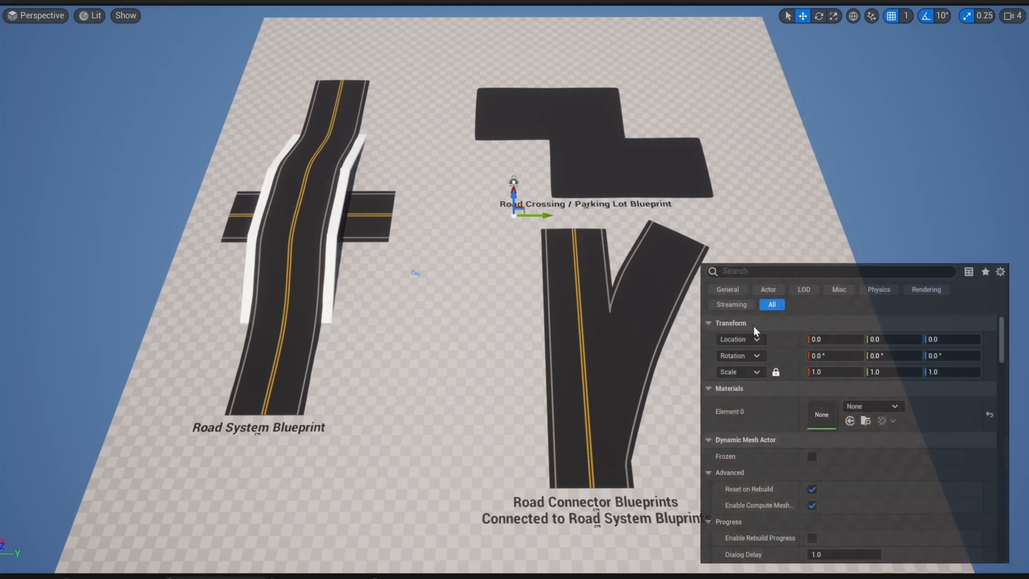
# - Collapse the Body Setup section and review the Baking, Debug and Replacing options around it
pyautogui.moveTo(1001, 340); pyautogui.dragTo(998, 465)
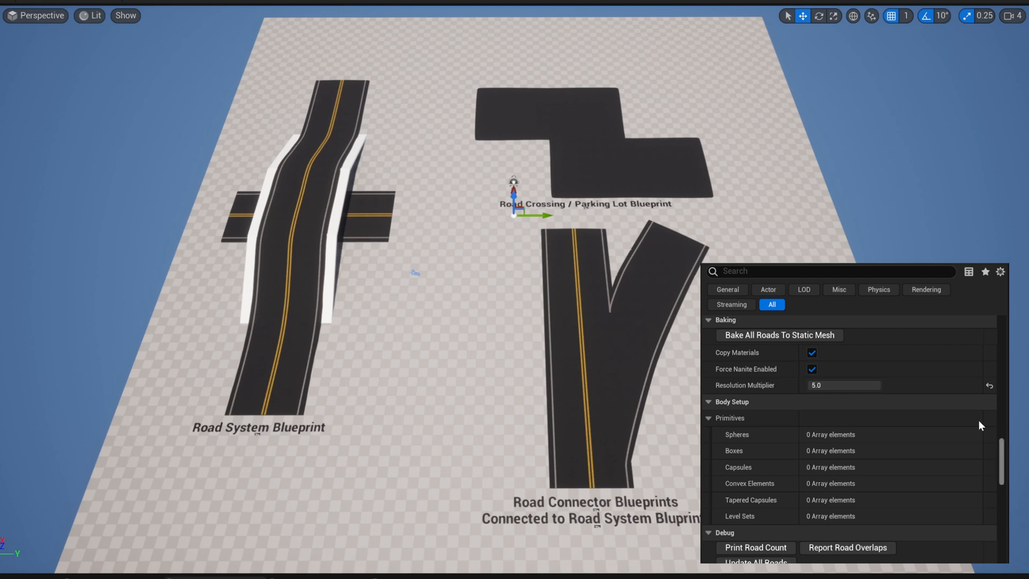
pyautogui.scroll(-3, 817, 438)
pyautogui.scroll(2, 804, 429)
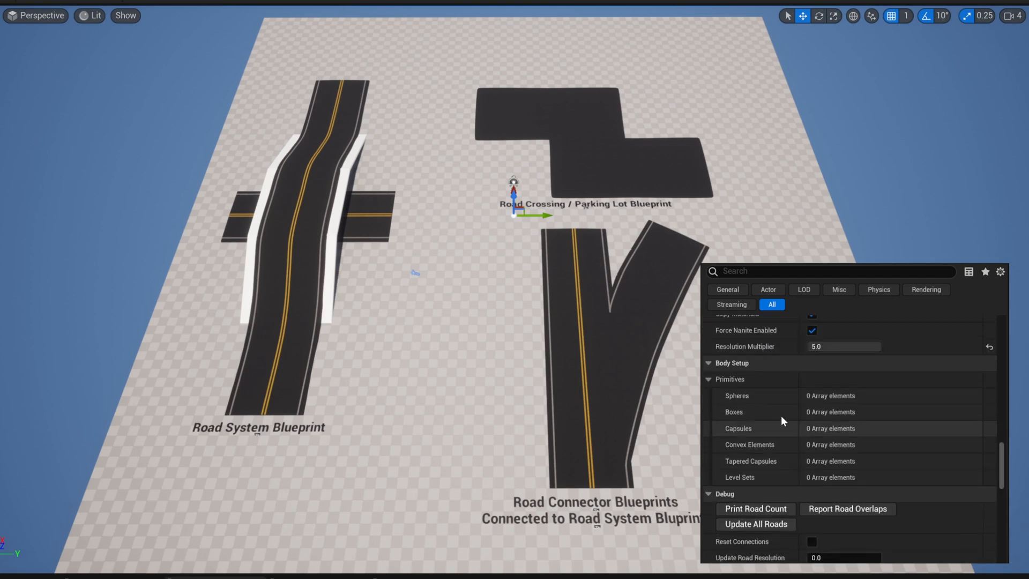
pyautogui.click(710, 366)
pyautogui.scroll(-1, 756, 408)
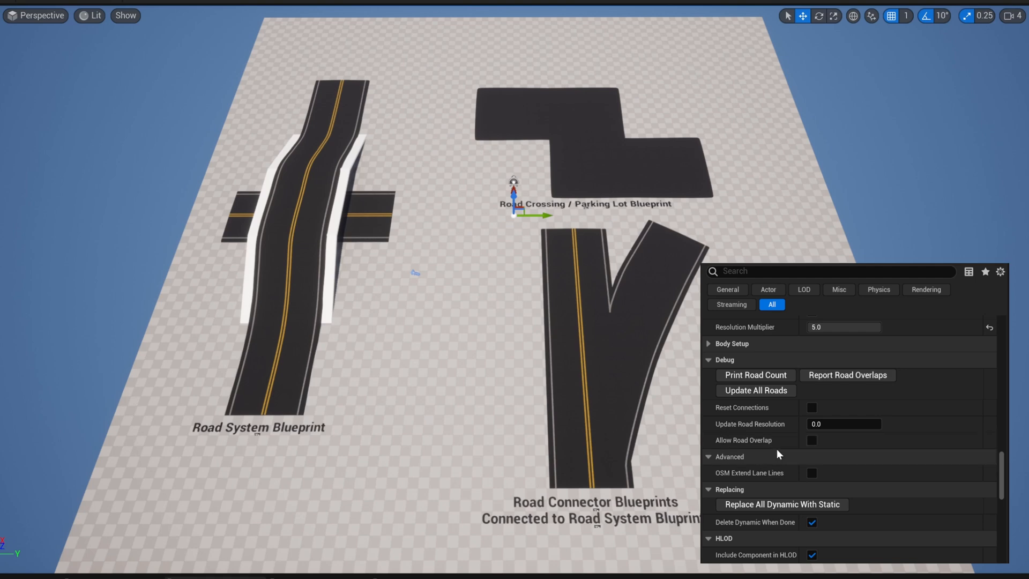
pyautogui.scroll(5, 735, 439)
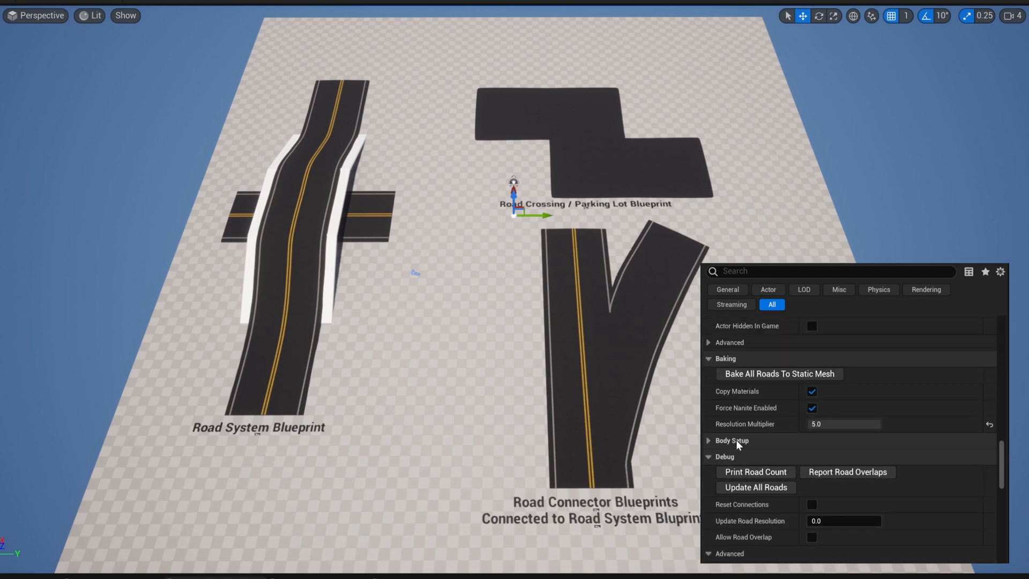
pyautogui.scroll(-4, 742, 440)
pyautogui.scroll(-2, 748, 442)
pyautogui.scroll(1, 760, 428)
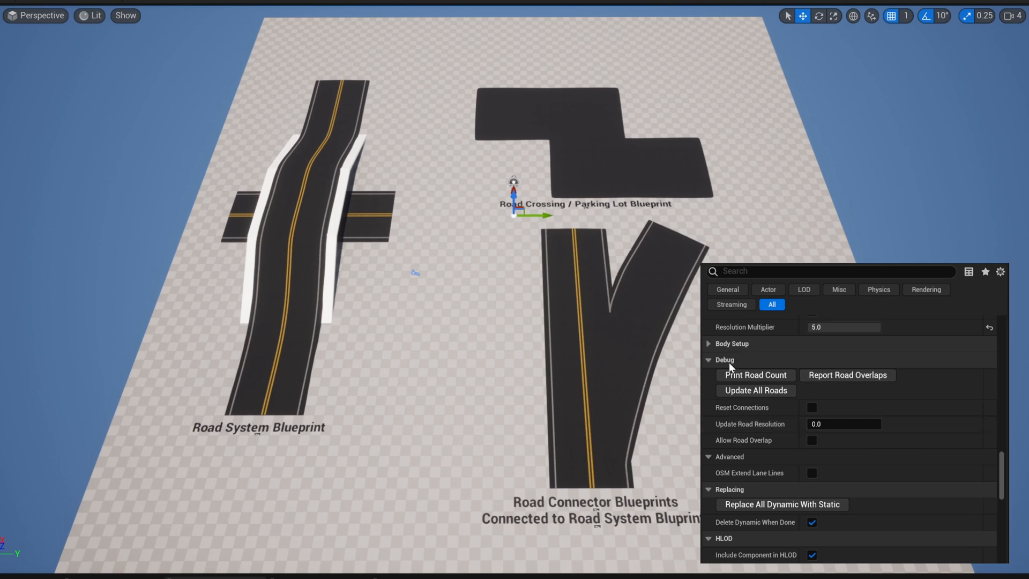
# - Print the road count and look through the settings of the curved road connector
pyautogui.click(772, 375)
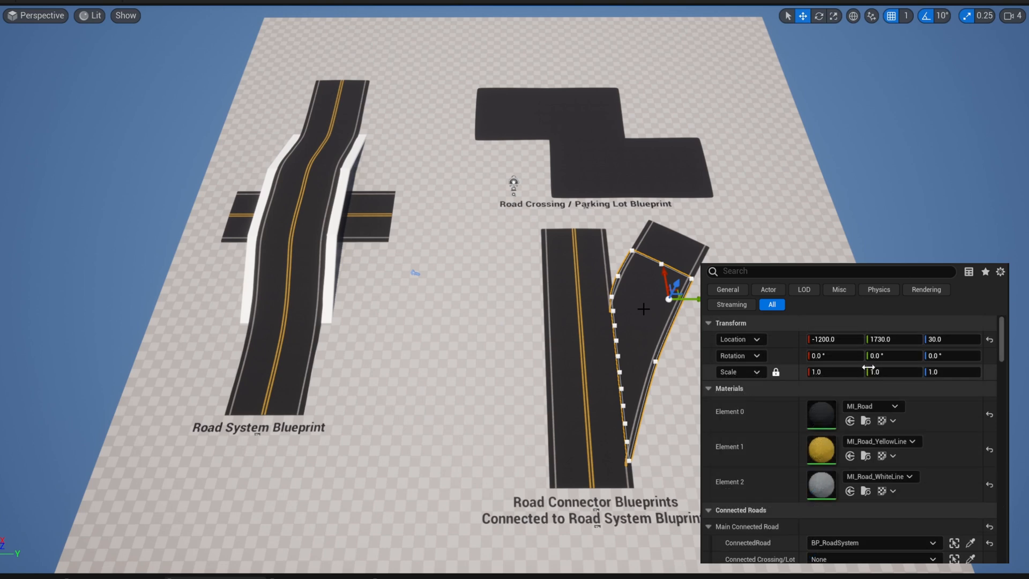
pyautogui.scroll(-2, 870, 374)
pyautogui.scroll(-5, 870, 374)
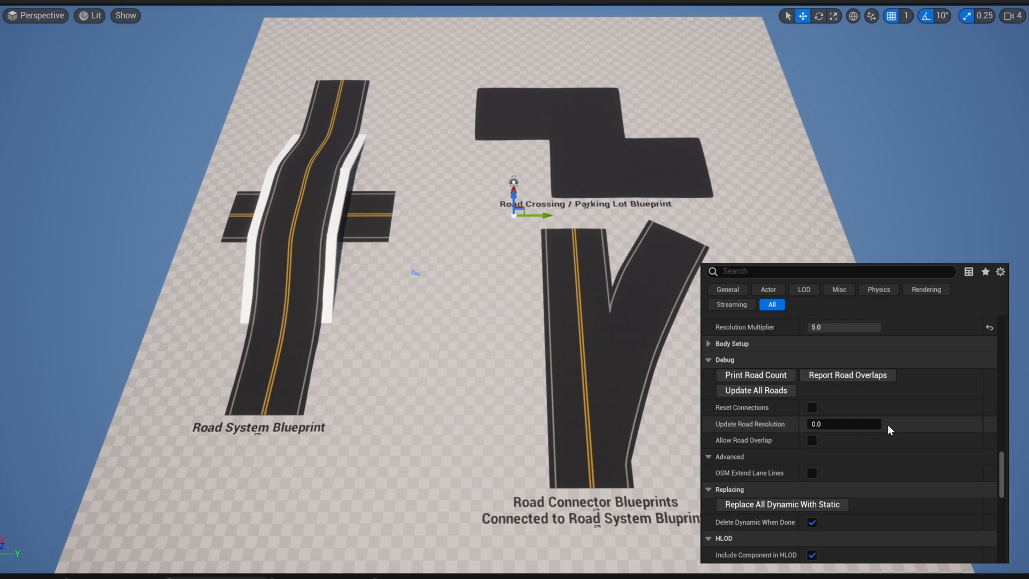
pyautogui.click(873, 424)
pyautogui.write('5')
pyautogui.press('Return')
# - Show the level in Wireframe and update all roads with an Update Road Resolution of 5
pyautogui.click(83, 18)
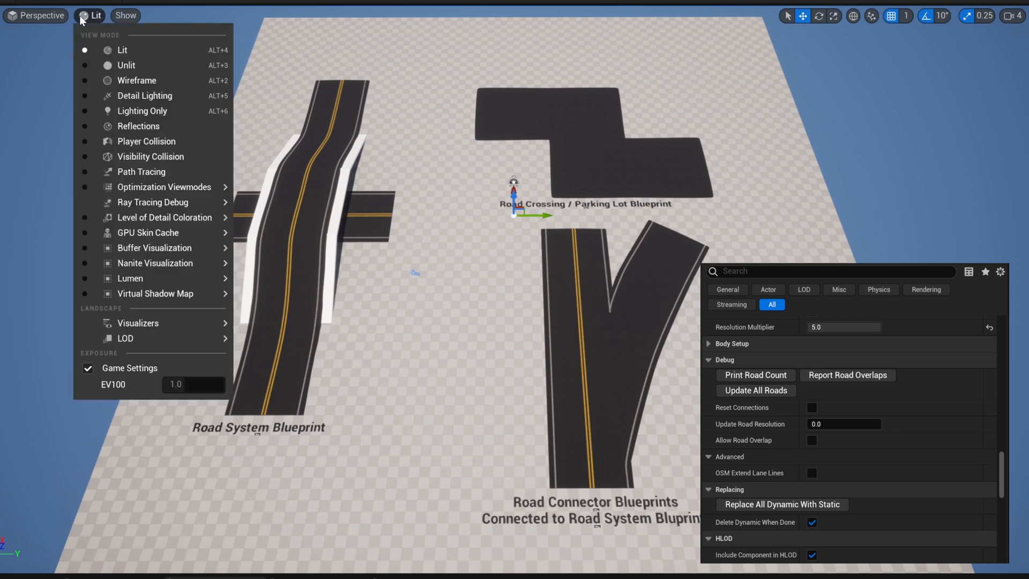
pyautogui.click(137, 81)
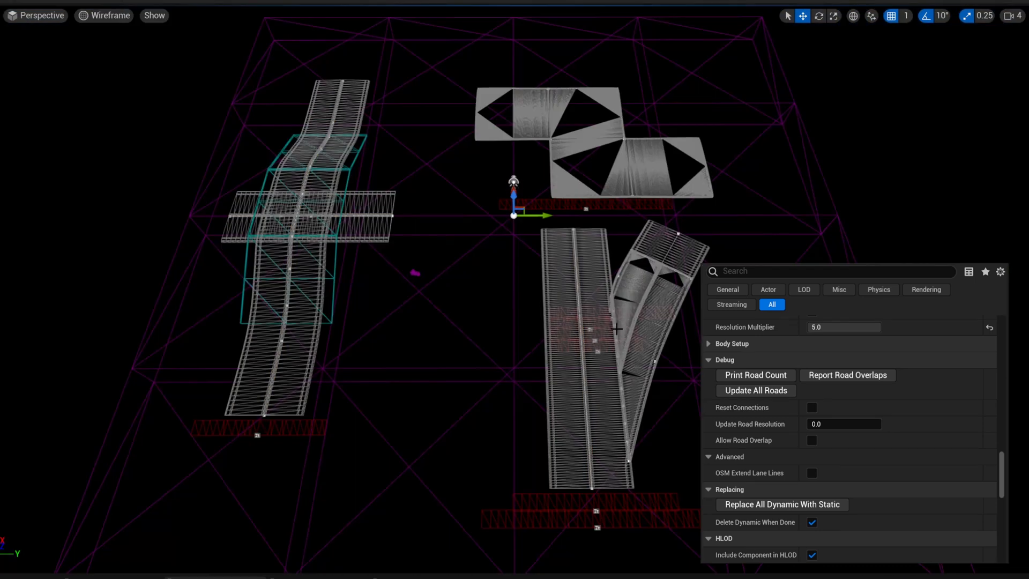
pyautogui.click(859, 423)
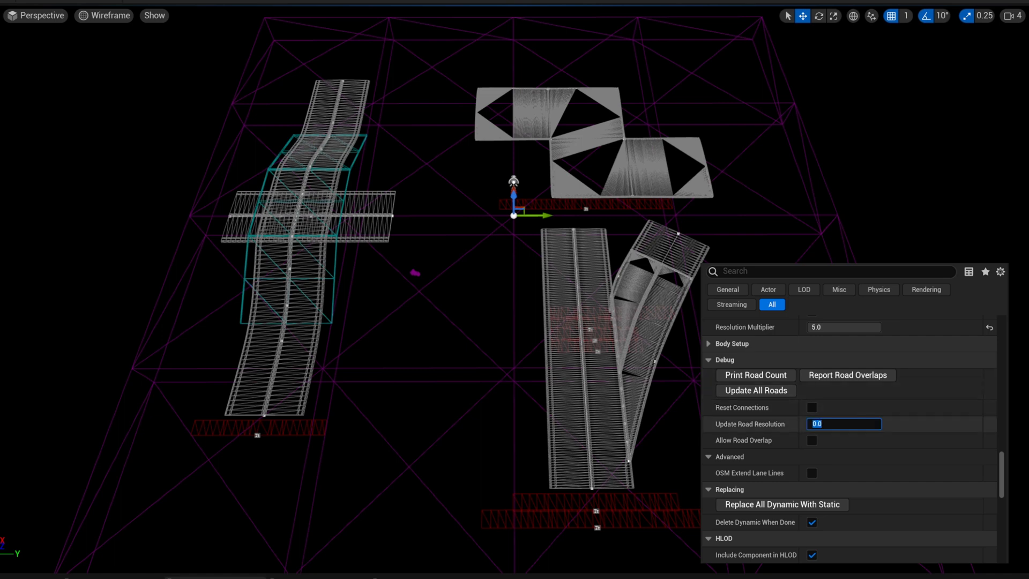
pyautogui.write('5')
pyautogui.press('Return')
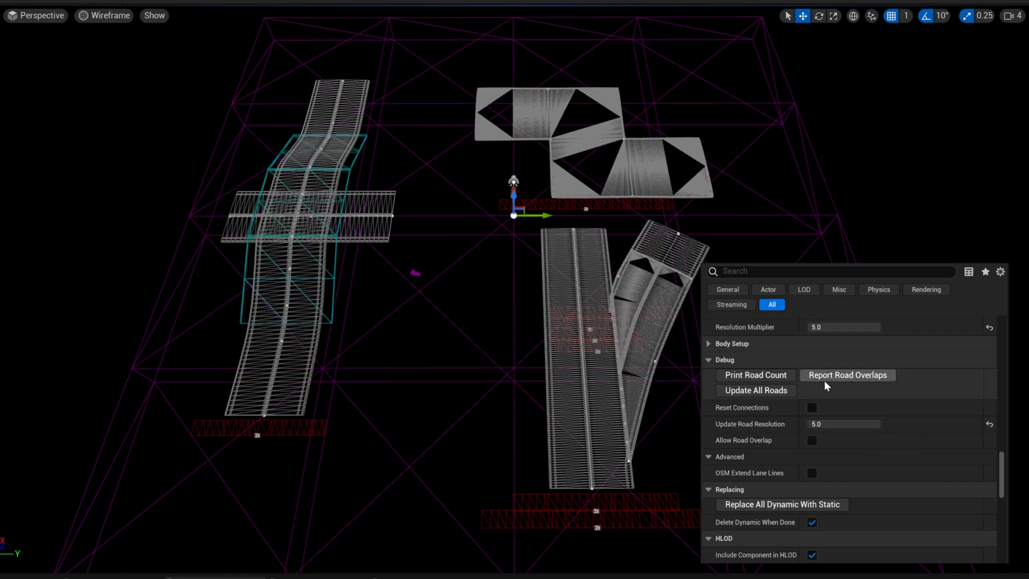
pyautogui.click(792, 391)
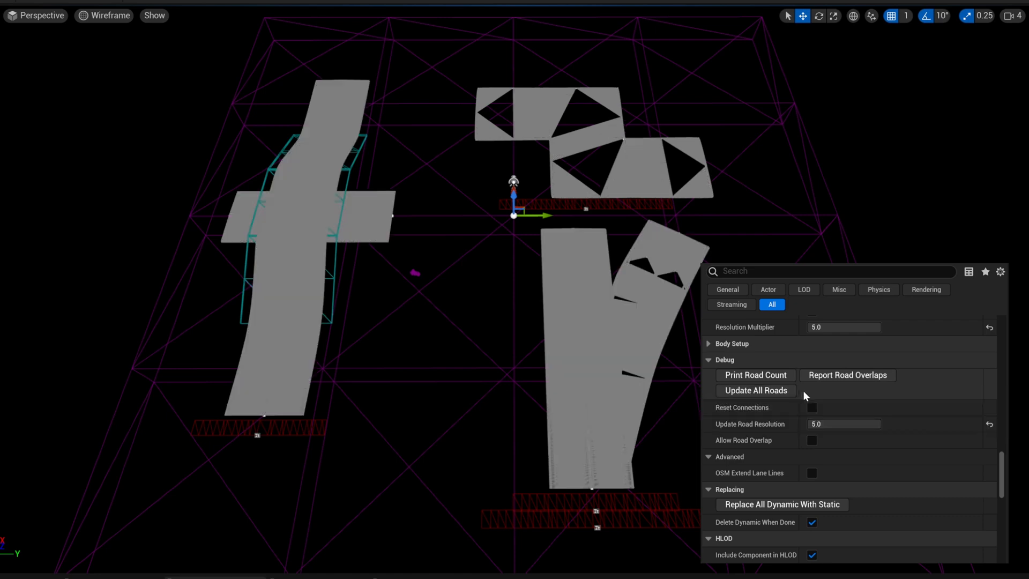
# - Set Update Road Resolution to 1 and update all roads
pyautogui.click(876, 423)
pyautogui.write('1')
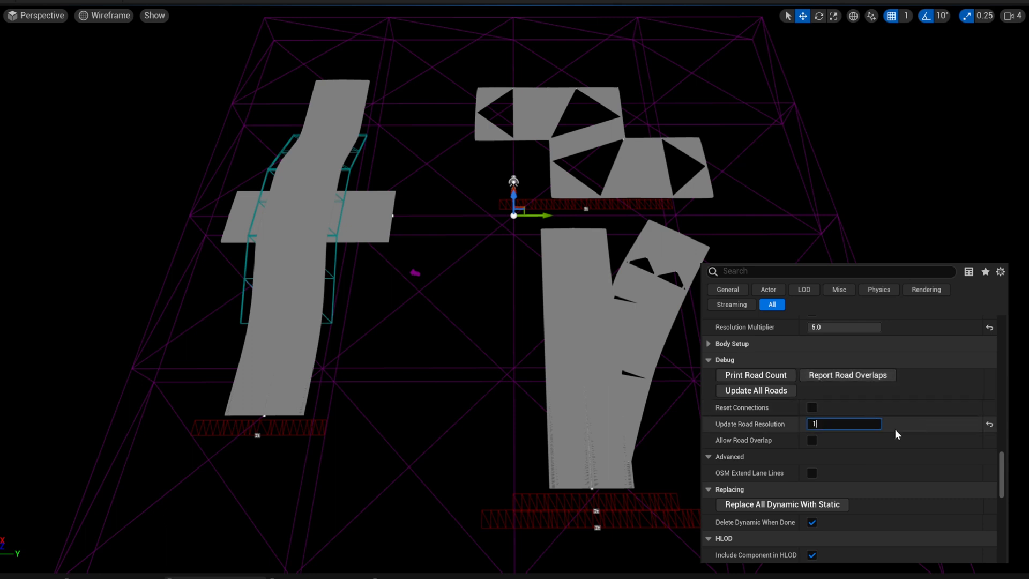
pyautogui.press('Return')
pyautogui.click(987, 426)
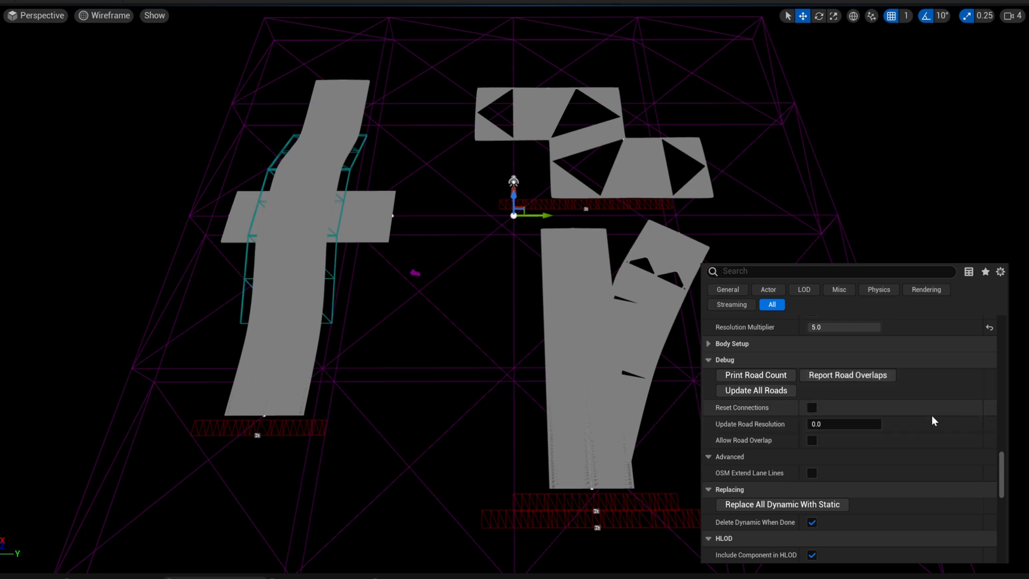
pyautogui.click(851, 423)
pyautogui.write('2')
pyautogui.press('Return')
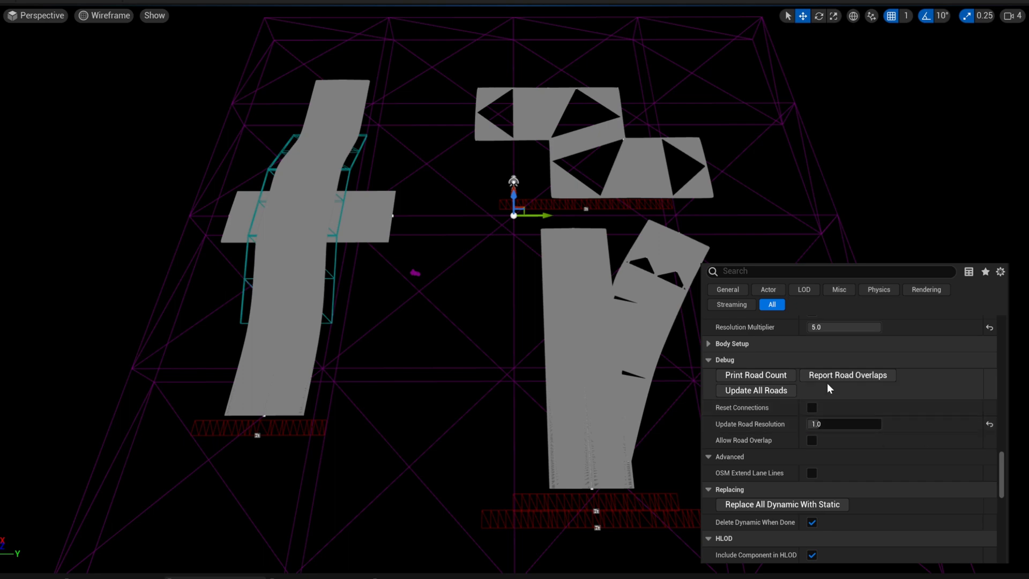
pyautogui.click(773, 391)
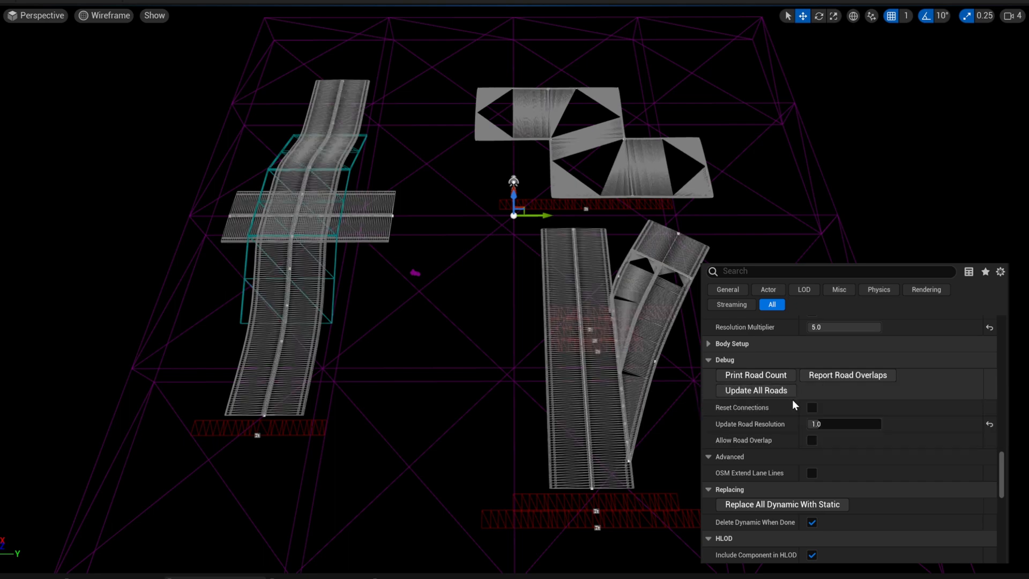
# - Set Update Road Resolution to 0.1 and update all roads
pyautogui.click(850, 423)
pyautogui.write('0.1')
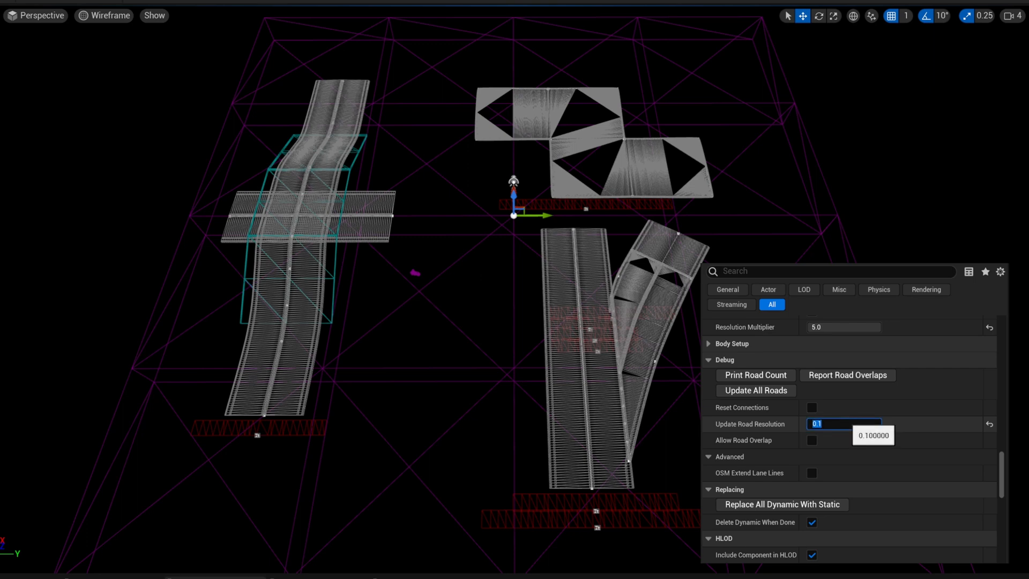
pyautogui.press('Return')
pyautogui.click(780, 392)
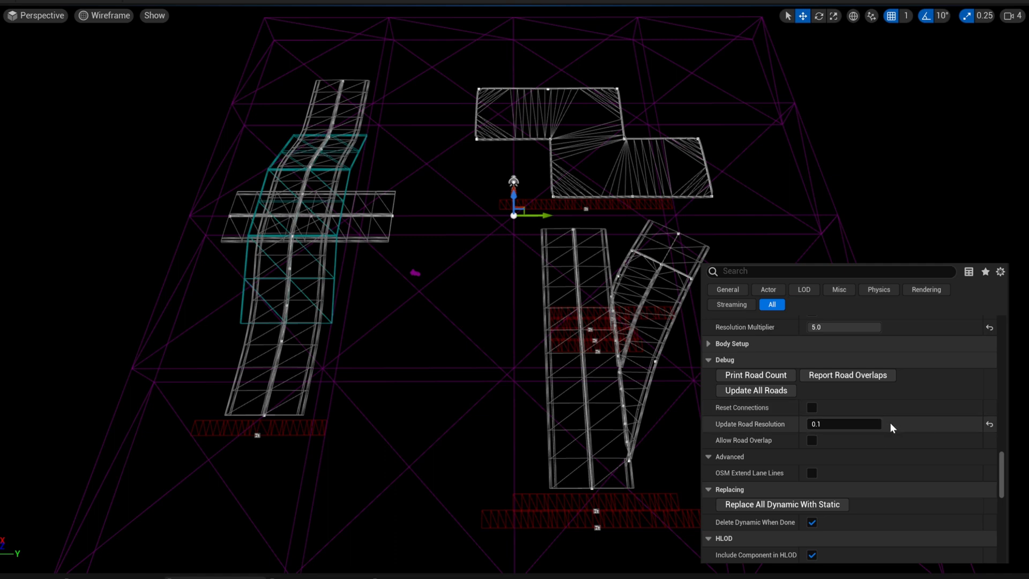
# - Update all roads with Update Road Resolution set back to 1 and return the viewport to Lit
pyautogui.click(879, 423)
pyautogui.write('1')
pyautogui.press('Return')
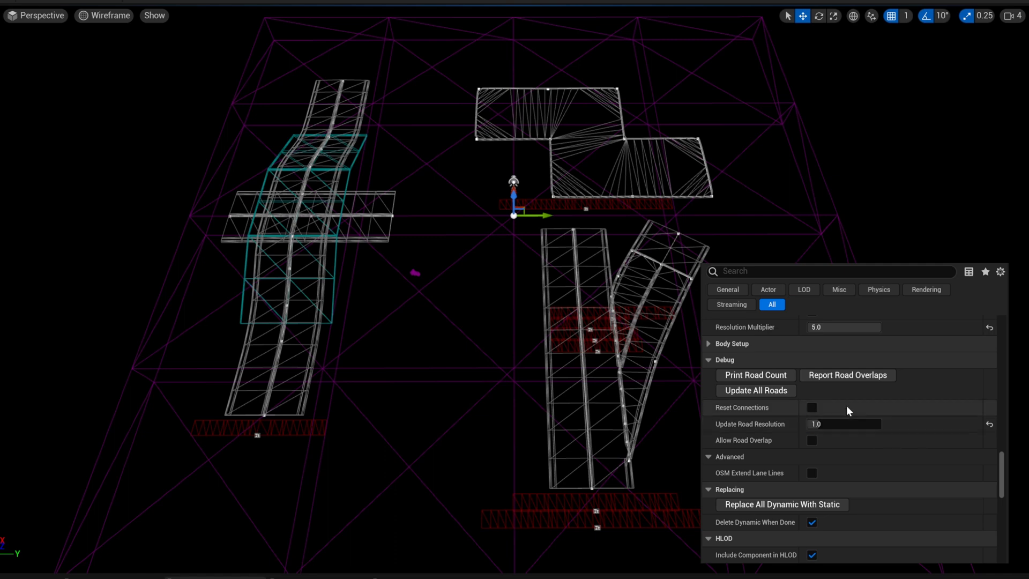
pyautogui.click(779, 393)
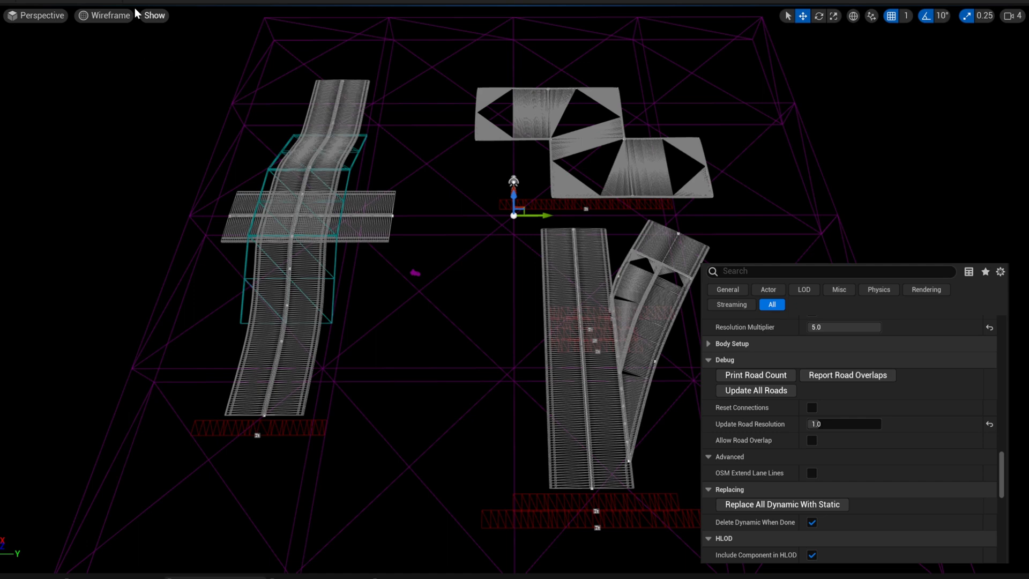
pyautogui.click(121, 17)
pyautogui.click(123, 50)
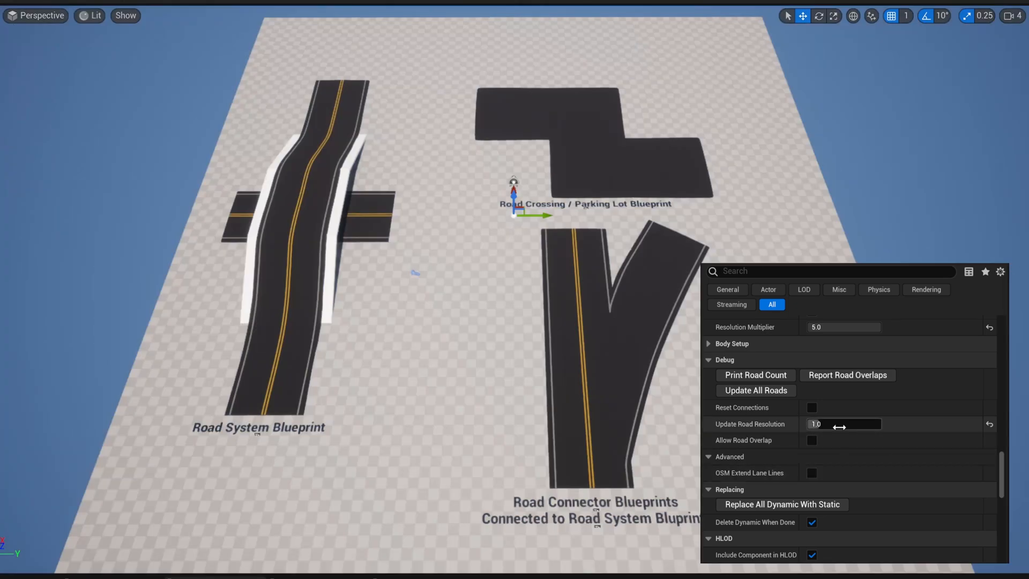
# - Run the road overlap report, and try Allow Road Overlap on before turning it off again
pyautogui.click(844, 375)
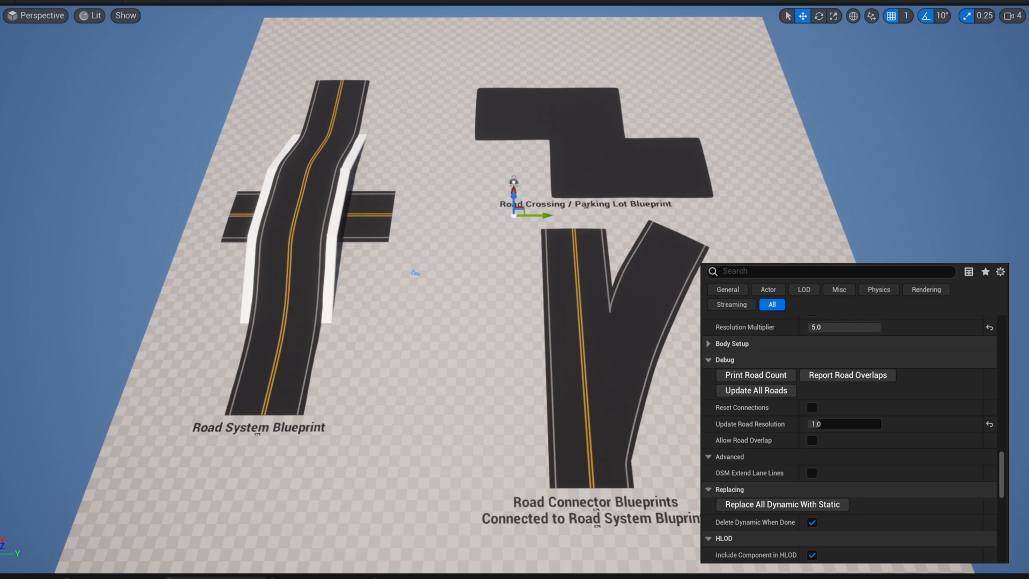
pyautogui.click(812, 441)
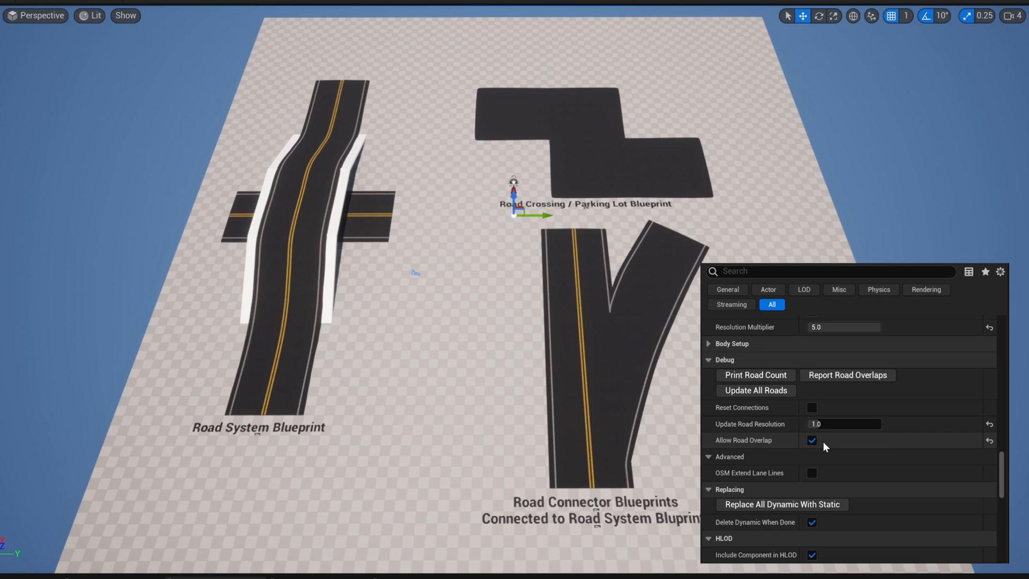
pyautogui.click(812, 441)
# - Set the Resolution Multiplier for baking roads to 2
pyautogui.scroll(5, 841, 436)
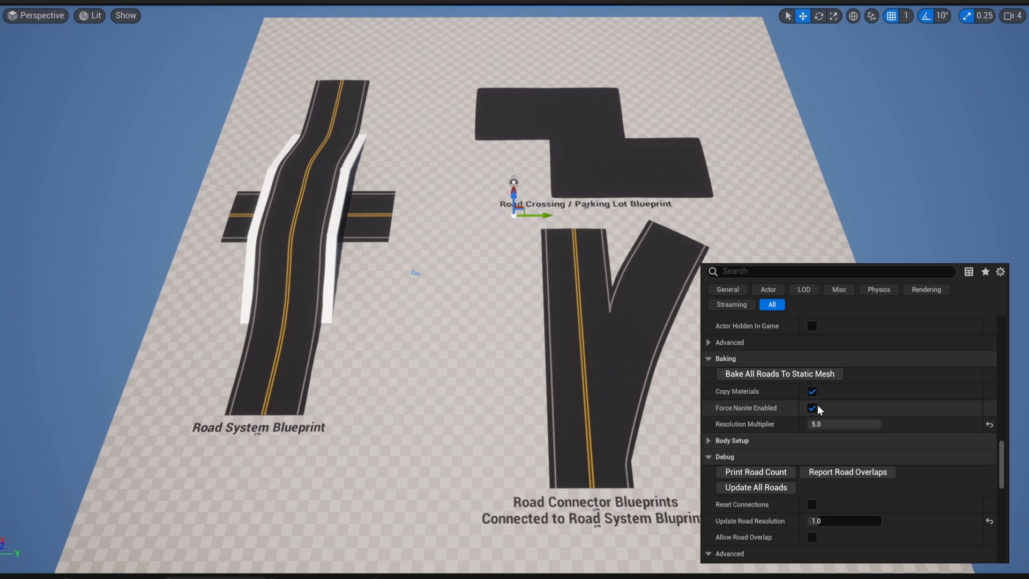
pyautogui.click(876, 424)
pyautogui.write('2')
pyautogui.press('Return')
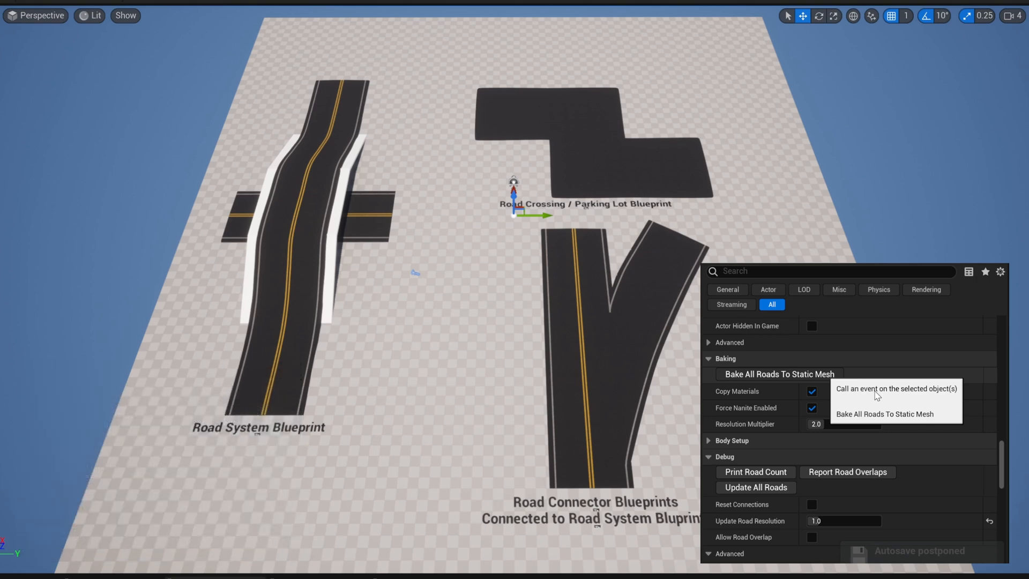
# - Browse to the Overview1 folder inside RoadStaticMeshes in the project content
pyautogui.hotkey('ctrl', 'space')
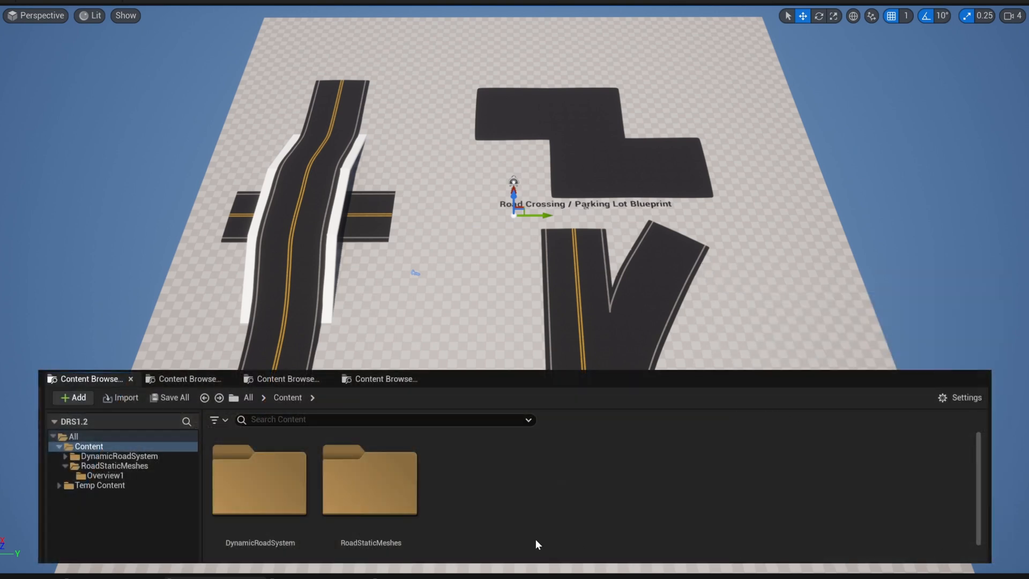
pyautogui.doubleClick(371, 511)
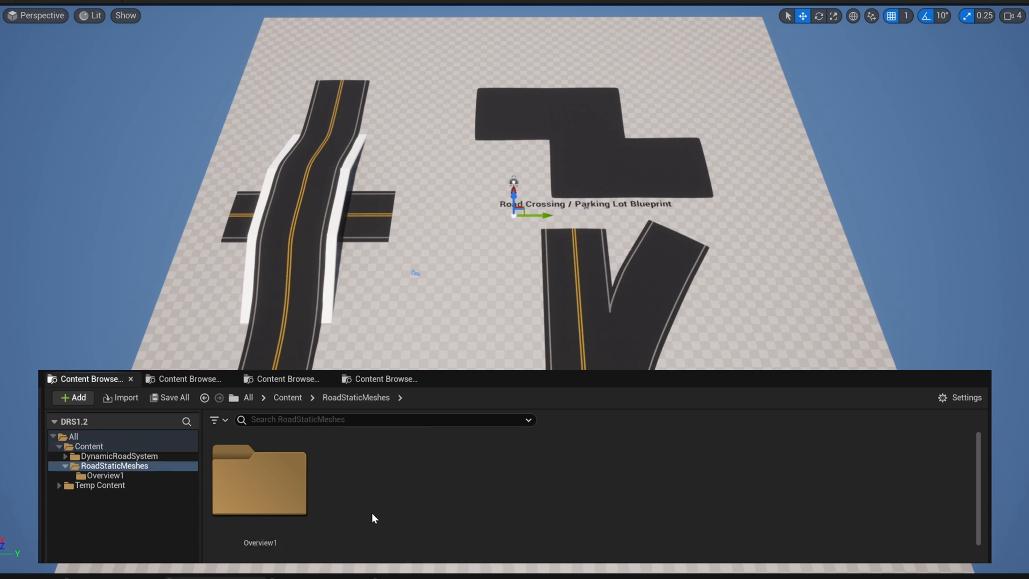
pyautogui.doubleClick(284, 499)
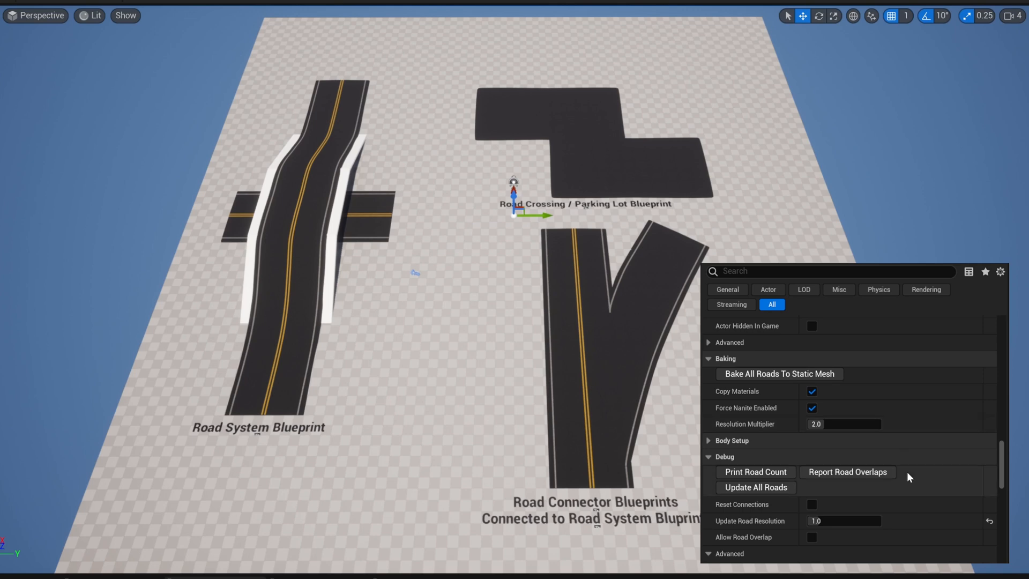
# - Look over the Replacing options for swapping all dynamic roads with static ones
pyautogui.scroll(-5, 898, 446)
pyautogui.scroll(-2, 860, 455)
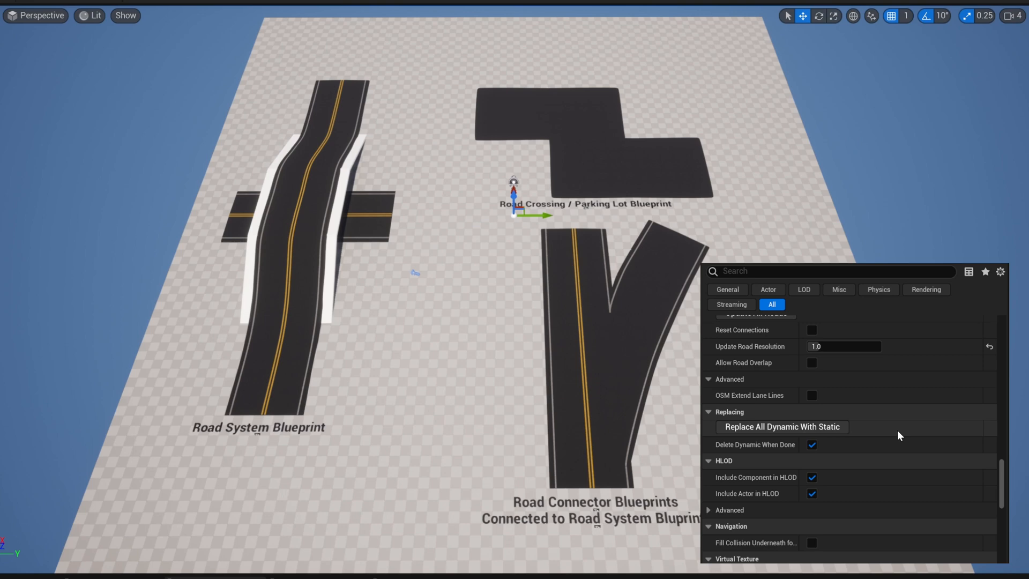
# - Replace all dynamic roads in the level with their static mesh versions and view the replaced roads from around the overpass
pyautogui.click(830, 428)
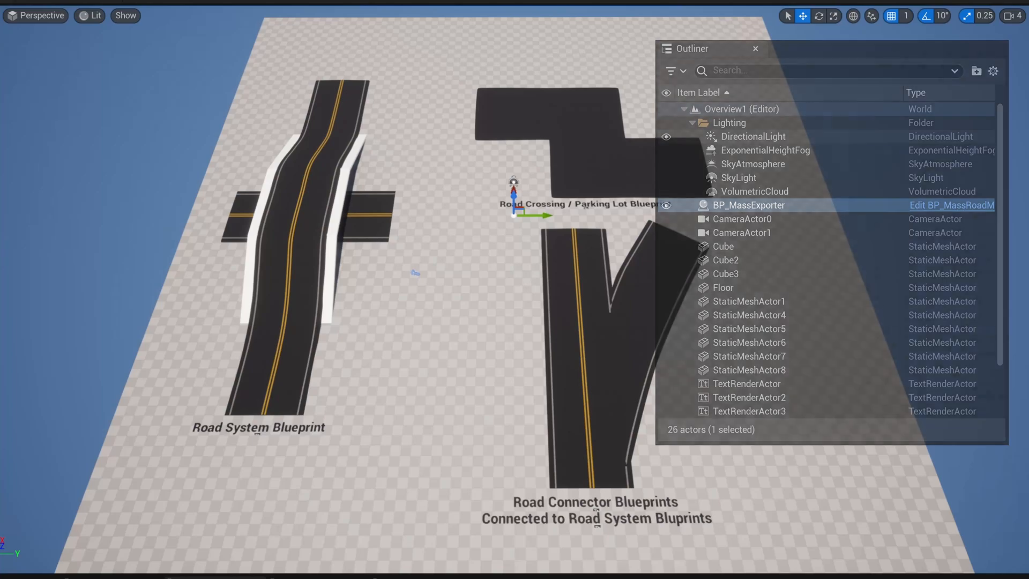
pyautogui.scroll(5, 514, 289)
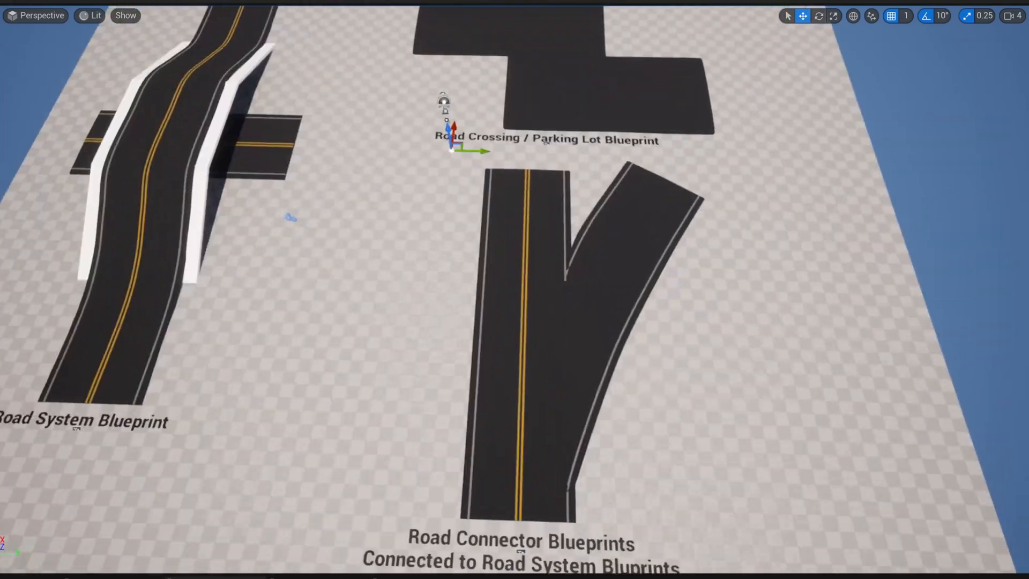
pyautogui.moveTo(515, 289); pyautogui.dragTo(391, 305, button='right')
pyautogui.moveTo(716, 367); pyautogui.dragTo(630, 383, button='right')
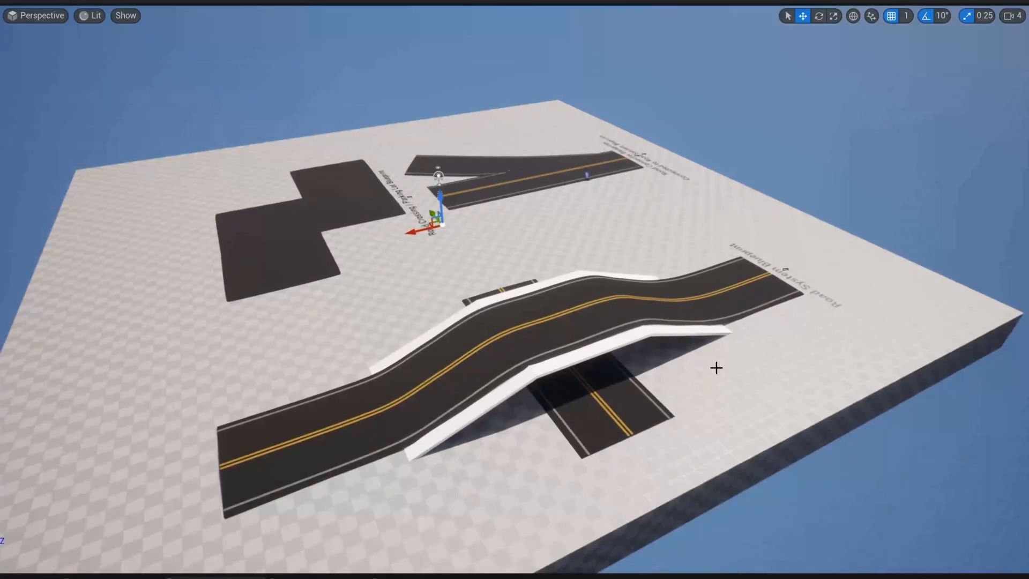
# - Examine the static roads' mesh in the Wireframe view mode and in the Nanite Overview visualization
pyautogui.click(92, 15)
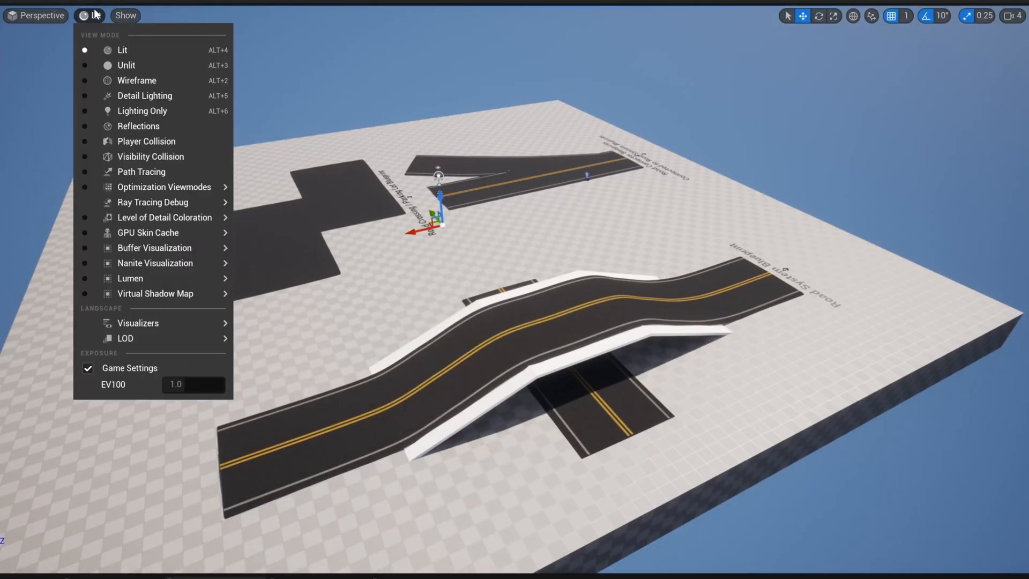
pyautogui.click(102, 75)
pyautogui.click(92, 16)
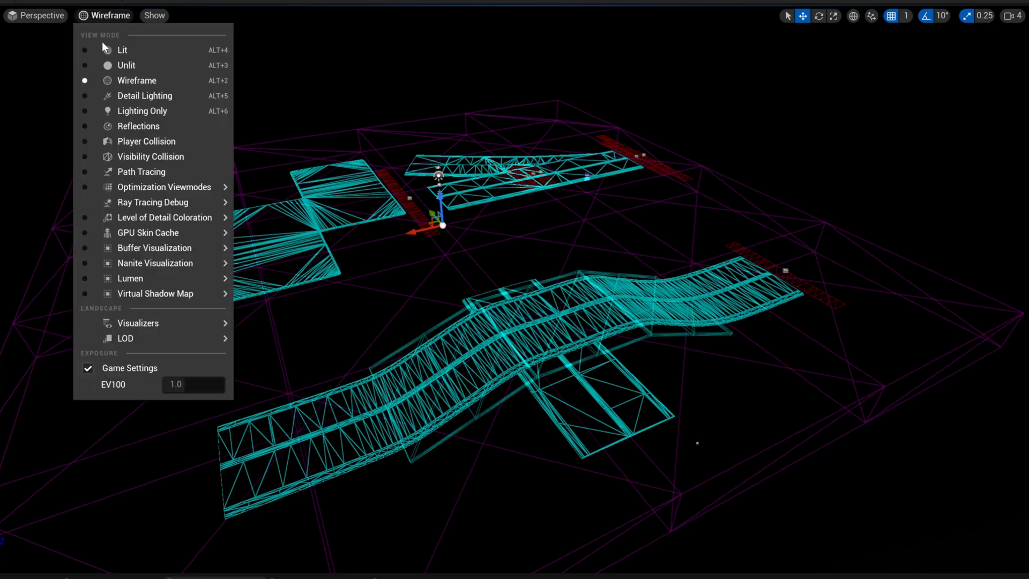
pyautogui.moveTo(159, 268)
pyautogui.click(273, 283)
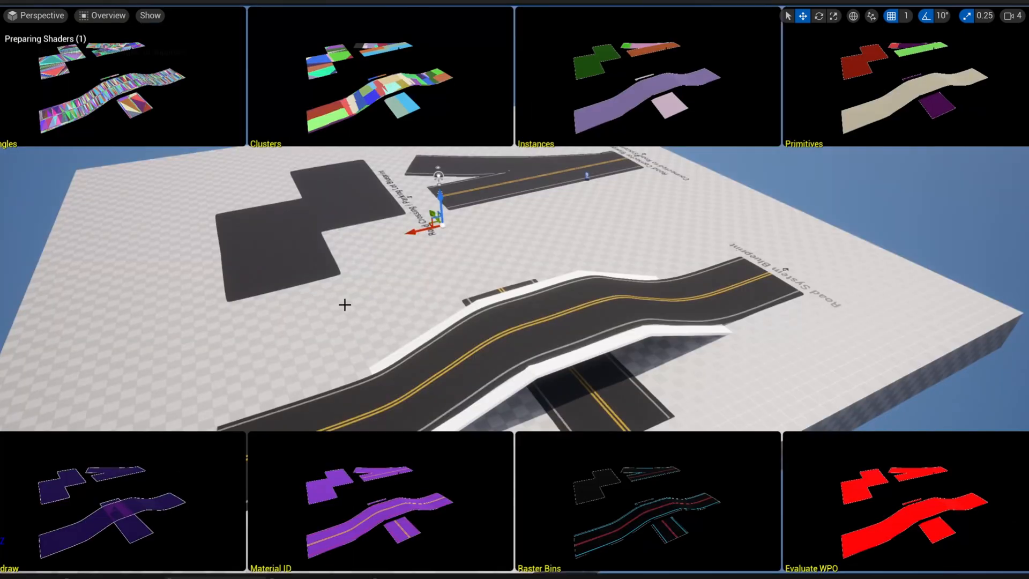
pyautogui.moveTo(515, 290); pyautogui.dragTo(193, 289, button='right')
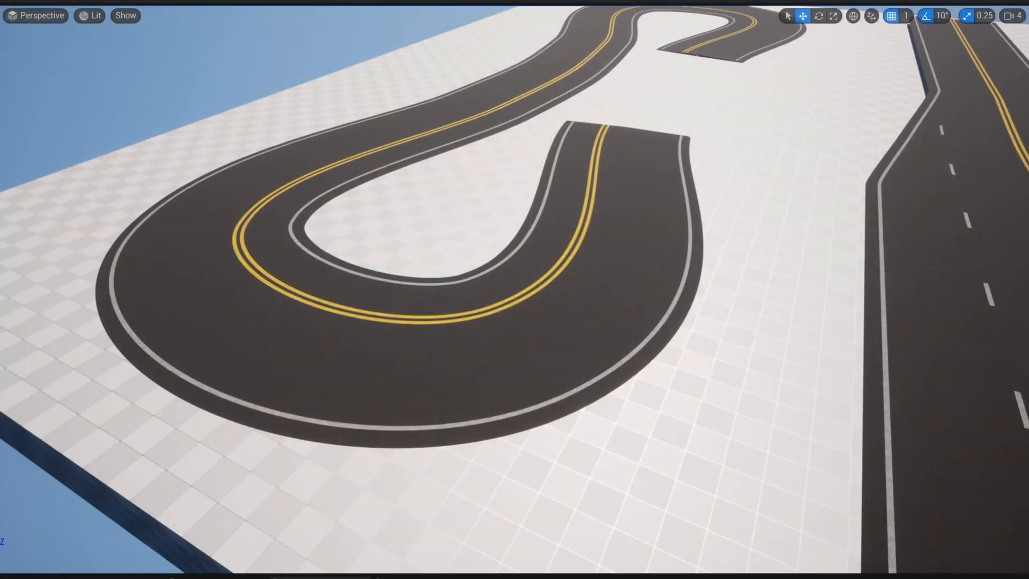
# - Show the scene in Wireframe and set the U-shaped curved road's Resolution Multiplier to 5
pyautogui.click(534, 343)
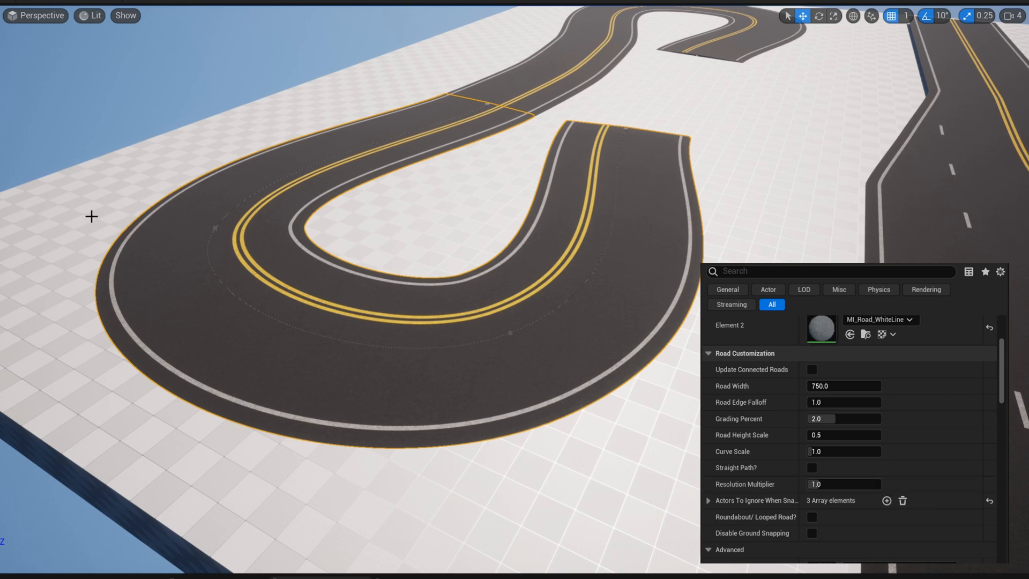
pyautogui.click(88, 19)
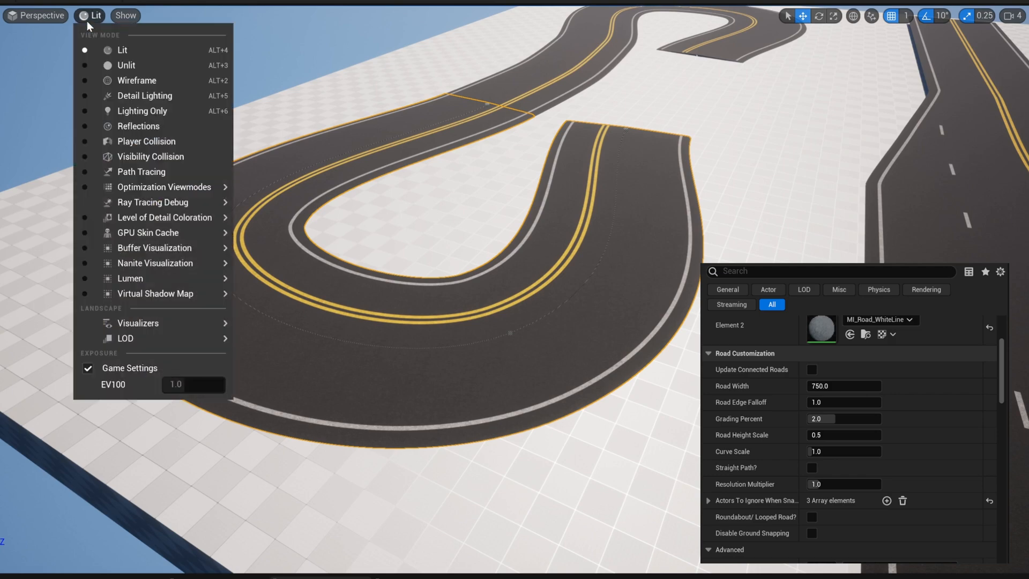
pyautogui.click(129, 79)
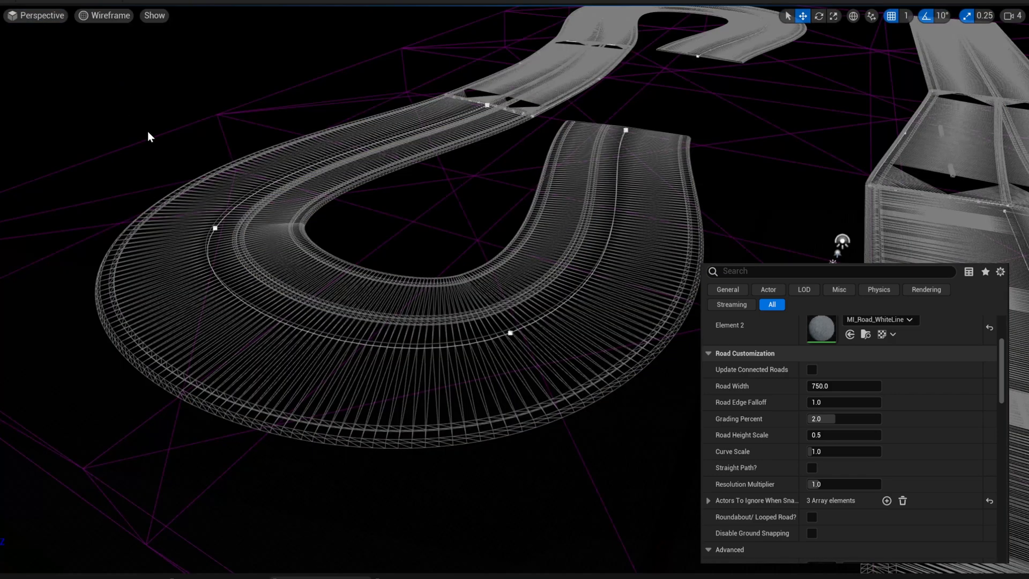
pyautogui.click(866, 484)
pyautogui.write('5')
pyautogui.press('Return')
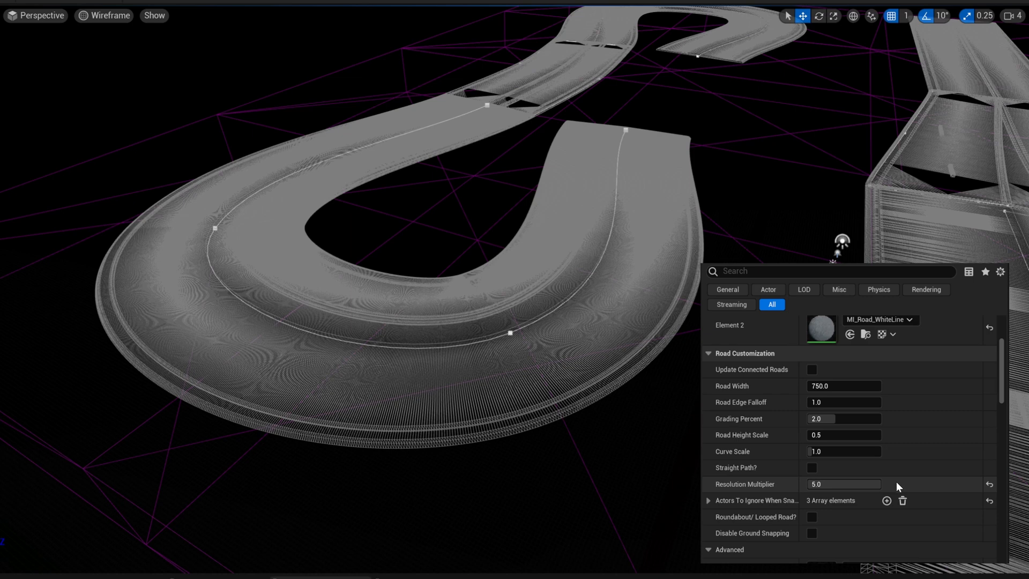
# - Return the viewport to Lit mode and reset the curved road's Resolution Multiplier to its default
pyautogui.click(105, 15)
pyautogui.click(112, 49)
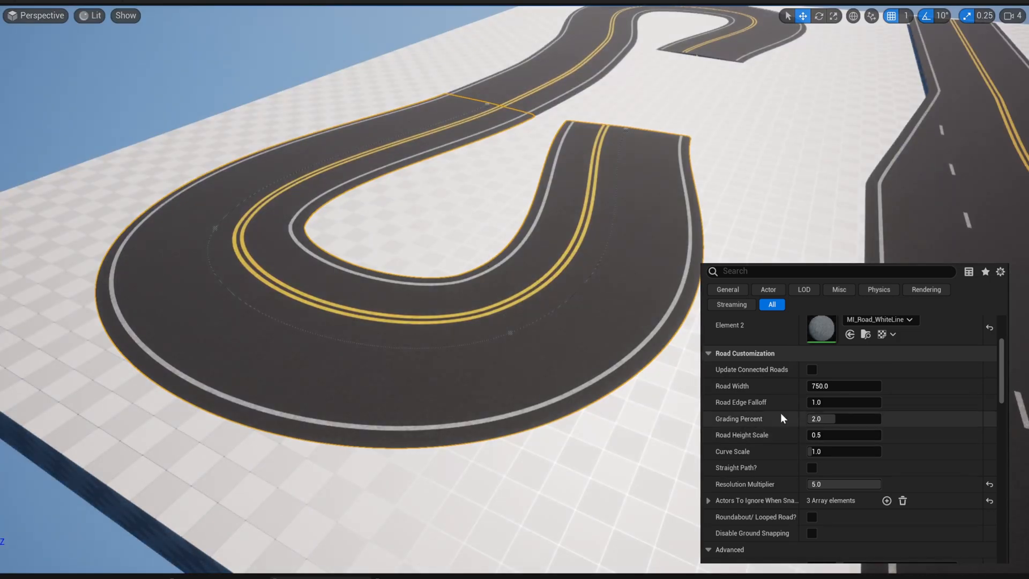
pyautogui.click(987, 484)
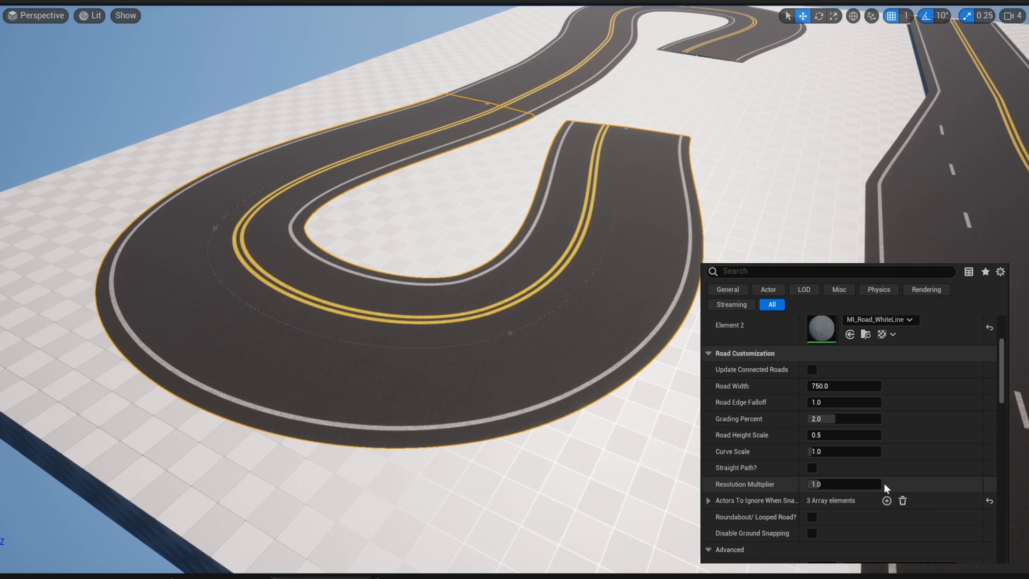
# - Enable the Show Function Completion option for the curved road and set its Resolution Multiplier to 5
pyautogui.scroll(-8, 890, 472)
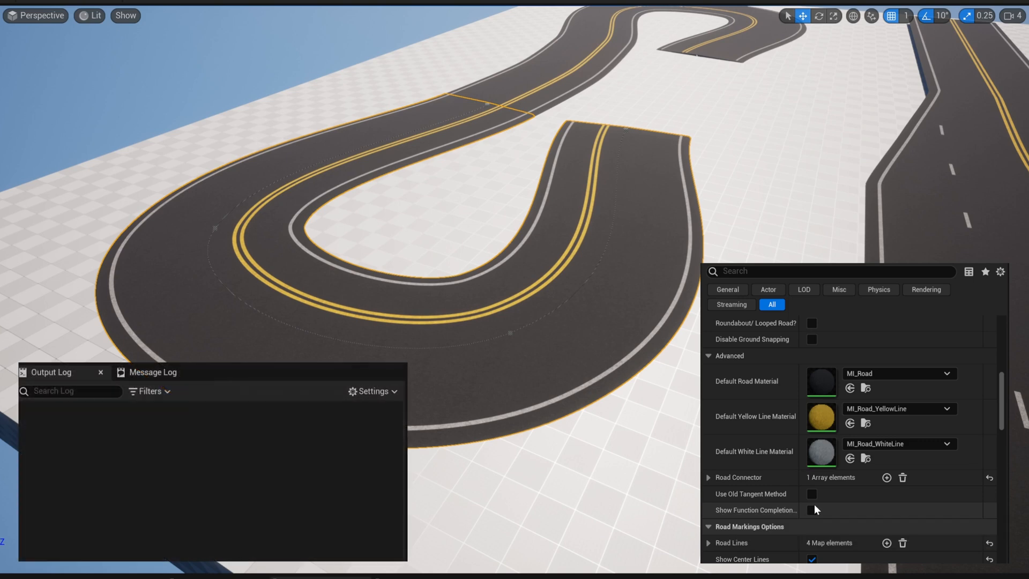
pyautogui.click(812, 510)
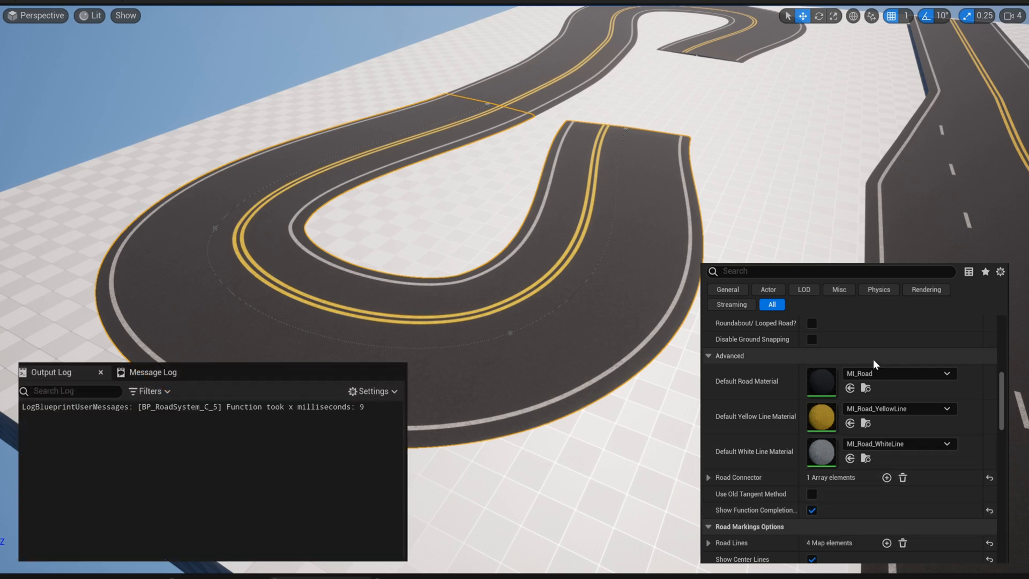
pyautogui.scroll(4, 872, 364)
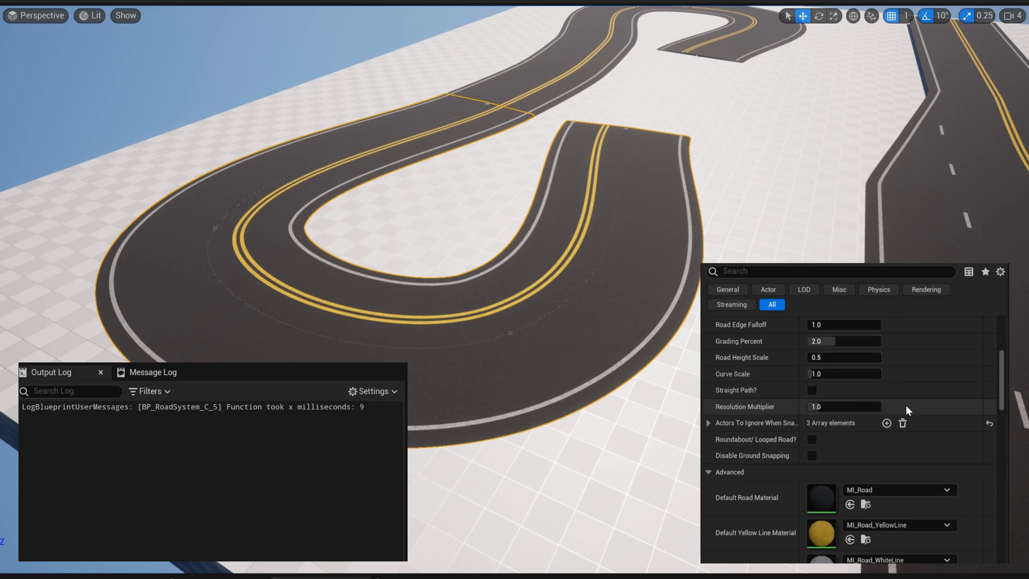
pyautogui.scroll(1, 905, 405)
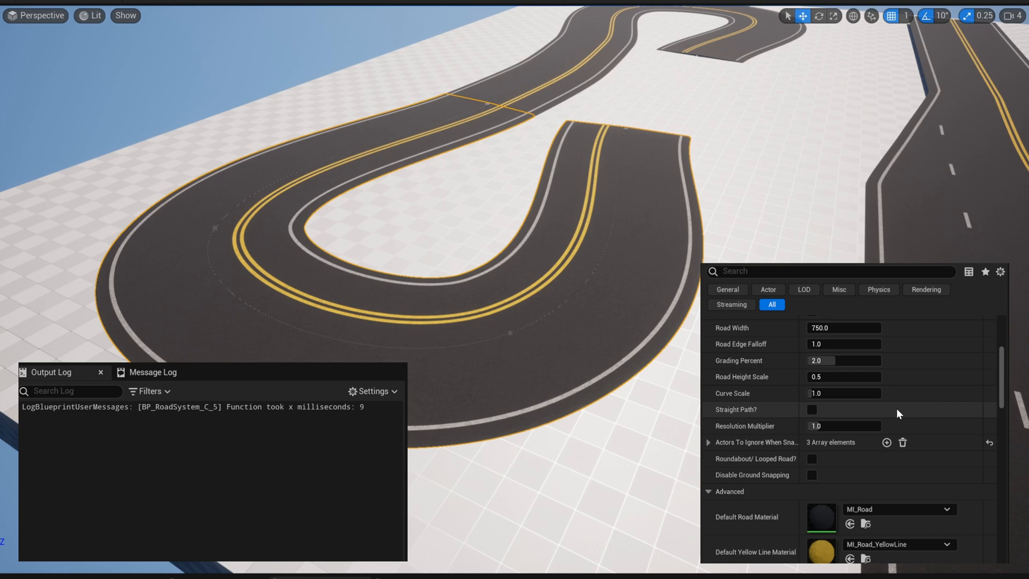
pyautogui.click(856, 427)
pyautogui.write('5')
pyautogui.press('Return')
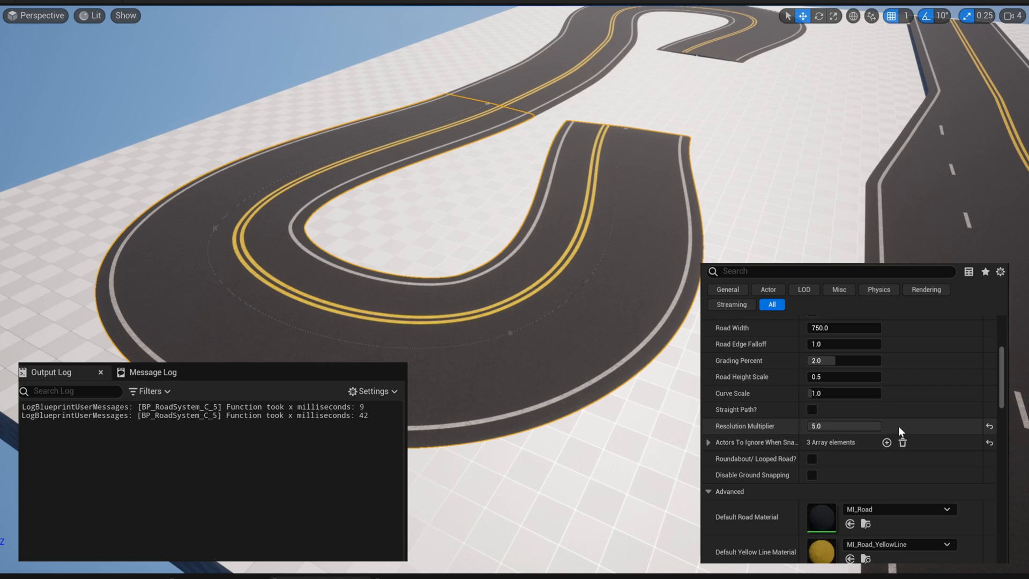
# - Try a Resolution Multiplier of 0.1 on the curved road in Lit mode and reset it to the default
pyautogui.click(851, 426)
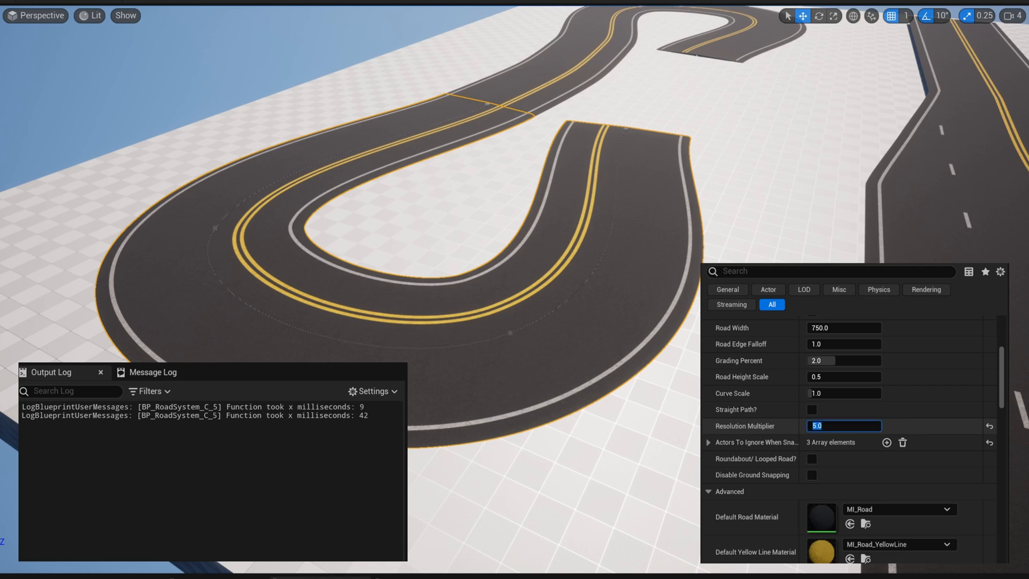
pyautogui.write('.1')
pyautogui.press('Return')
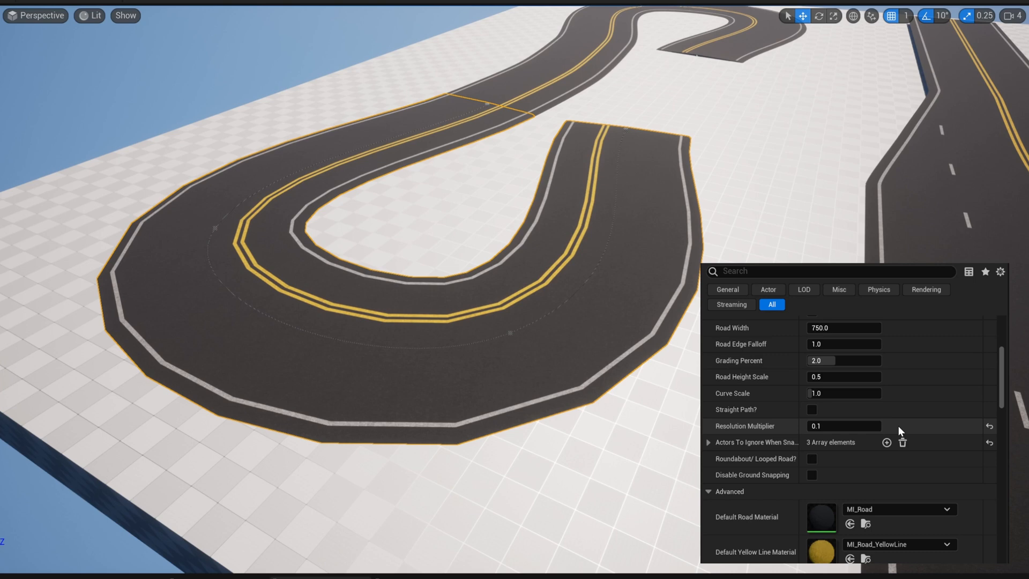
pyautogui.click(989, 426)
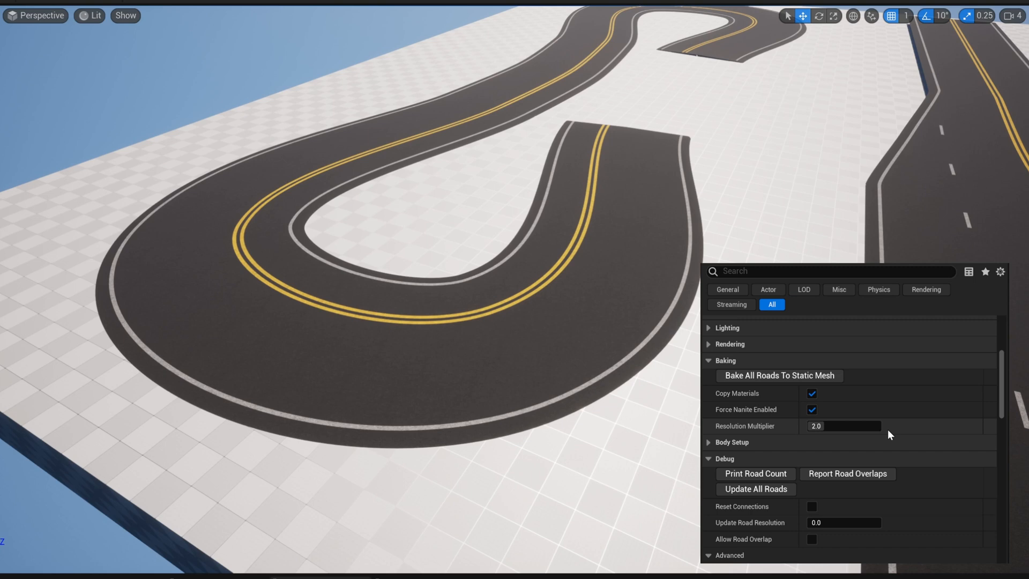
# - Reselect the curved road, show it in Wireframe, and set its Resolution Multiplier to 0.1
pyautogui.click(622, 268)
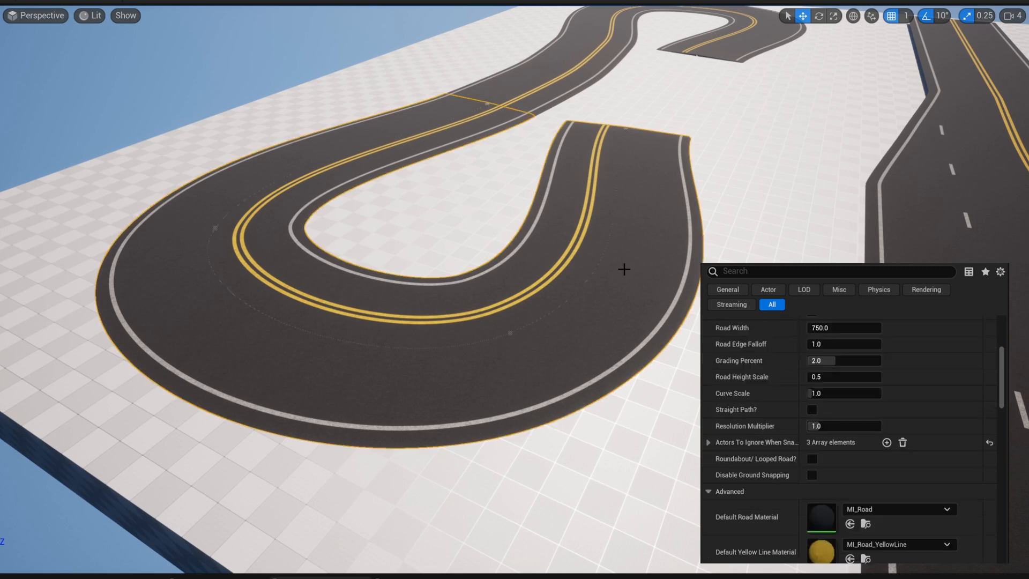
pyautogui.click(91, 16)
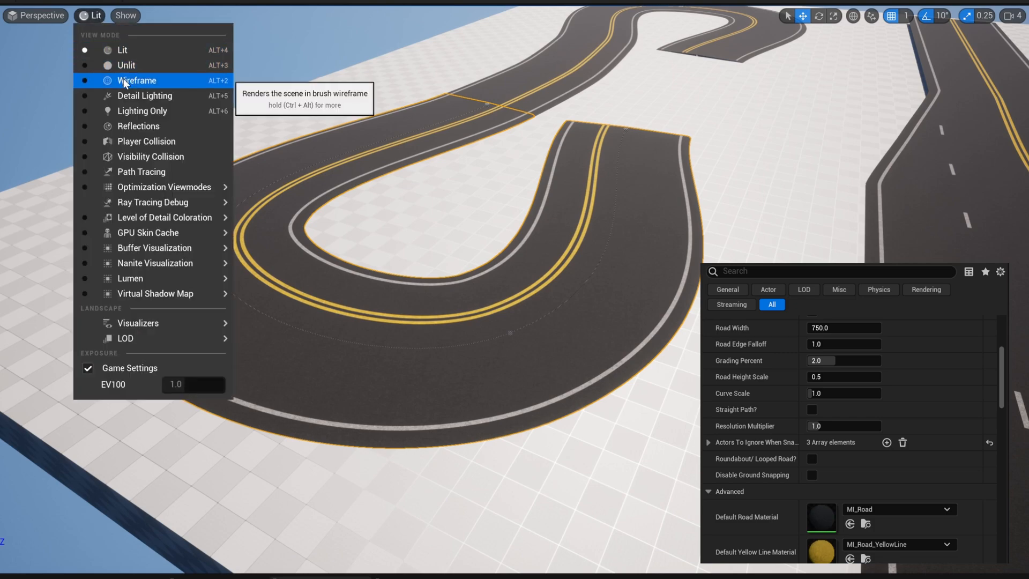
pyautogui.click(118, 76)
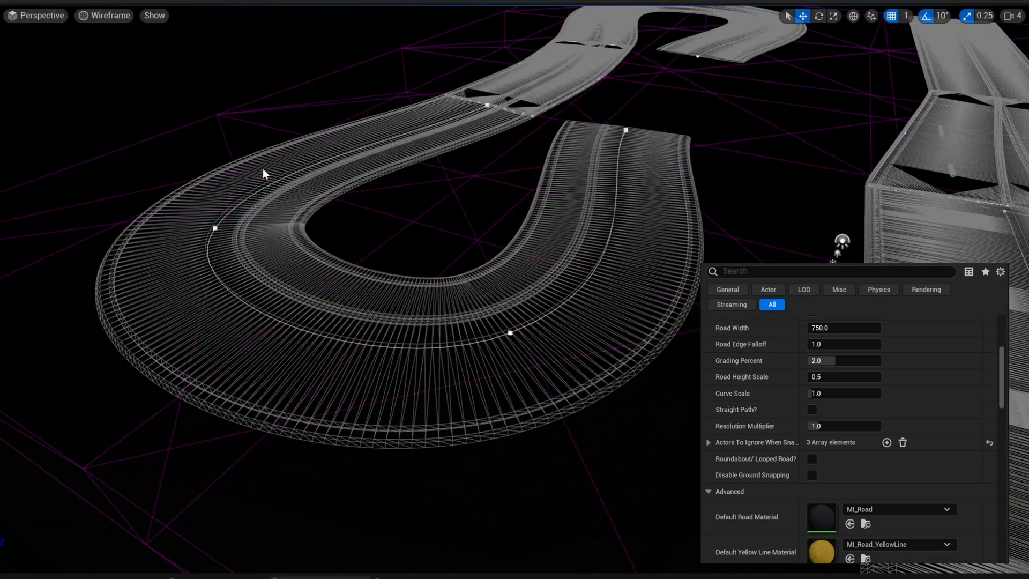
pyautogui.click(852, 425)
pyautogui.write('0.1')
pyautogui.press('Return')
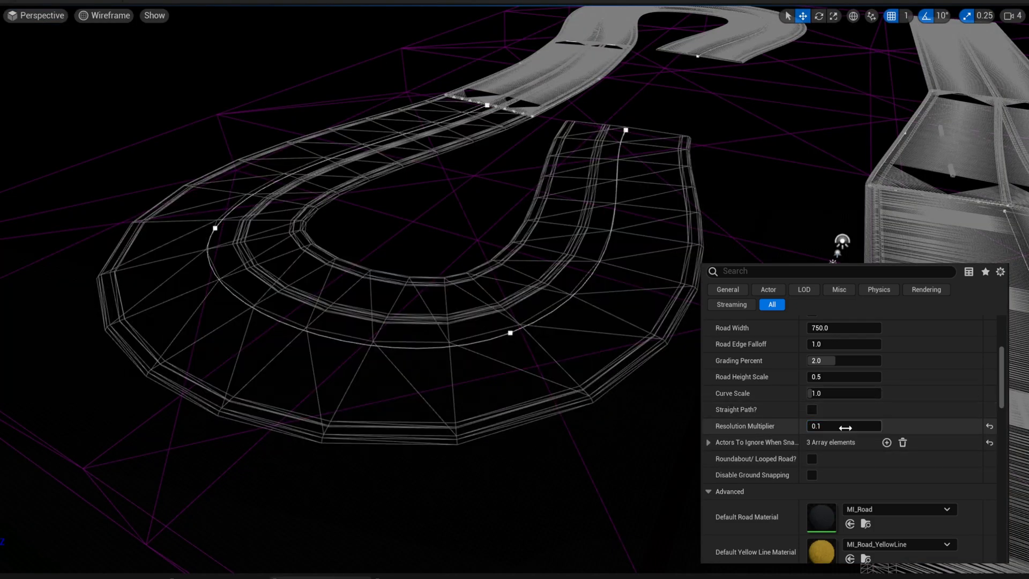
# - Restore the curved road's default Resolution Multiplier and switch the viewport from Wireframe back to Lit
pyautogui.click(989, 426)
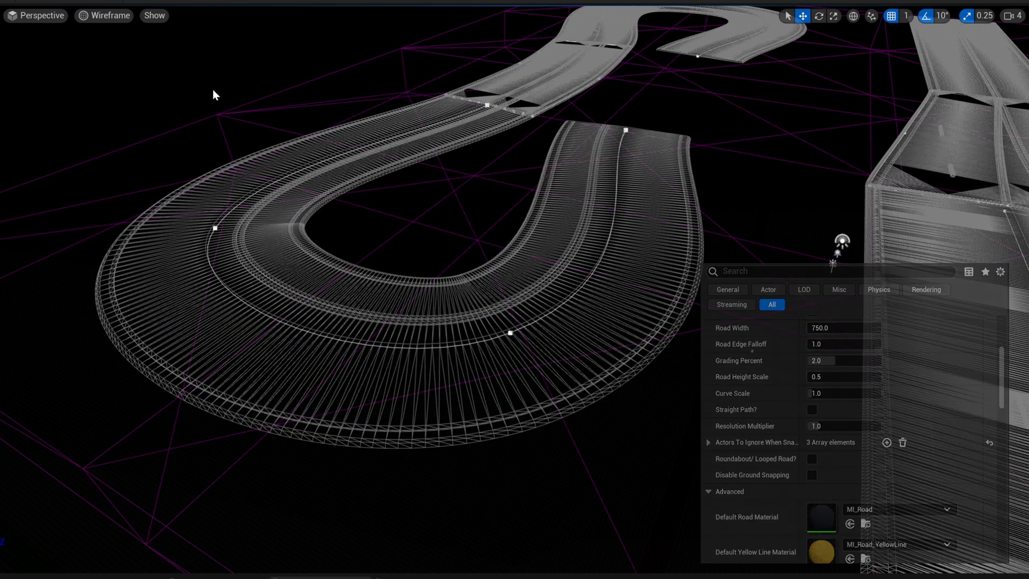
pyautogui.click(108, 15)
pyautogui.click(124, 51)
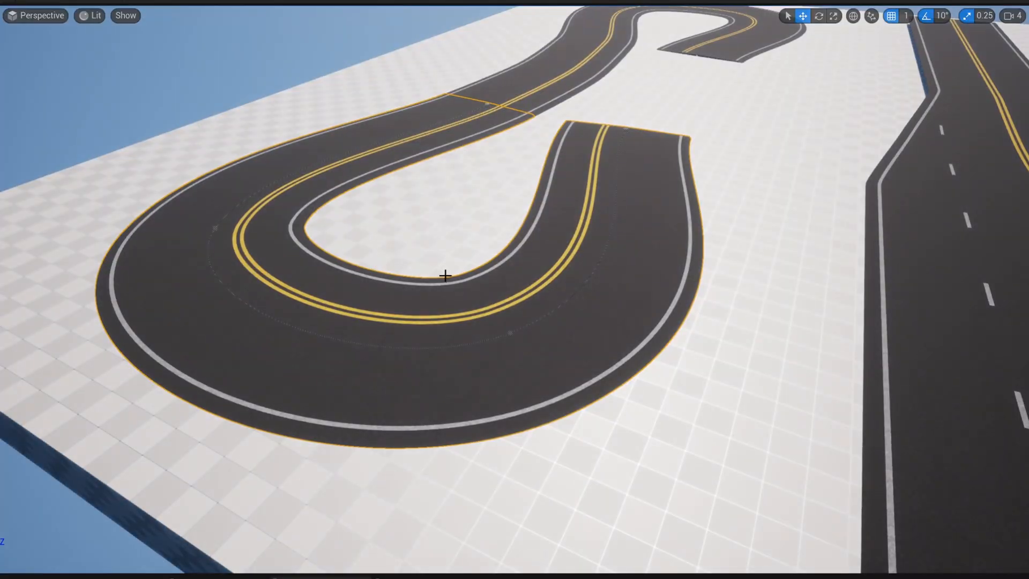
# - Select the road connector section joining the curved roads, try a Resolution Multiplier of 0.1, and reset it to the default
pyautogui.moveTo(445, 275); pyautogui.dragTo(466, 251, button='right')
pyautogui.press('w')
pyautogui.press('a')
pyautogui.press('w')
pyautogui.click(644, 405)
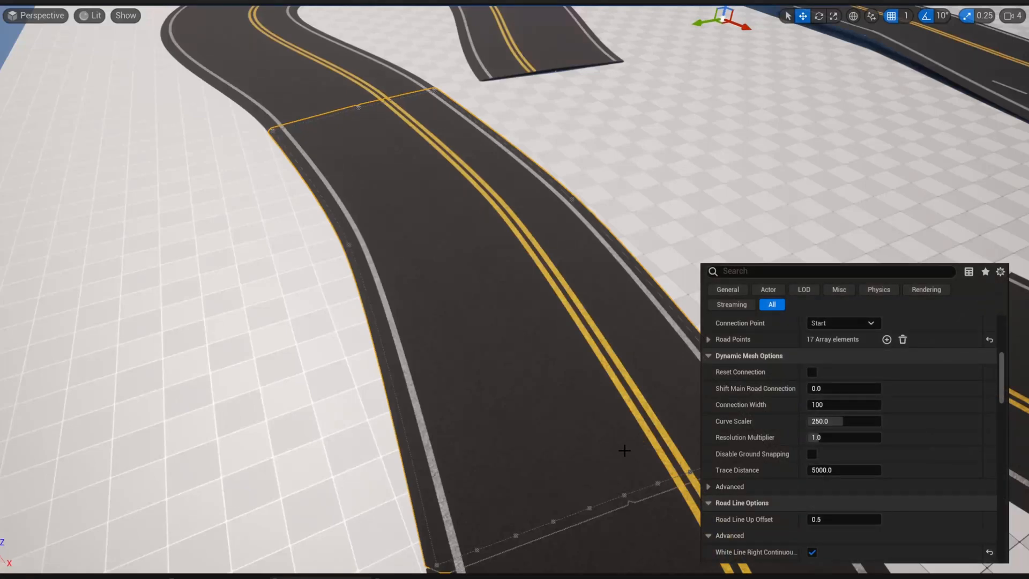
pyautogui.click(834, 435)
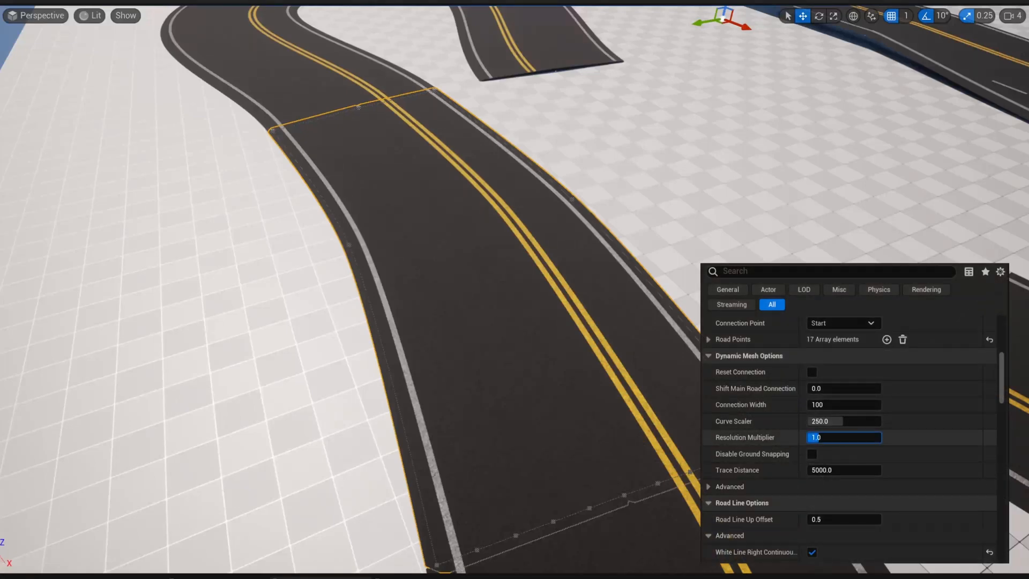
pyautogui.write('0.1')
pyautogui.press('Return')
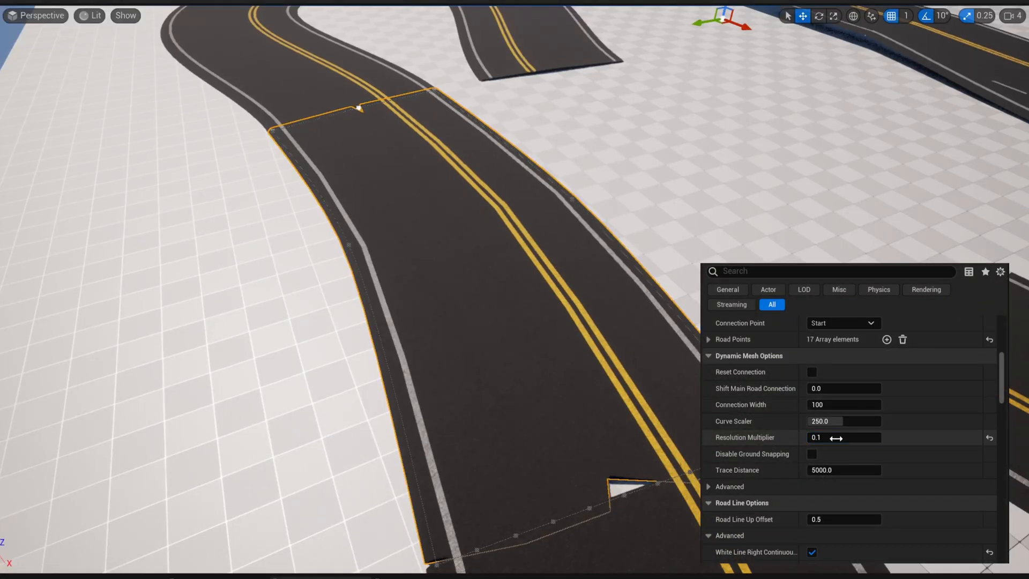
pyautogui.click(989, 438)
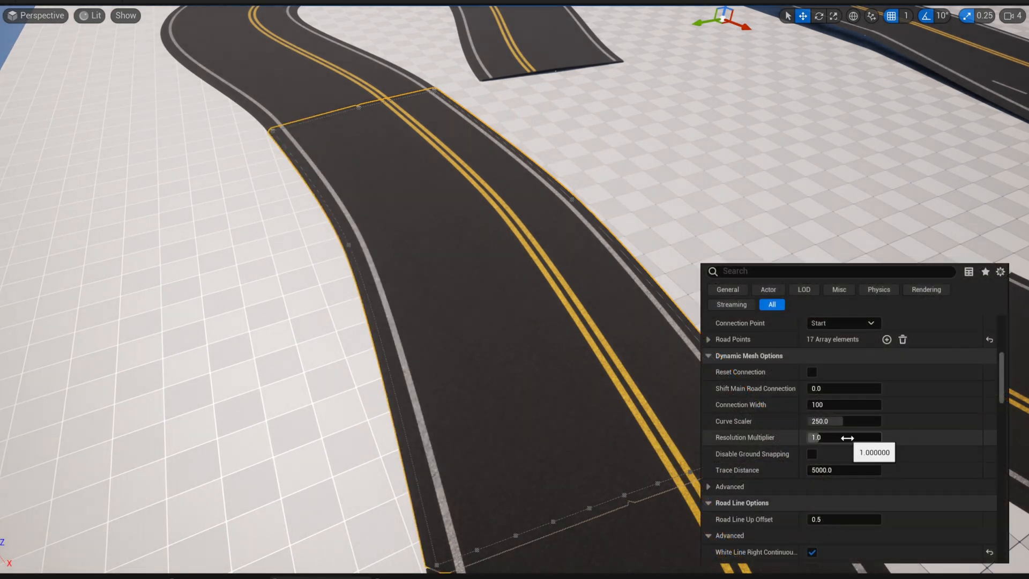
# - Set the road connector's Resolution Multiplier to 2 under its Dynamic Mesh Options
pyautogui.moveTo(847, 438); pyautogui.dragTo(845, 438)
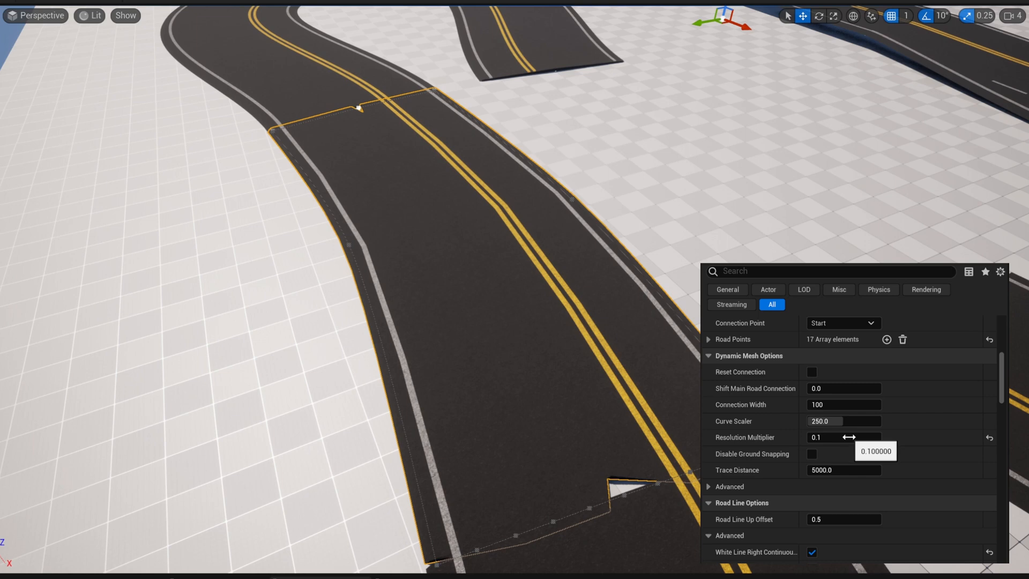
pyautogui.click(849, 438)
pyautogui.write('2')
pyautogui.press('Return')
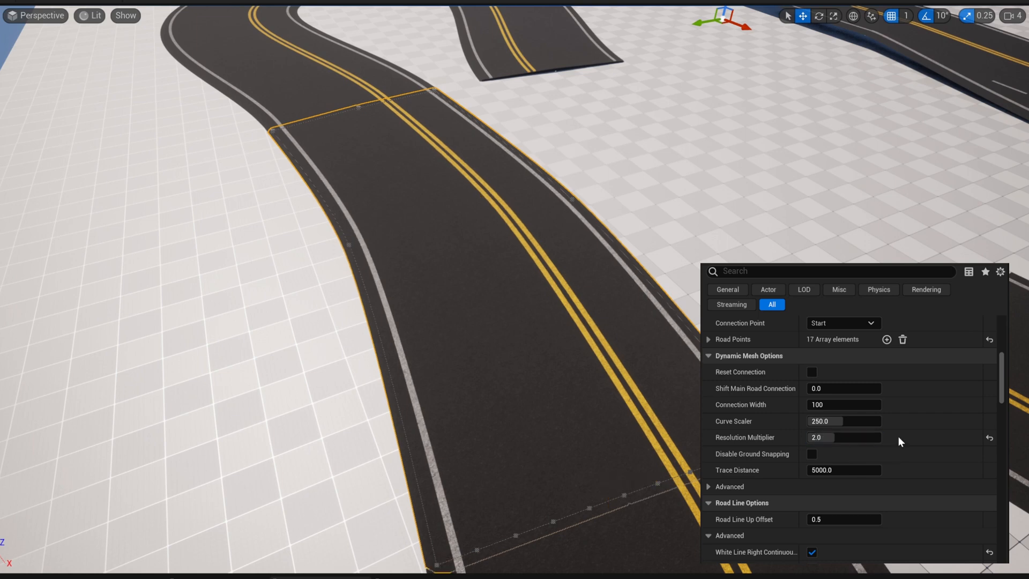
pyautogui.moveTo(869, 441); pyautogui.dragTo(889, 439)
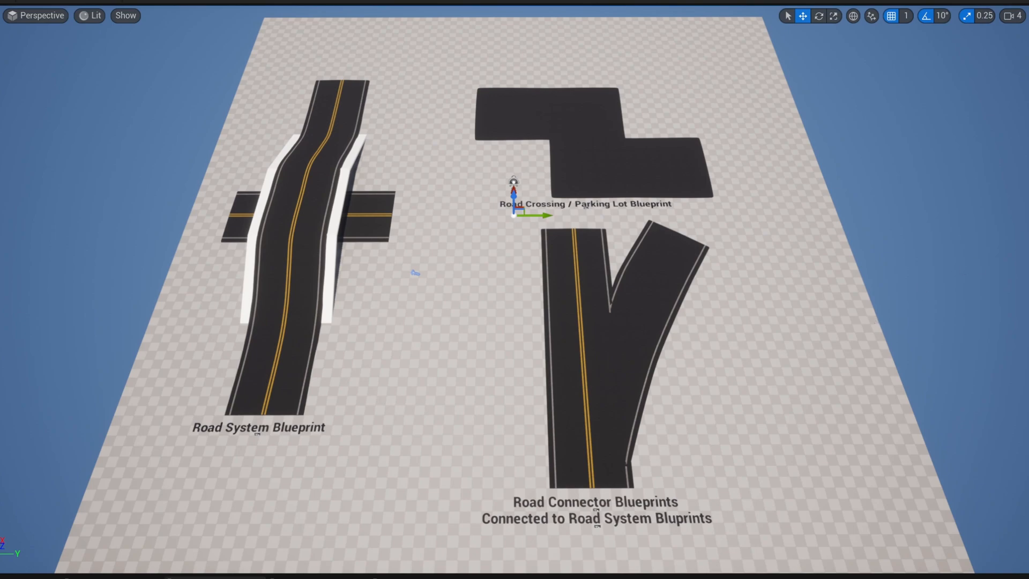
pyautogui.press('w')
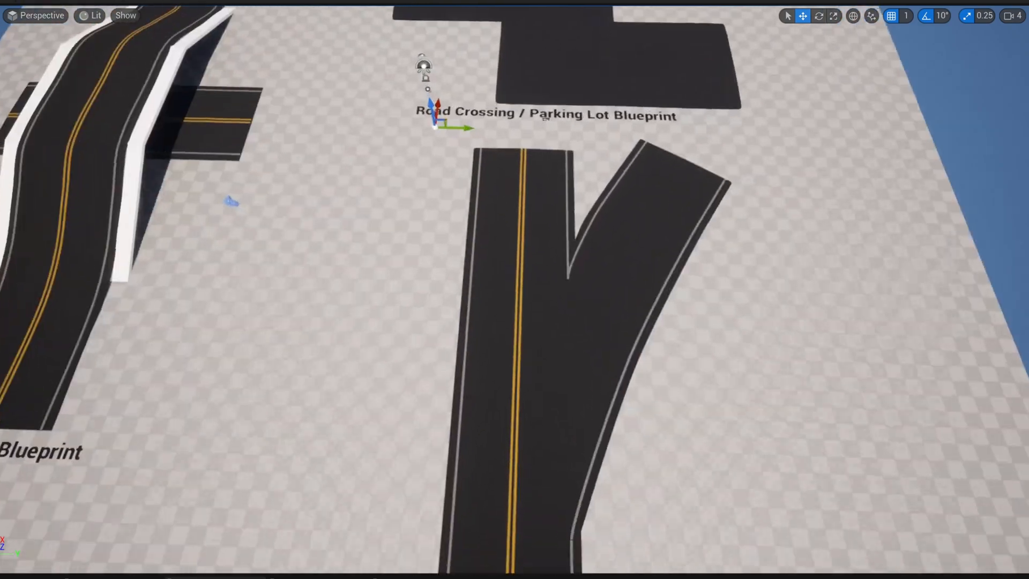
# - Show the whole road layout in Wireframe to examine the mesh density of all roads
pyautogui.moveTo(514, 289); pyautogui.dragTo(57, 222, button='right')
pyautogui.press('d')
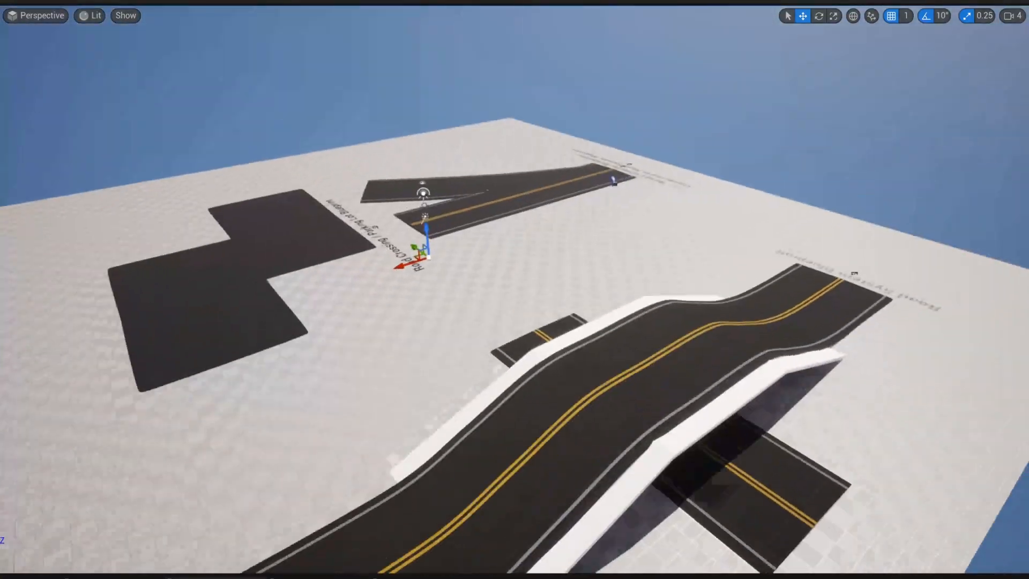
pyautogui.moveTo(721, 343); pyautogui.dragTo(700, 344, button='right')
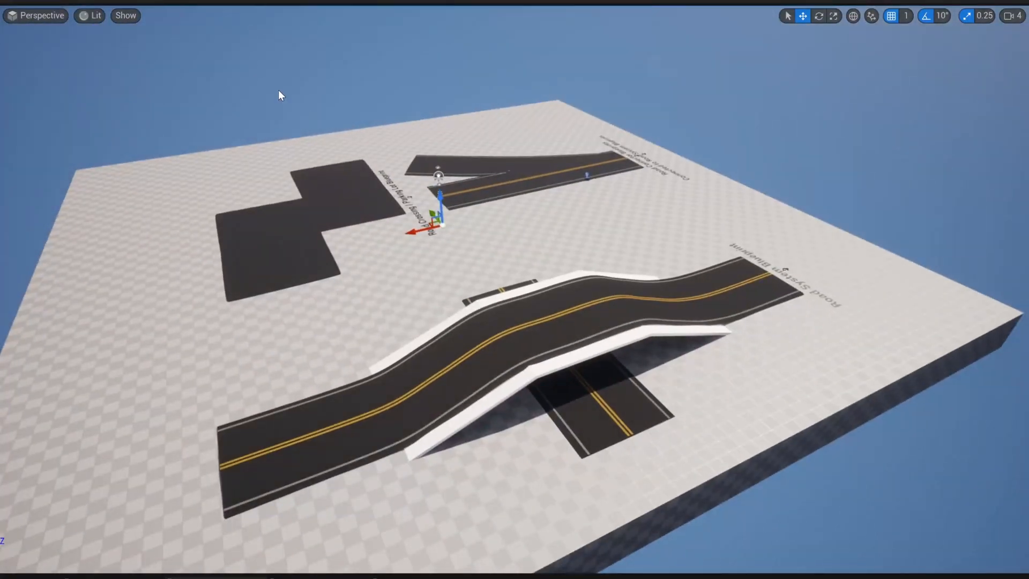
pyautogui.click(94, 15)
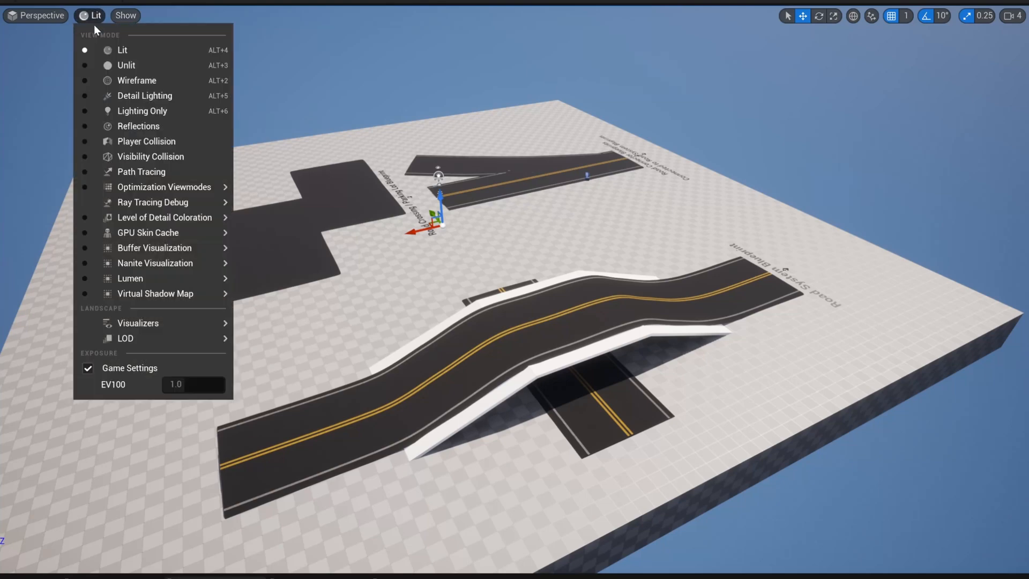
pyautogui.click(103, 79)
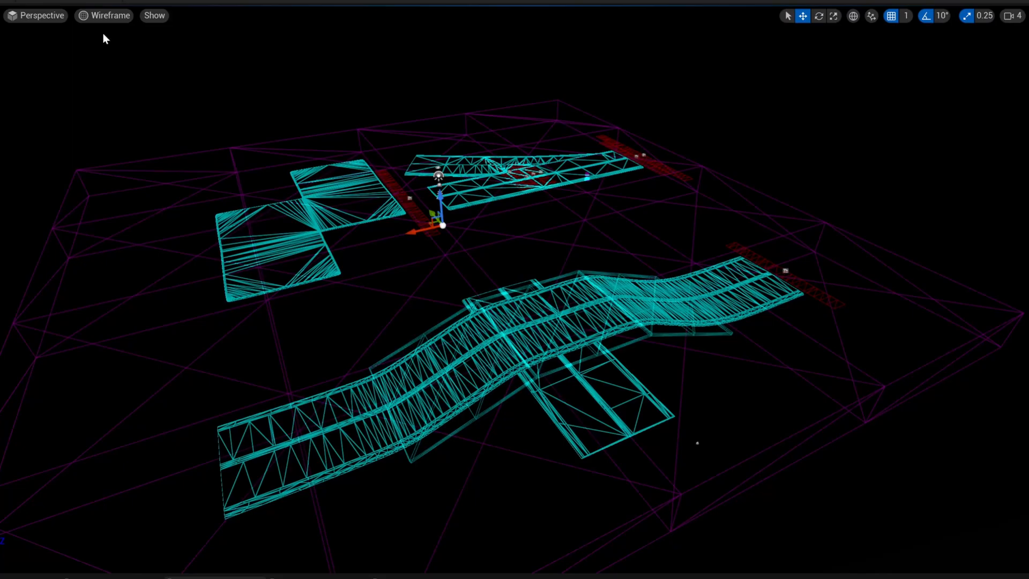
# - Examine the roads in the Nanite Visualization Overview mode, including the Y-shaped road connector, and return the viewport to Lit
pyautogui.click(91, 16)
pyautogui.moveTo(219, 263)
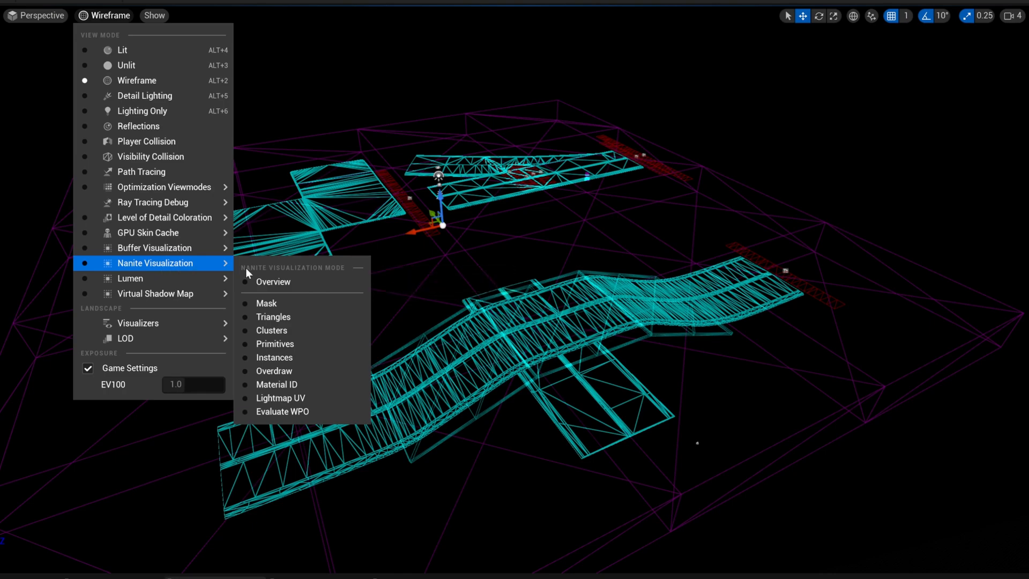
pyautogui.click(272, 283)
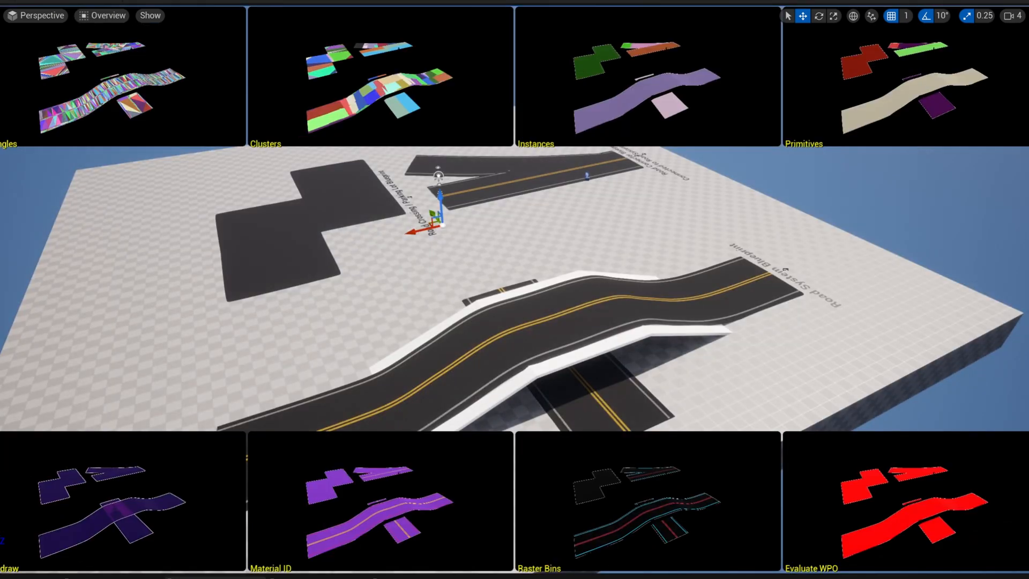
pyautogui.moveTo(482, 289); pyautogui.dragTo(348, 289, button='right')
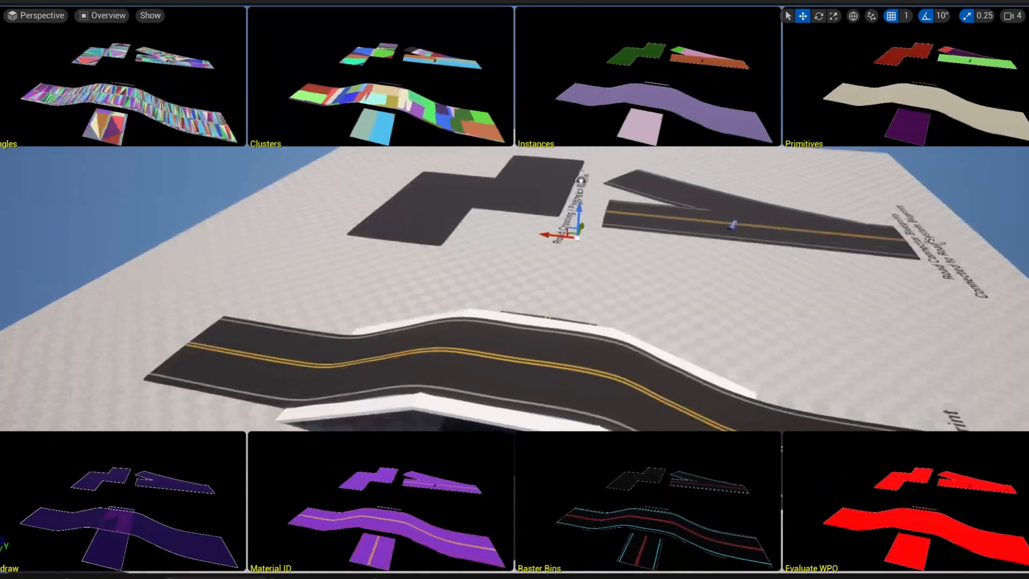
pyautogui.moveTo(514, 289); pyautogui.dragTo(423, 289, button='right')
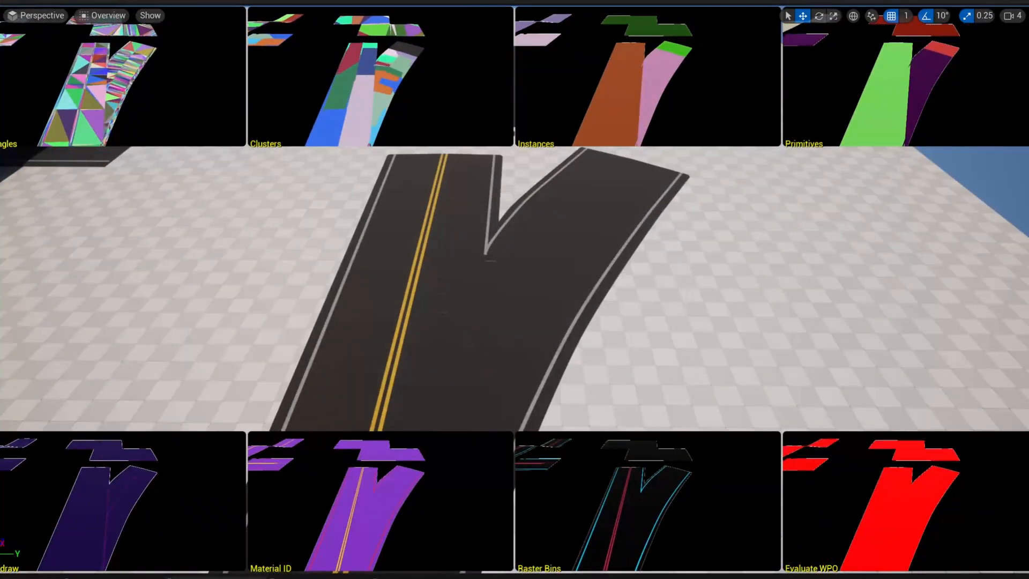
pyautogui.click(101, 15)
pyautogui.click(122, 58)
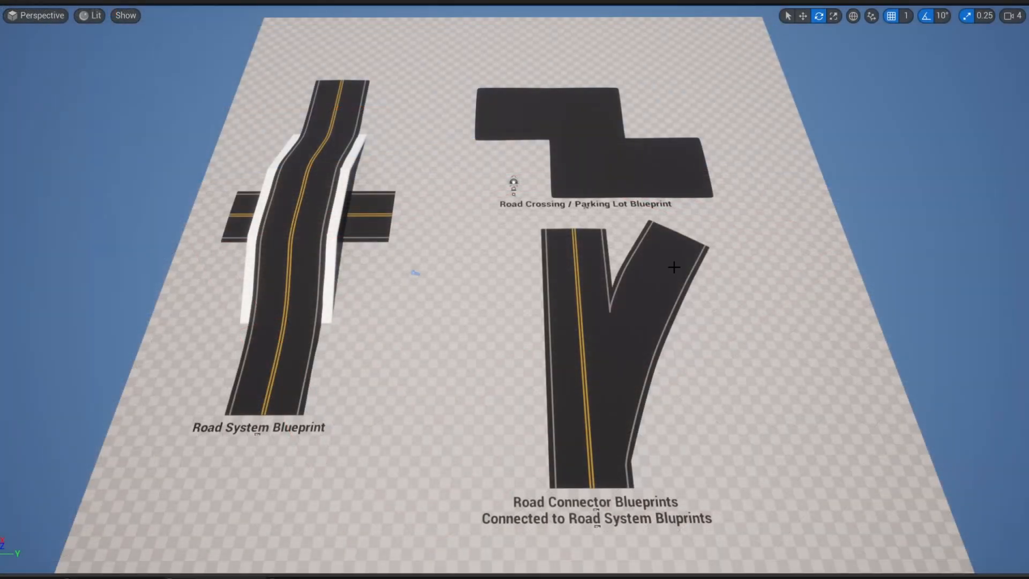
# - Turn on Disable Ground Snapping for the short road section ending the connector's branch and move it up over the parking lot
pyautogui.click(597, 162)
pyautogui.moveTo(600, 217)
pyautogui.mouseDown()
pyautogui.moveTo(624, 238)
pyautogui.moveTo(614, 230)
pyautogui.moveTo(648, 231)
pyautogui.moveTo(586, 205)
pyautogui.moveTo(613, 231)
pyautogui.mouseUp()
pyautogui.click(671, 252)
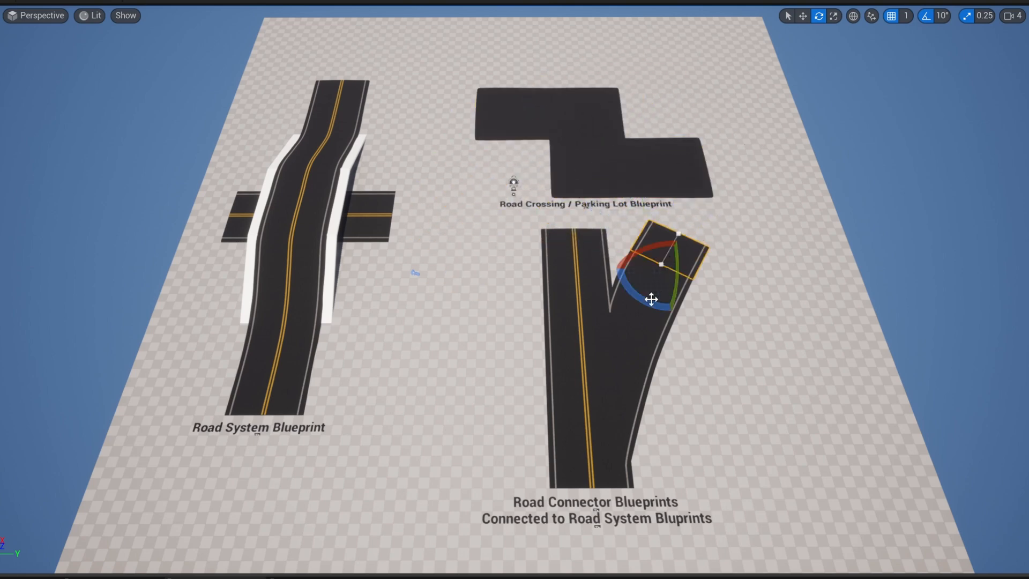
pyautogui.moveTo(652, 298); pyautogui.dragTo(692, 286)
pyautogui.click(812, 467)
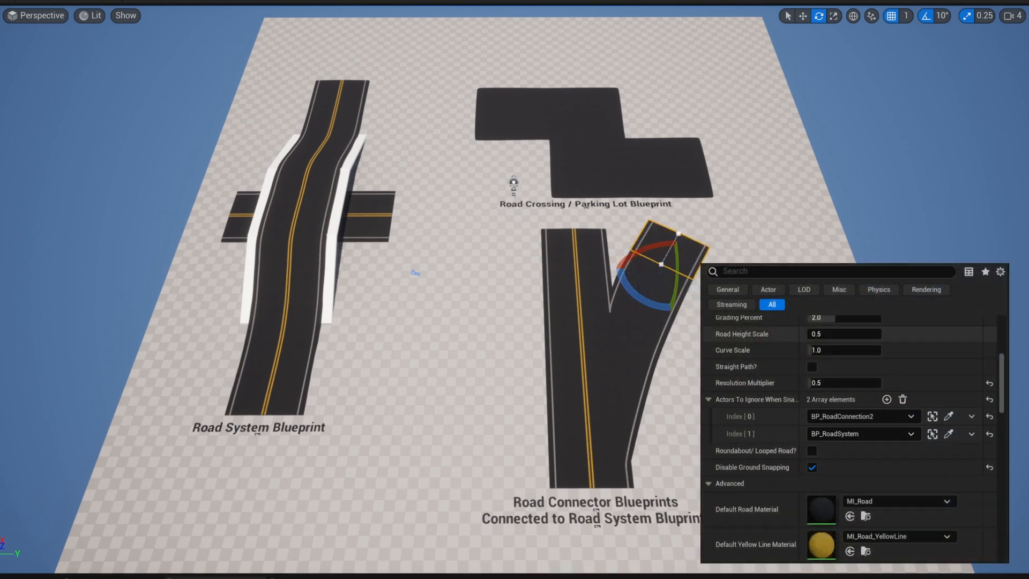
pyautogui.click(802, 16)
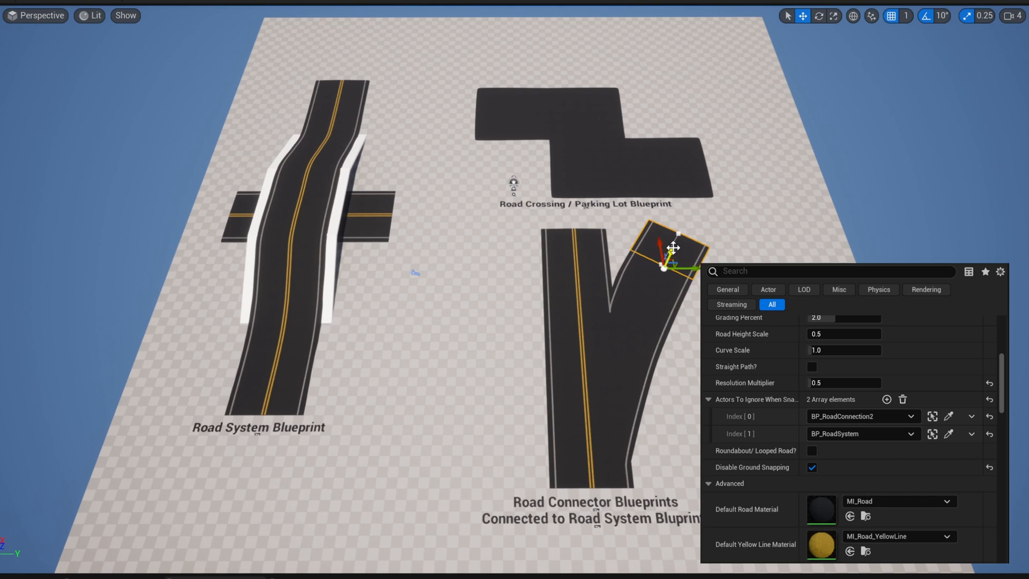
pyautogui.moveTo(673, 249); pyautogui.dragTo(710, 152)
# - Turn on Disable Ground Snapping for the parking lot, raise it above the ground, and deselect it
pyautogui.click(619, 160)
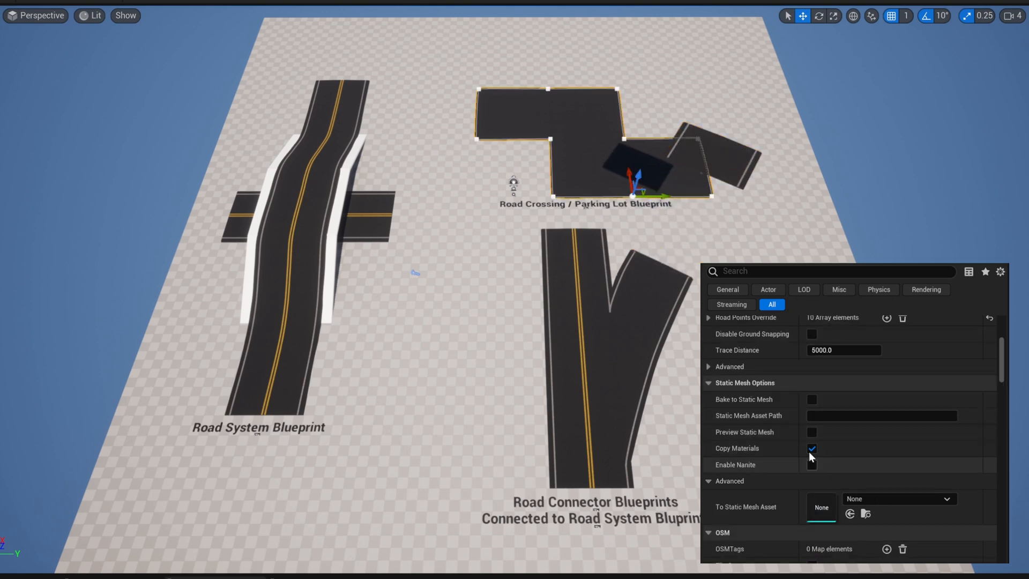
pyautogui.scroll(5, 808, 453)
pyautogui.click(811, 430)
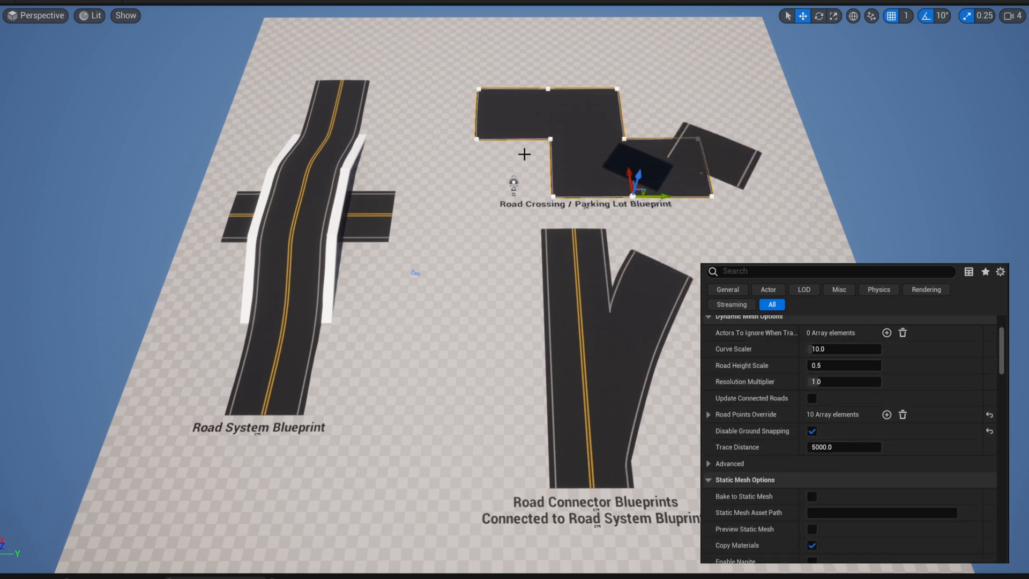
pyautogui.moveTo(638, 176); pyautogui.dragTo(646, 93)
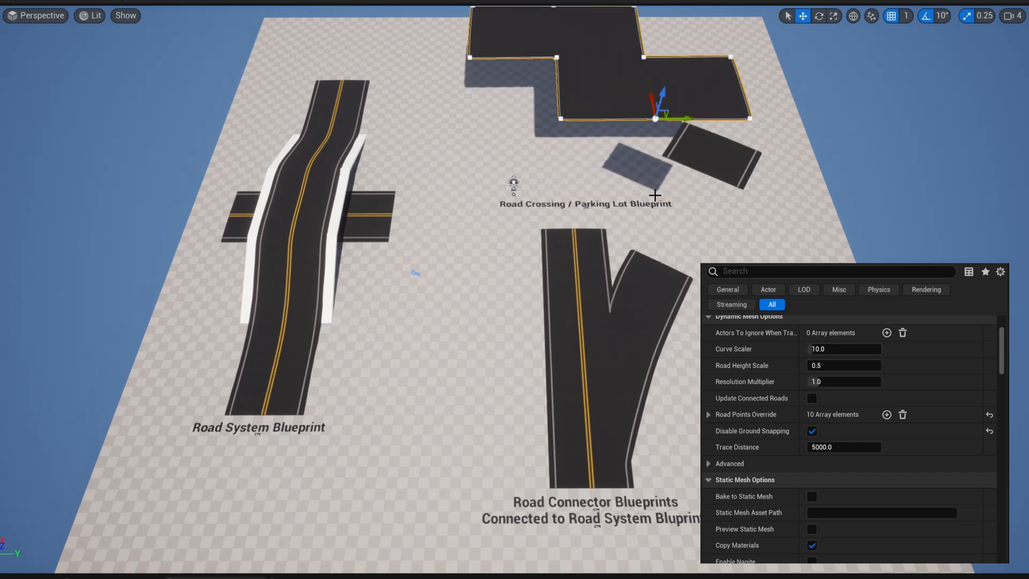
pyautogui.press('Escape')
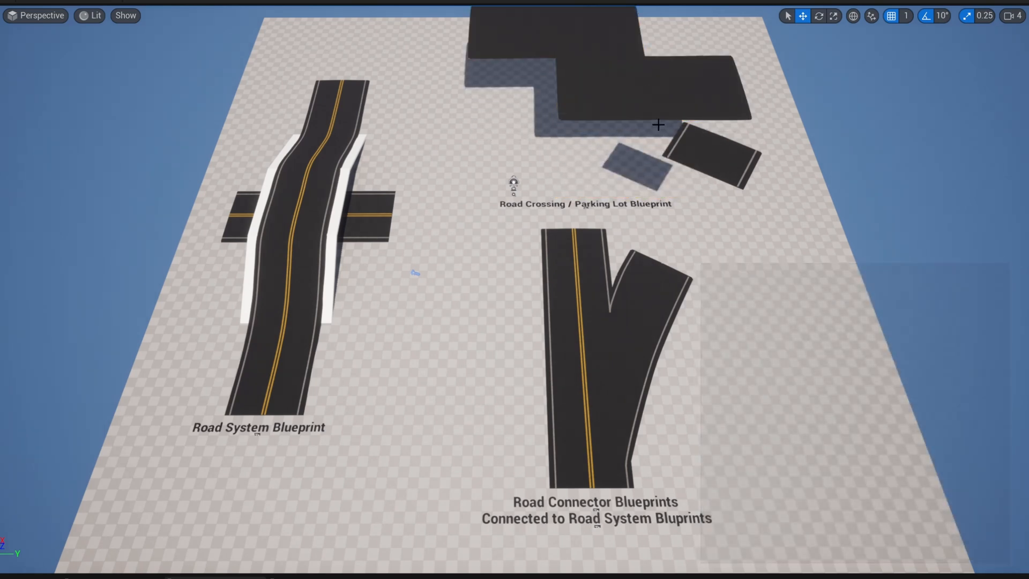
# - Undo the ground snapping and position changes made to the parking lot and the branch's end road section
pyautogui.hotkey('ctrl', 'z')
pyautogui.hotkey('ctrl', 'z')
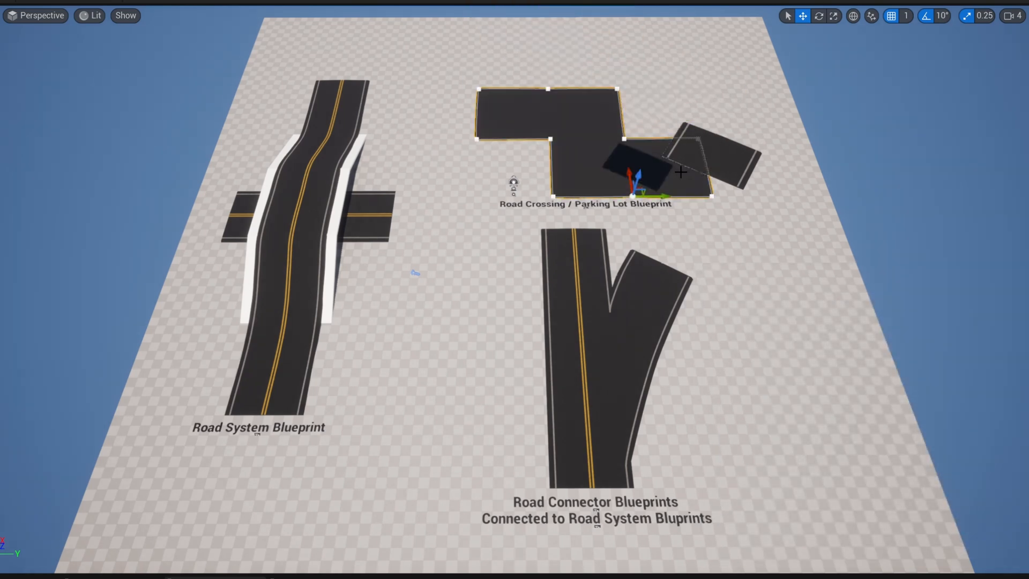
pyautogui.hotkey('ctrl', 'z')
pyautogui.hotkey('ctrl', 'z')
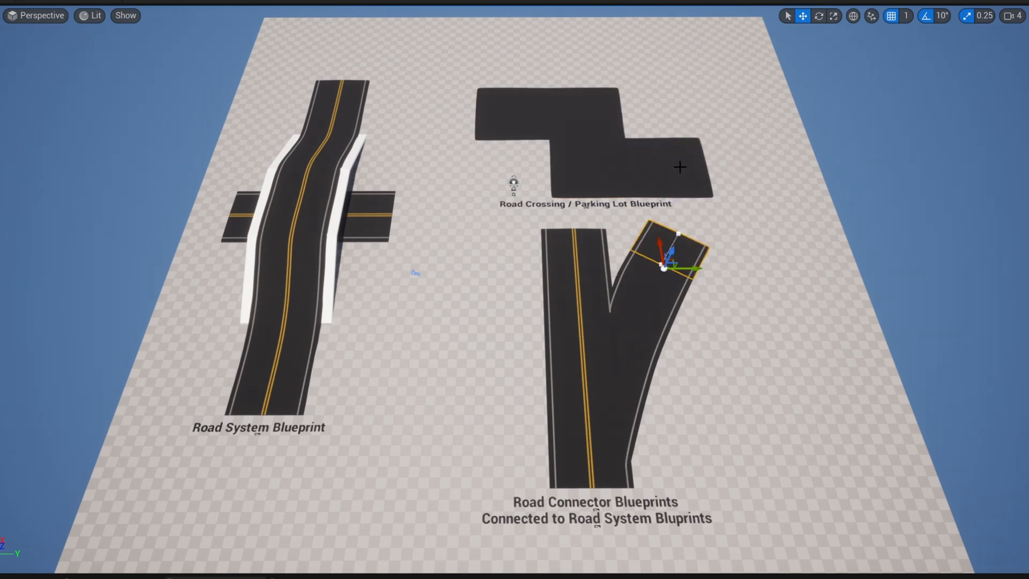
pyautogui.hotkey('ctrl', 'z')
pyautogui.hotkey('ctrl', 'z')
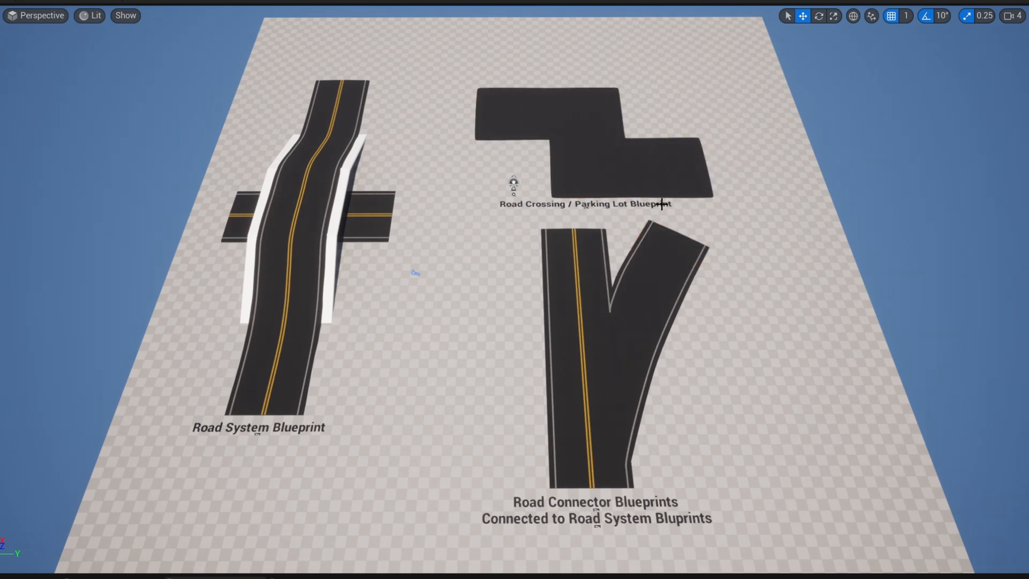